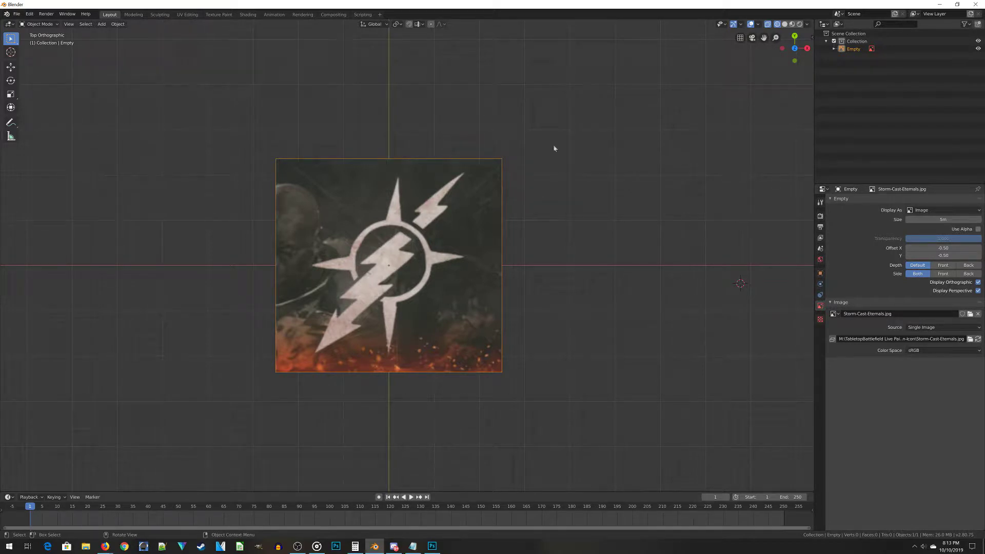
pyautogui.hotkey('shift', 'a')
pyautogui.moveTo(549, 268)
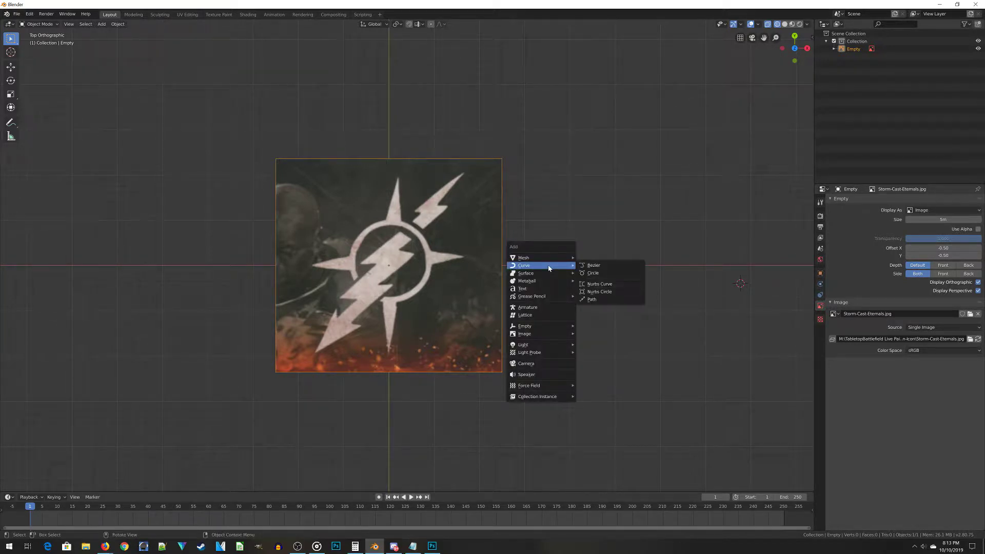
pyautogui.moveTo(543, 336)
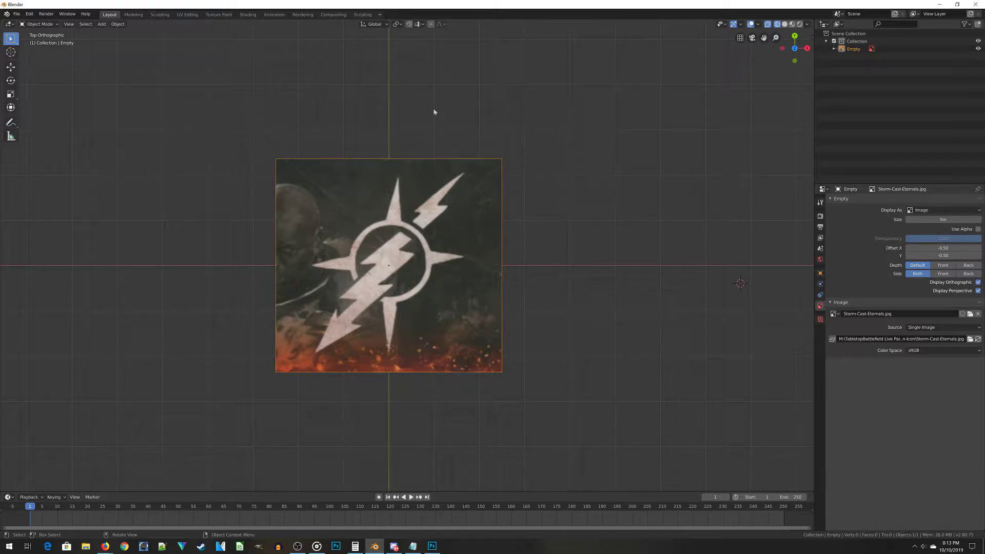
# Step: In front view, move the reference image about 0.67 m down along Z, then return to top view and deselect it
pyautogui.press('KP_1')
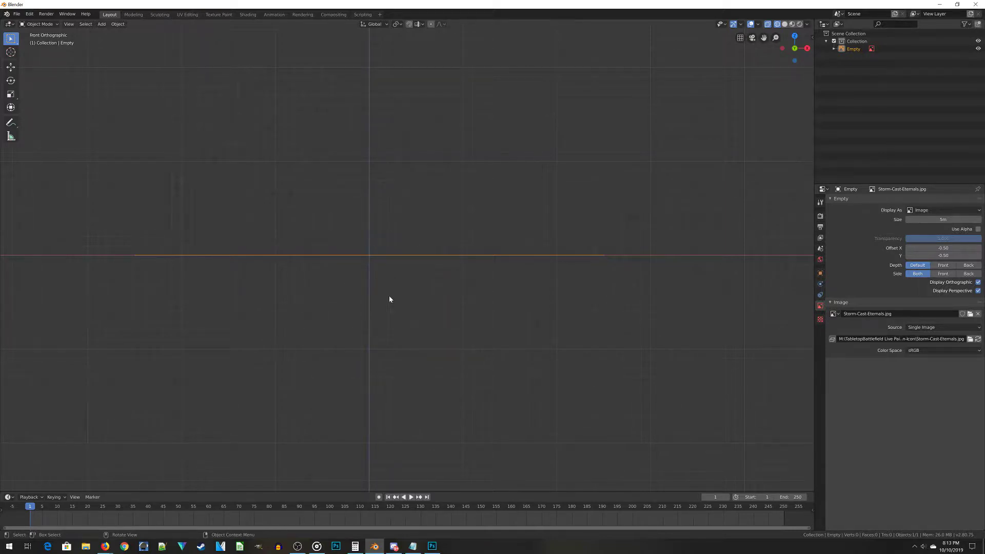
pyautogui.scroll(-3, 389, 299)
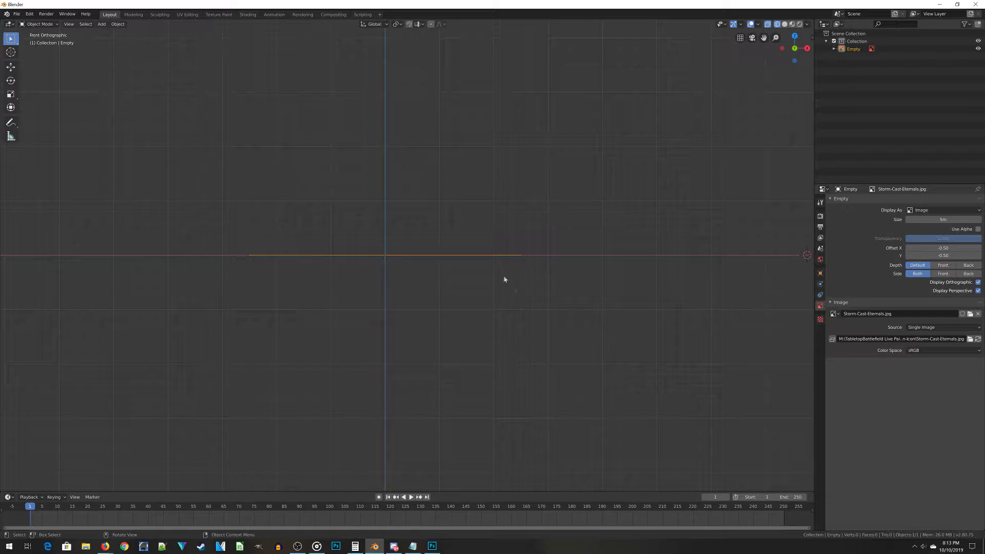
pyautogui.press('g')
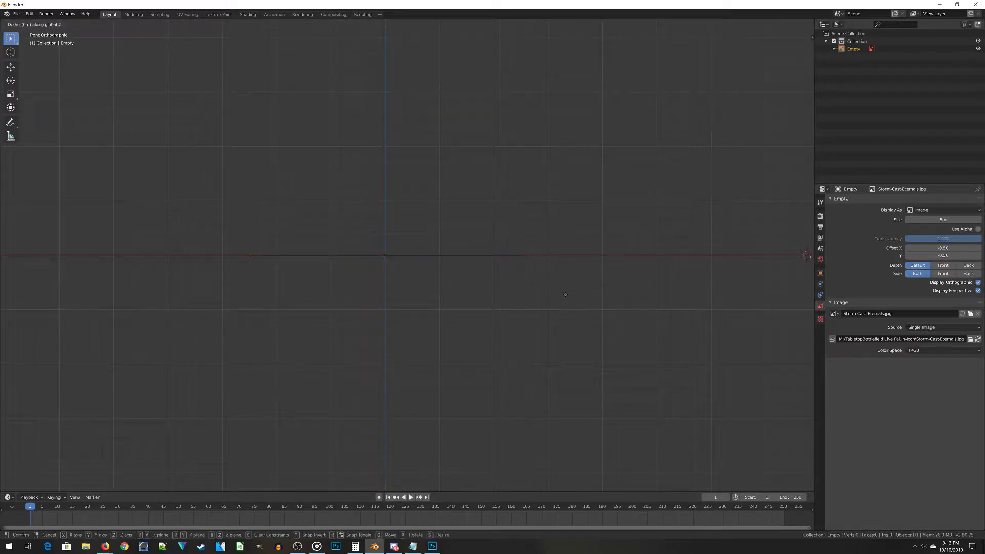
pyautogui.press('z')
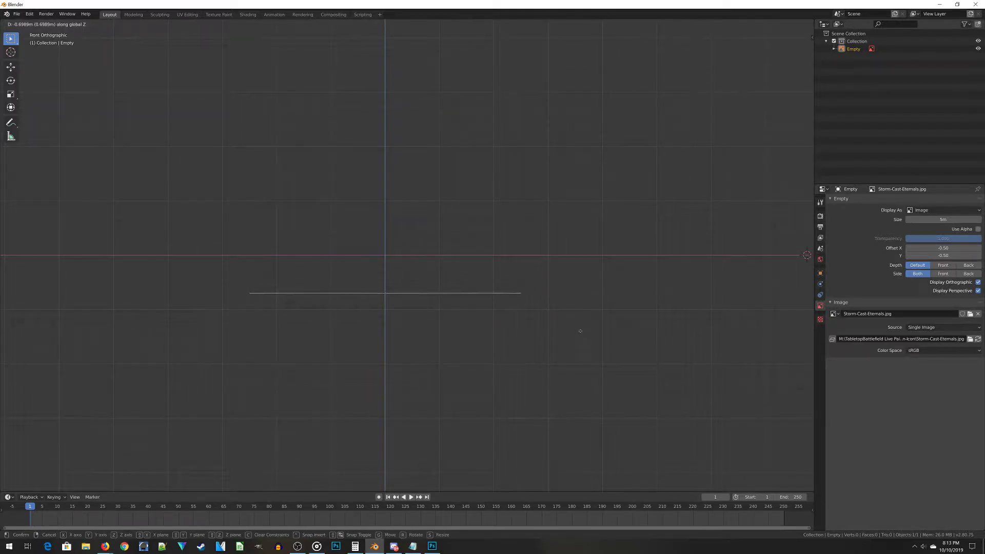
pyautogui.click(578, 331)
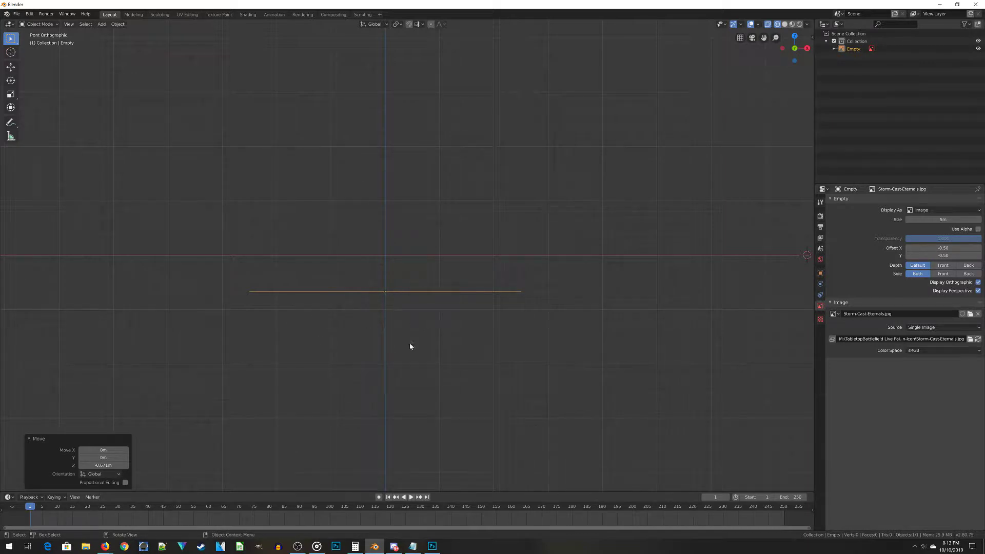
pyautogui.press('KP_7')
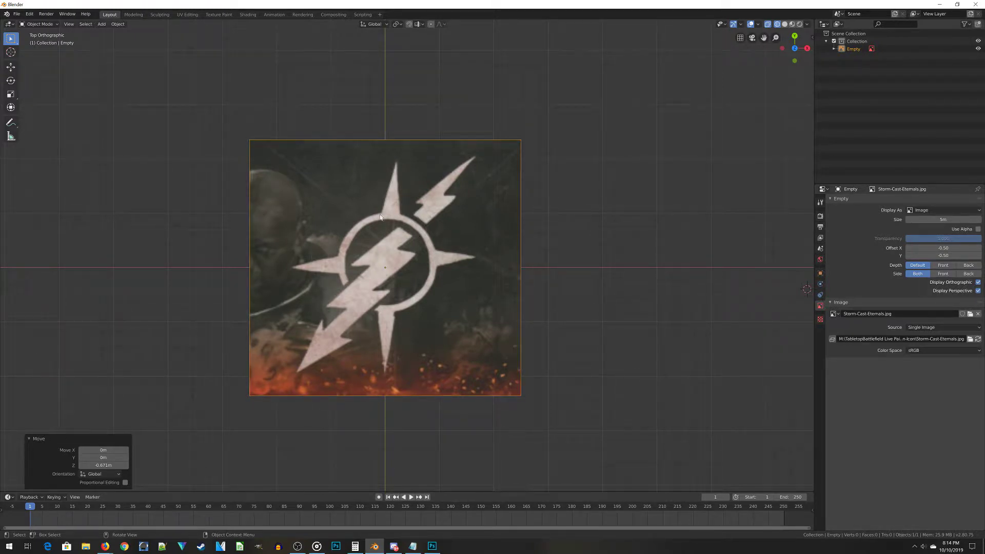
pyautogui.click(579, 262)
pyautogui.scroll(1, 577, 260)
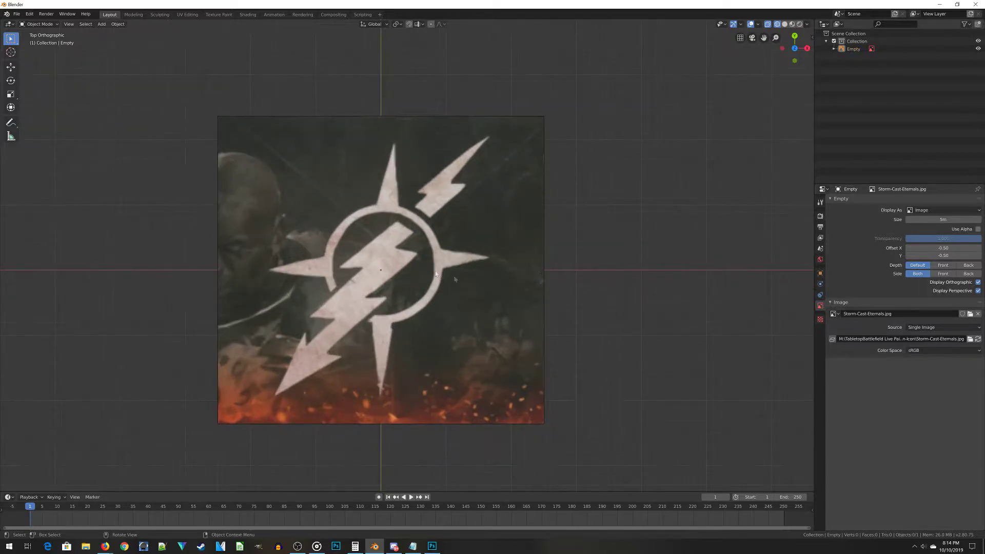
pyautogui.scroll(-1, 612, 221)
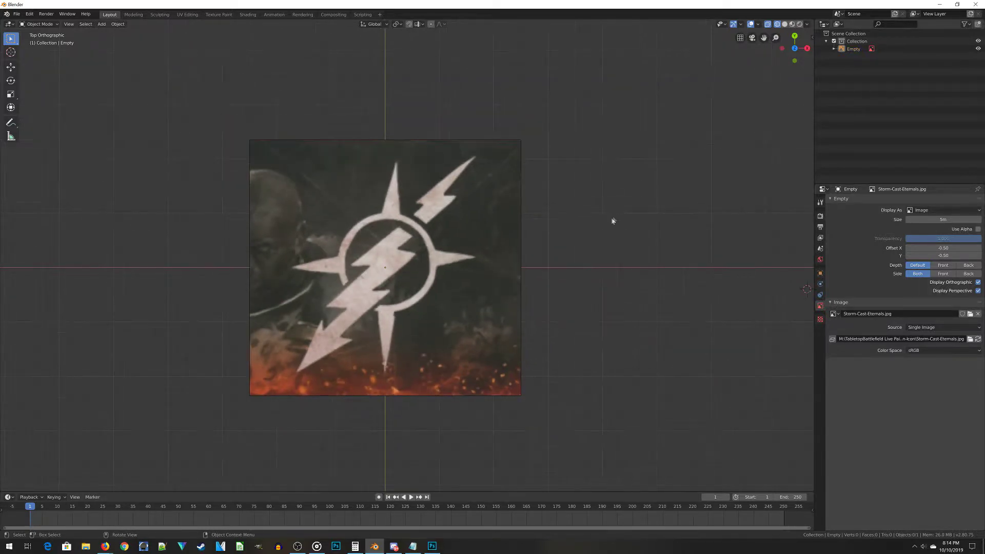
# Step: Add a Bezier curve to the scene
pyautogui.hotkey('shift', 'a')
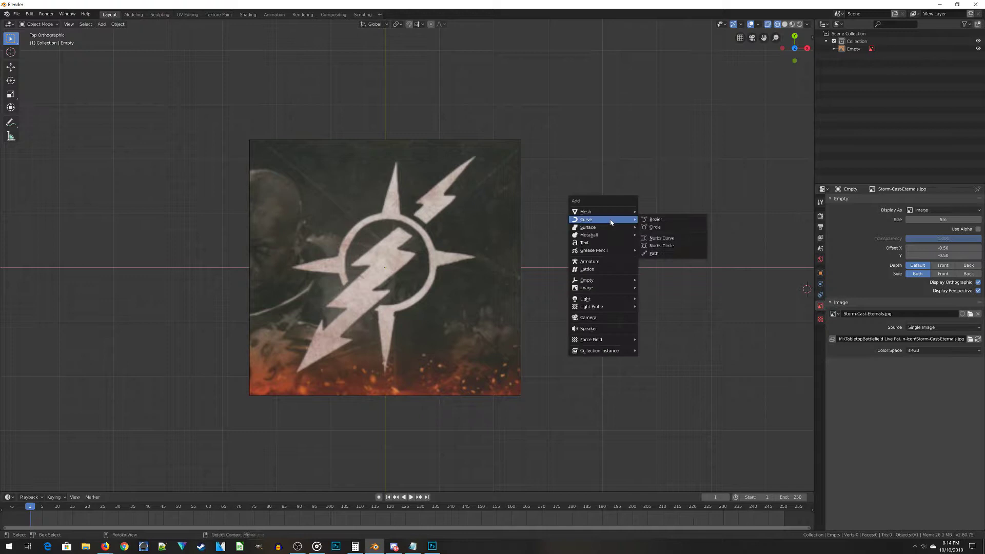
pyautogui.click(667, 220)
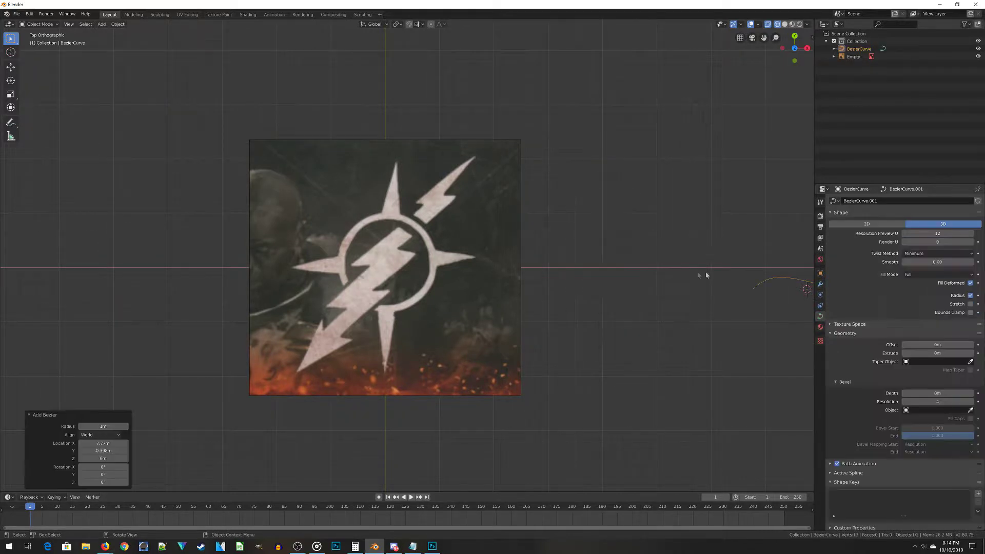
pyautogui.scroll(-2, 705, 276)
pyautogui.keyDown('shift'); pyautogui.moveTo(586, 251); pyautogui.dragTo(535, 241, button='middle'); pyautogui.keyUp('shift')
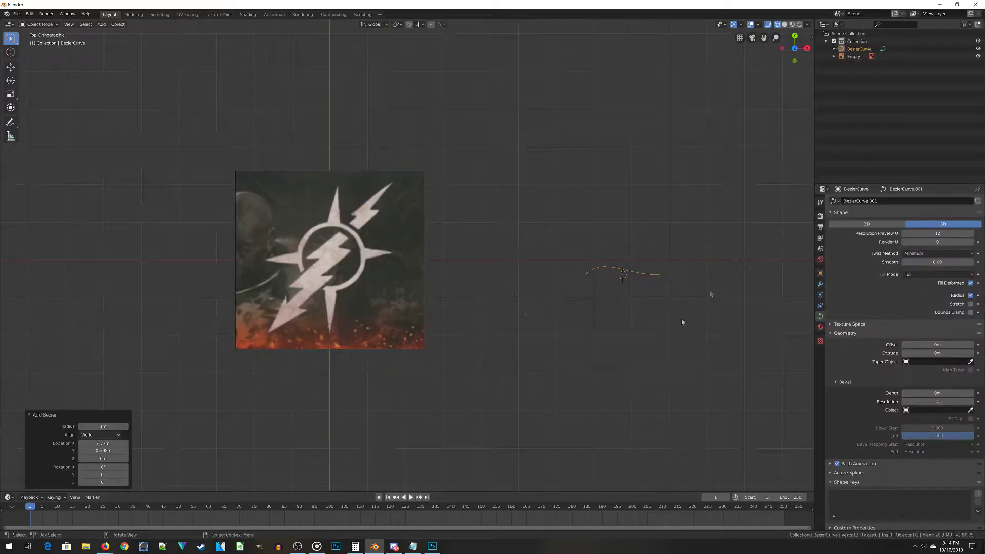
pyautogui.scroll(2, 664, 257)
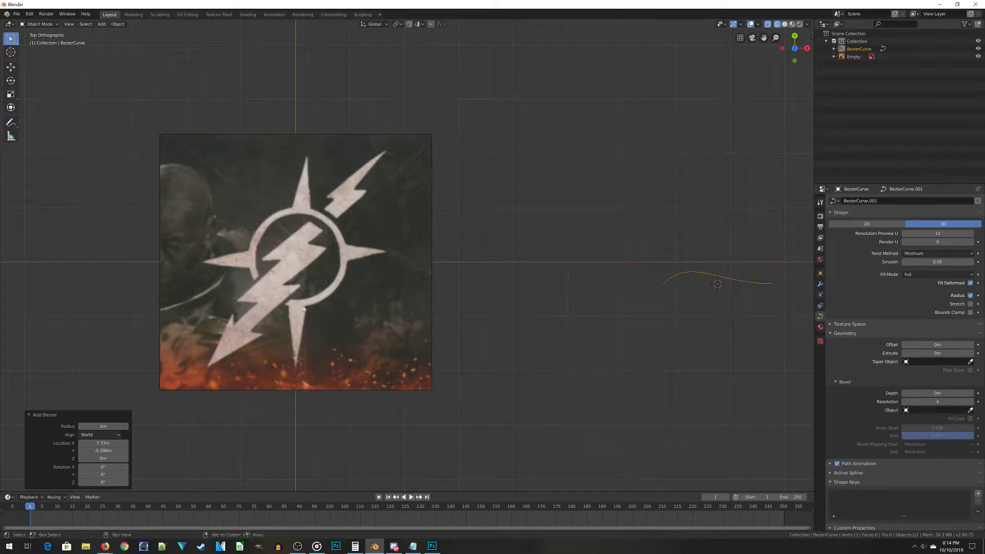
pyautogui.keyDown('shift'); pyautogui.moveTo(323, 245); pyautogui.dragTo(351, 243, button='middle'); pyautogui.keyUp('shift')
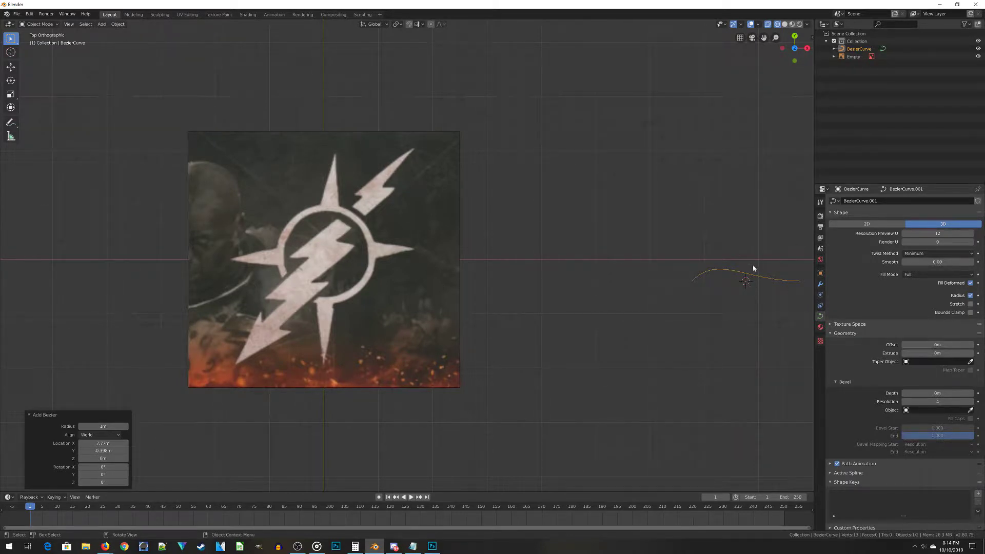
# Step: Move the Bezier curve about 8 m along the negative X axis onto the symbol in the reference image
pyautogui.press('g')
pyautogui.press('x')
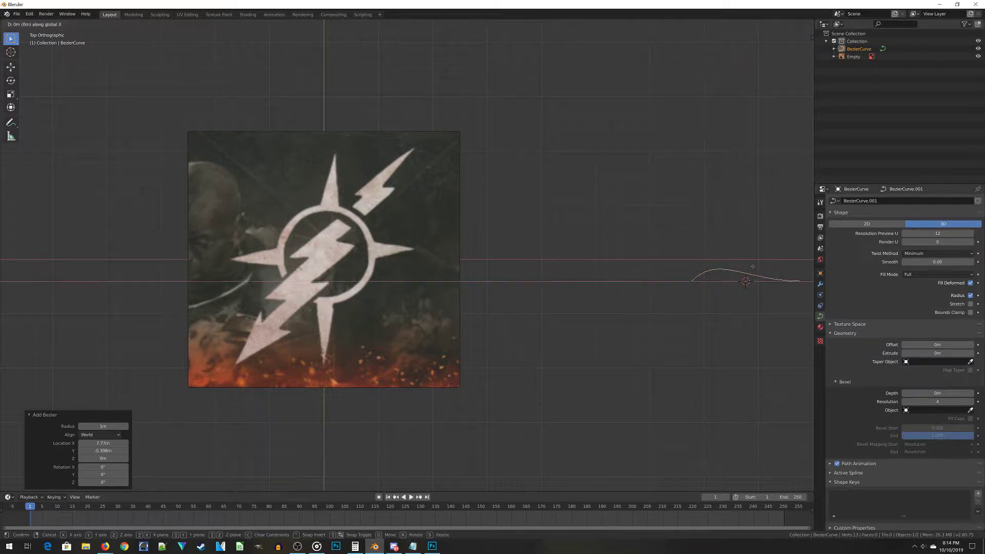
pyautogui.click(309, 296)
pyautogui.scroll(3, 309, 295)
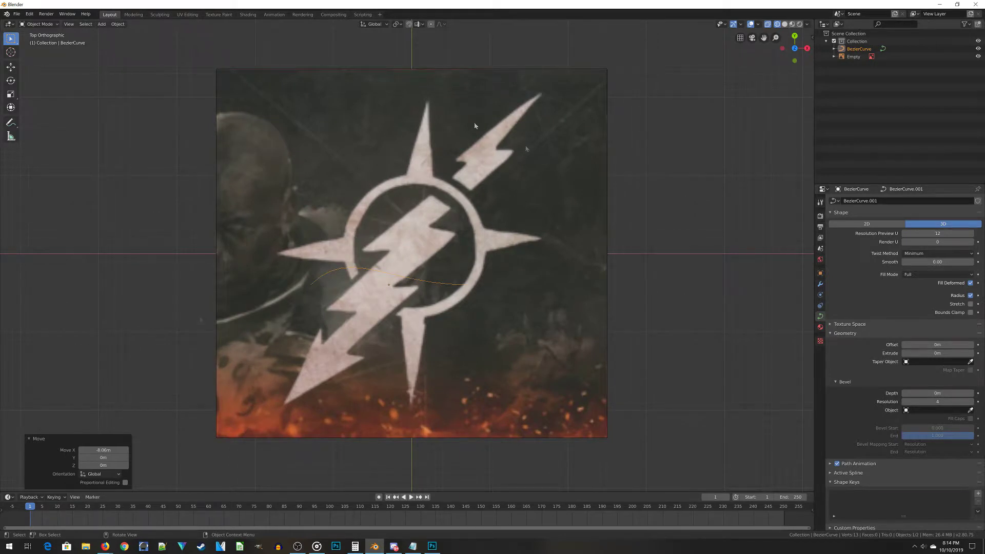
# Step: Enter Edit Mode on the curve and set its spline type to Poly
pyautogui.press('Tab')
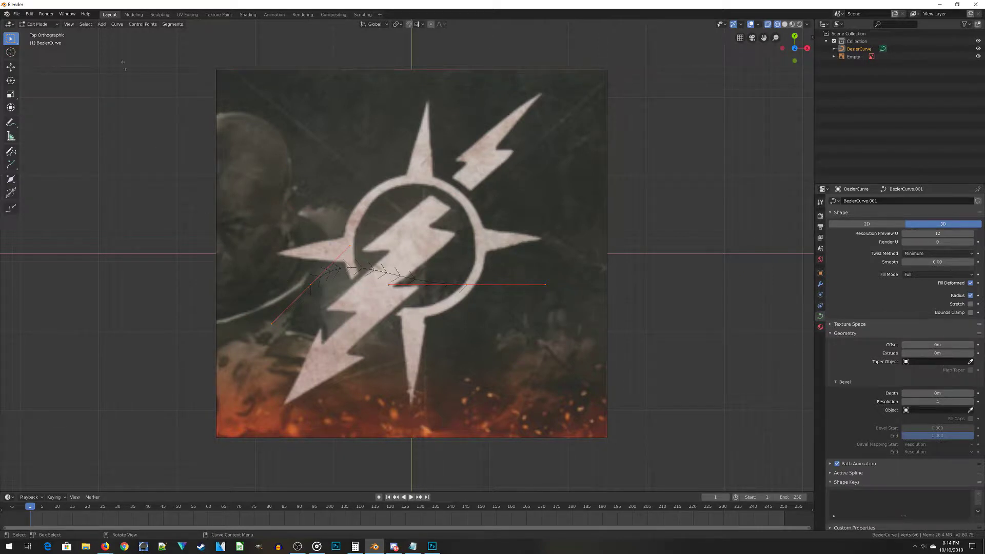
pyautogui.click(116, 25)
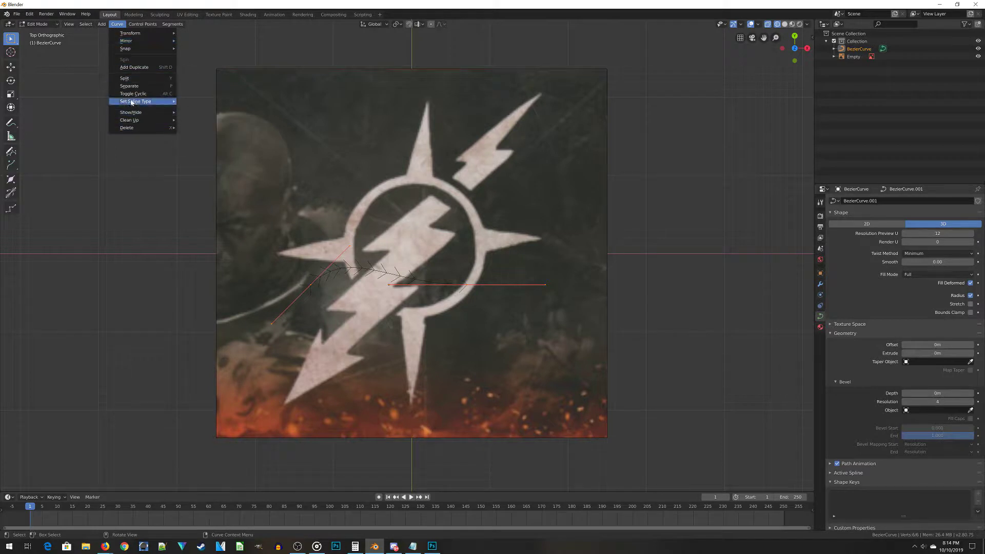
pyautogui.moveTo(132, 102)
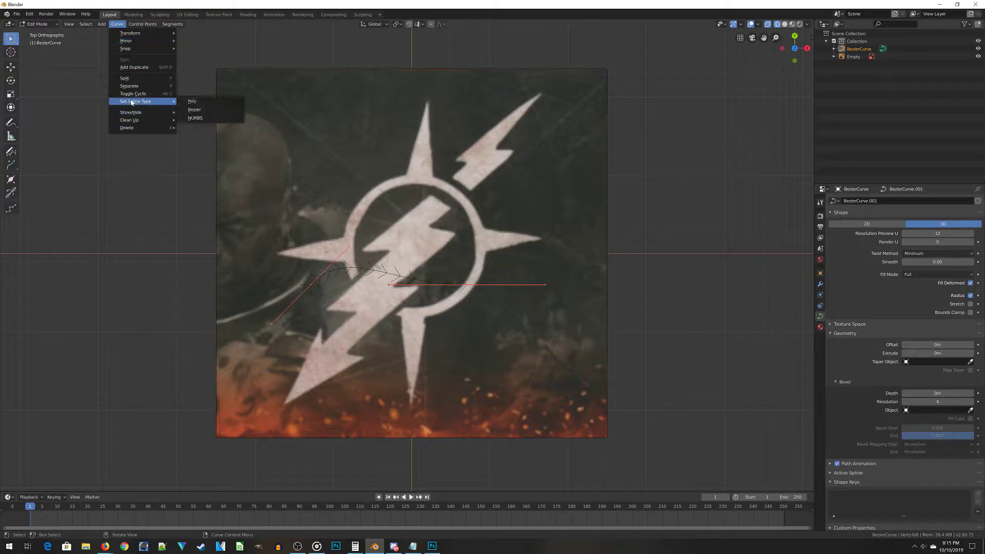
pyautogui.click(192, 103)
pyautogui.scroll(2, 432, 318)
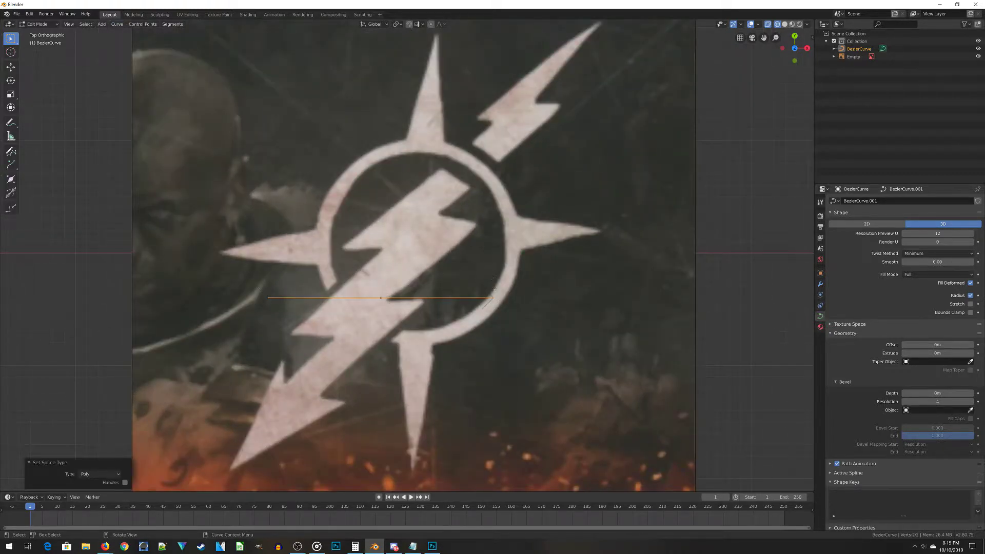
# Step: Move the curve's two points onto the large lightning bolt's middle left tip and the inner notch above it
pyautogui.rightClick(265, 298)
pyautogui.click(271, 297)
pyautogui.press('g')
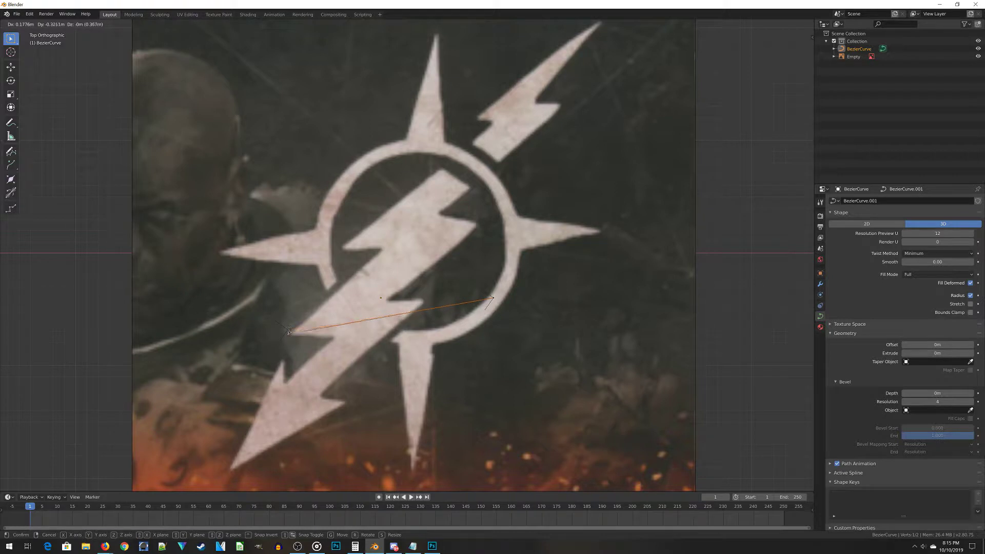
pyautogui.click(290, 332)
pyautogui.click(491, 297)
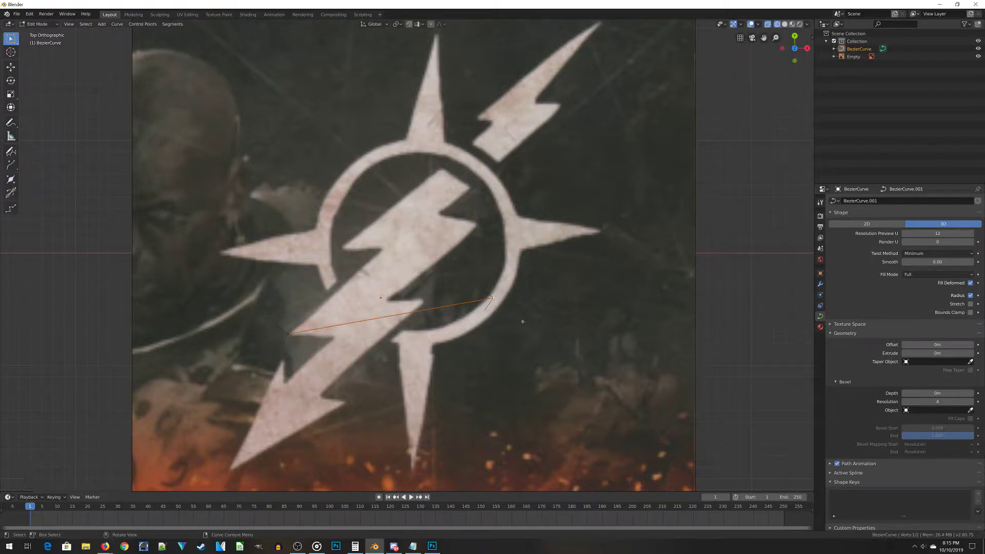
pyautogui.press('g')
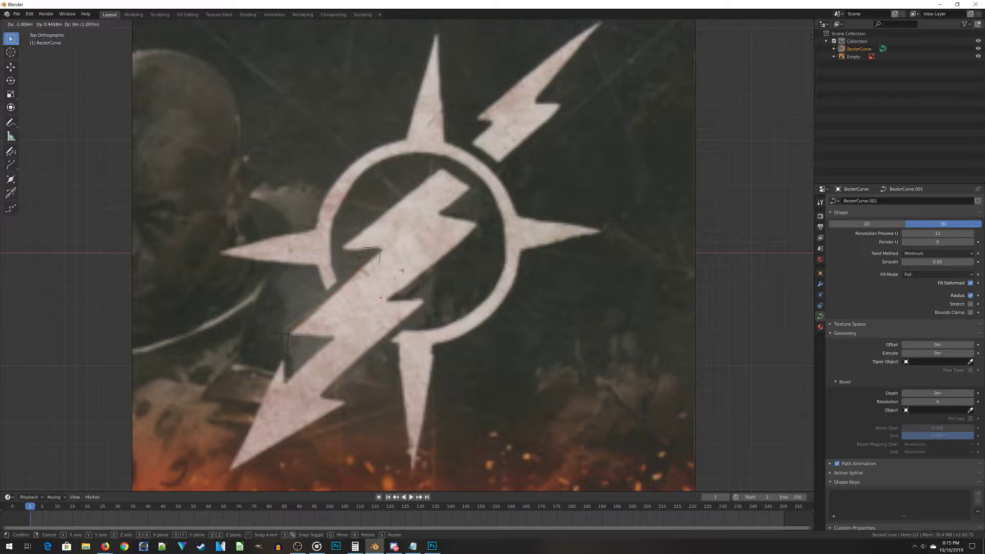
pyautogui.click(405, 272)
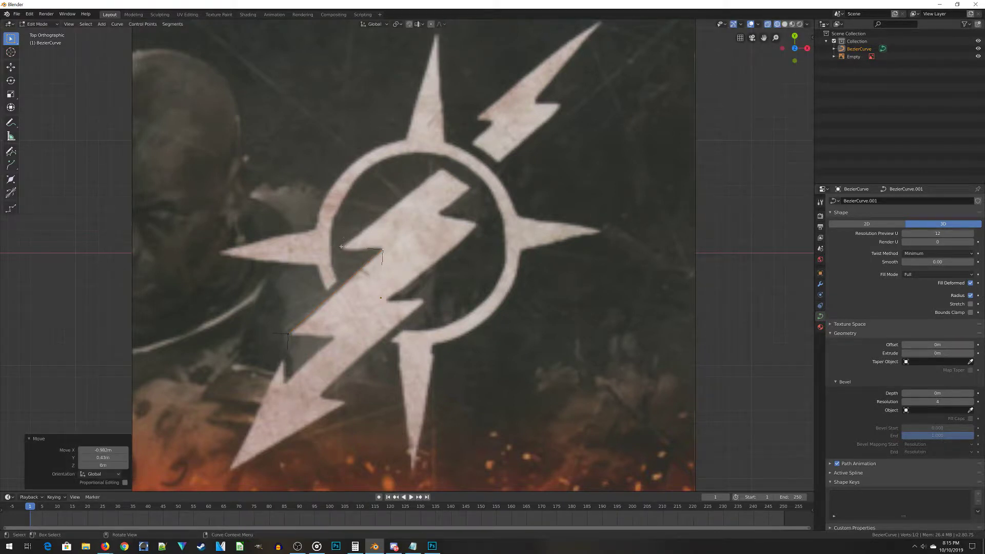
# Step: Trace the large lightning bolt by adding a curve point at each corner around its outline, ending at the notch beside the starting point
pyautogui.press('ctrl')
pyautogui.keyDown('ctrl'); pyautogui.rightClick(341, 248); pyautogui.keyUp('ctrl')
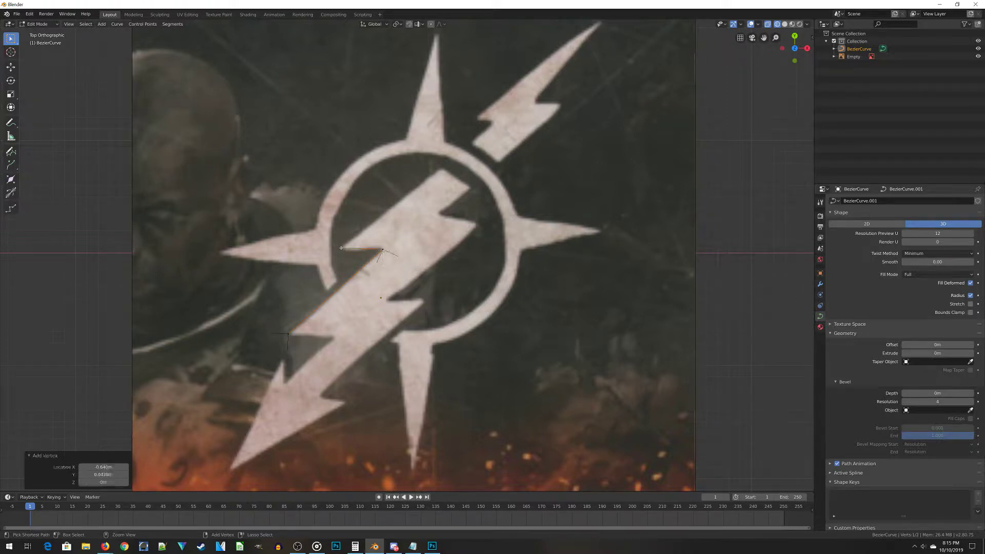
pyautogui.scroll(3, 330, 252)
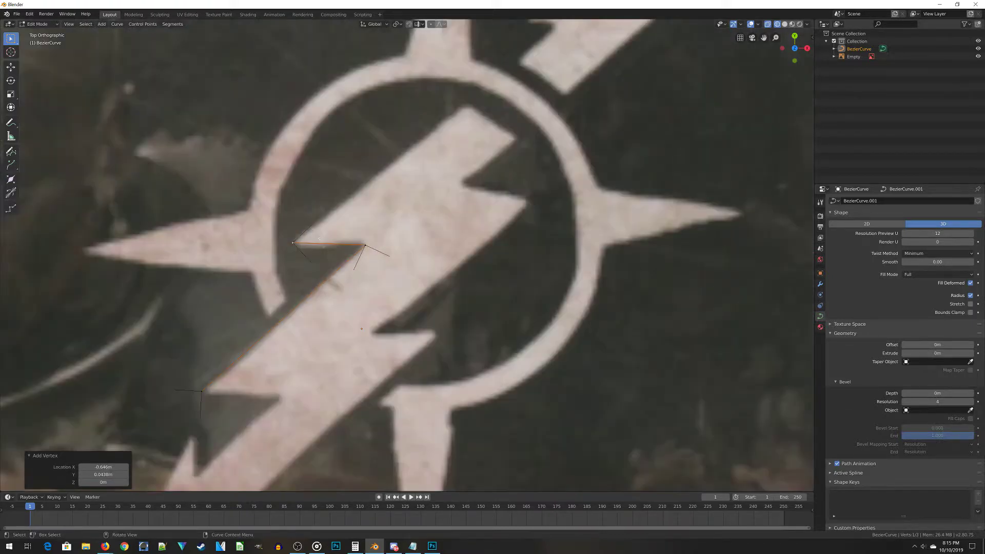
pyautogui.scroll(-4, 304, 252)
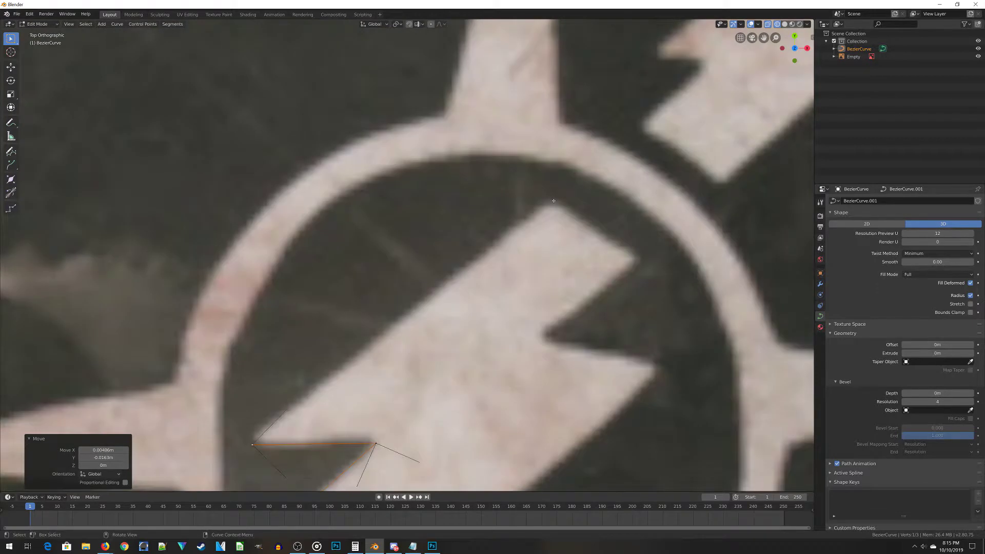
pyautogui.keyDown('ctrl'); pyautogui.rightClick(554, 201); pyautogui.keyUp('ctrl')
pyautogui.scroll(-4, 554, 200)
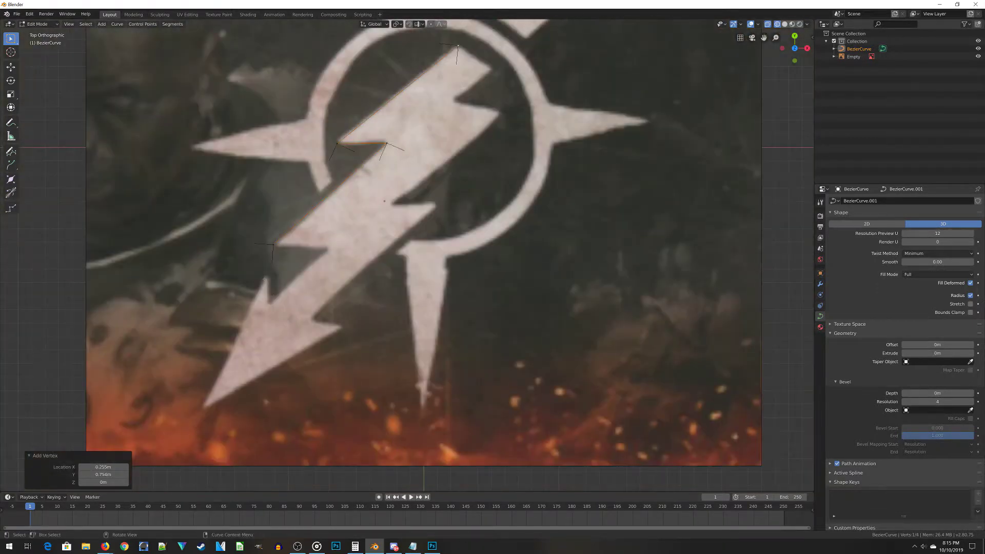
pyautogui.scroll(5, 416, 164)
pyautogui.keyDown('ctrl'); pyautogui.rightClick(416, 164); pyautogui.keyUp('ctrl')
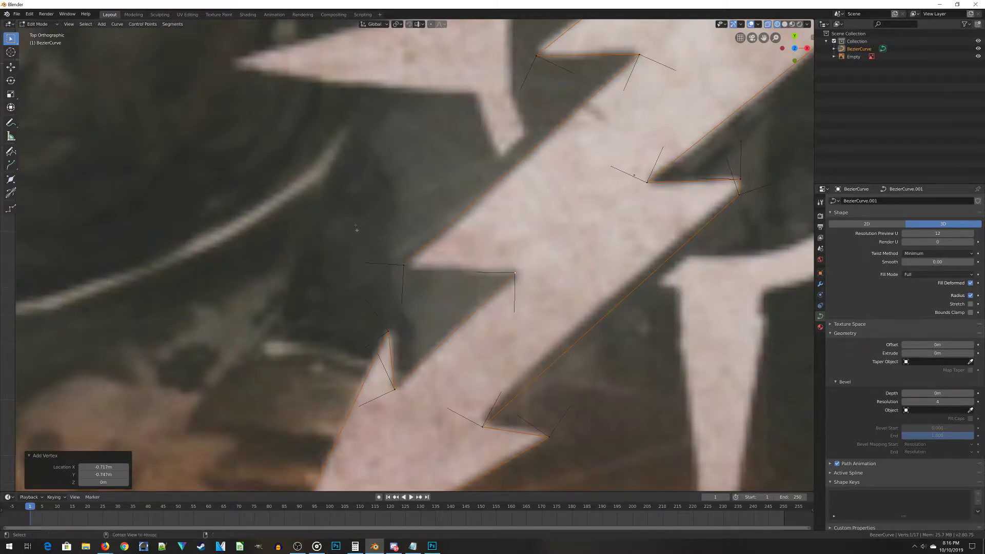
# Step: Close the large lightning bolt's outline with Toggle Cyclic and return to Object Mode
pyautogui.hotkey('alt', 'c')
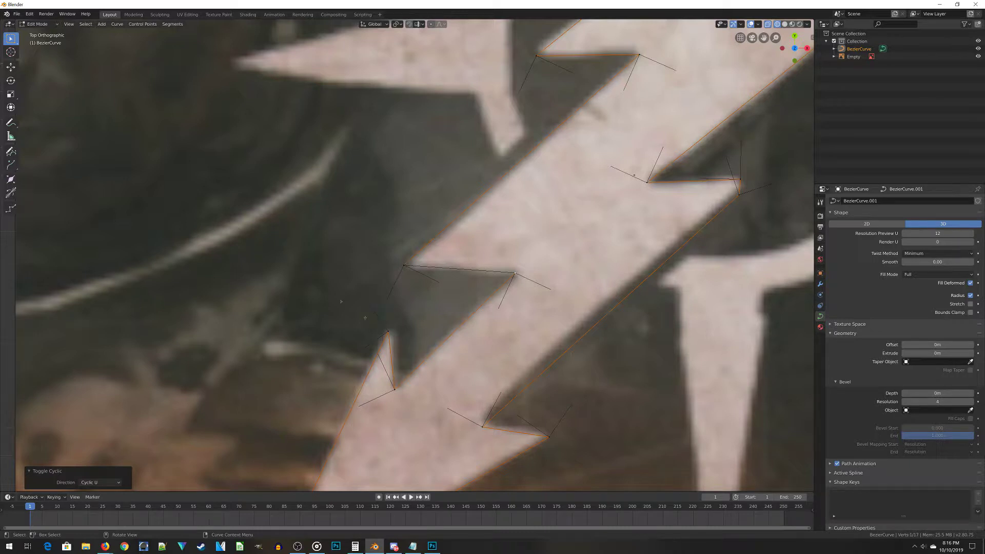
pyautogui.scroll(-6, 601, 313)
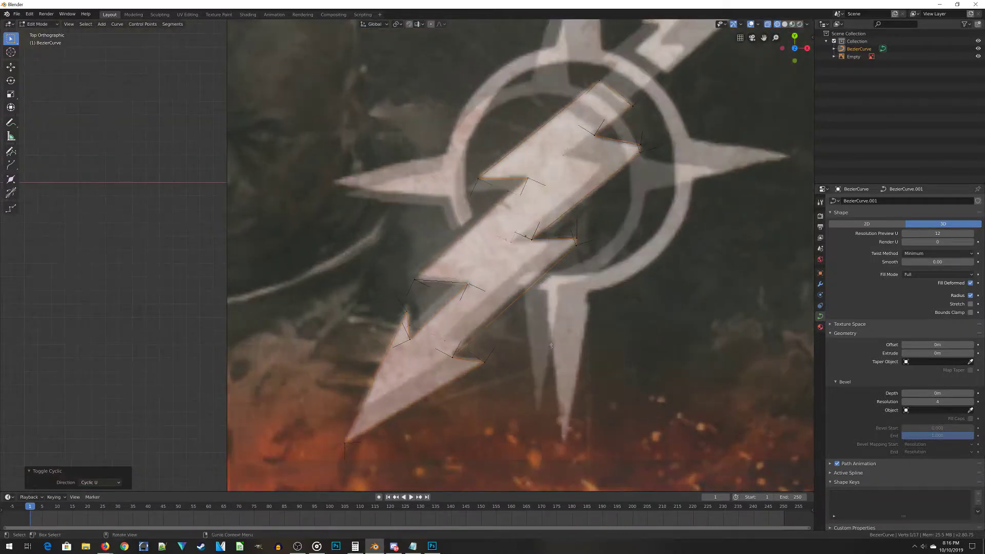
pyautogui.press('a')
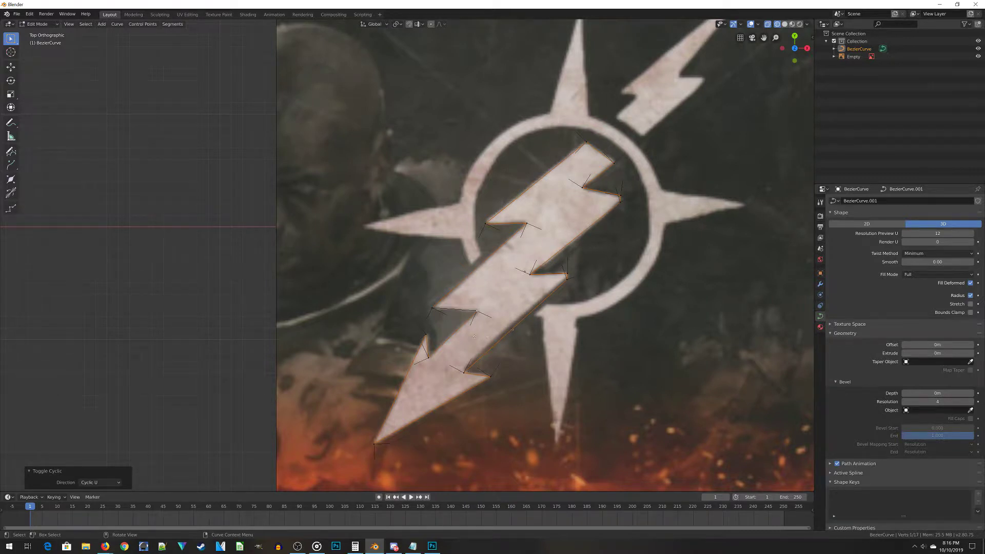
pyautogui.keyDown('shift'); pyautogui.moveTo(483, 347); pyautogui.dragTo(384, 499, button='middle'); pyautogui.keyUp('shift')
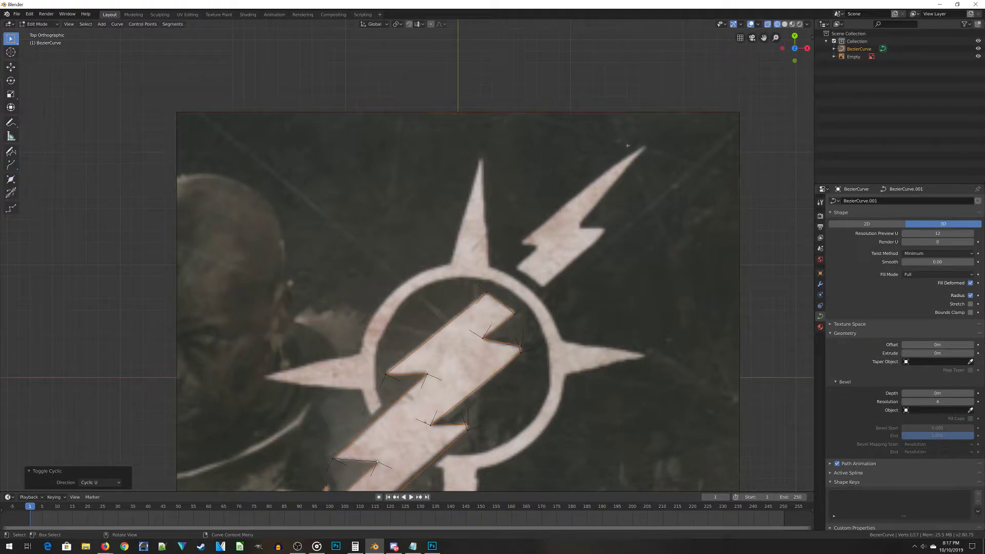
pyautogui.keyDown('shift'); pyautogui.moveTo(593, 318); pyautogui.dragTo(493, 343, button='middle'); pyautogui.keyUp('shift')
pyautogui.press('Tab')
pyautogui.scroll(4, 474, 364)
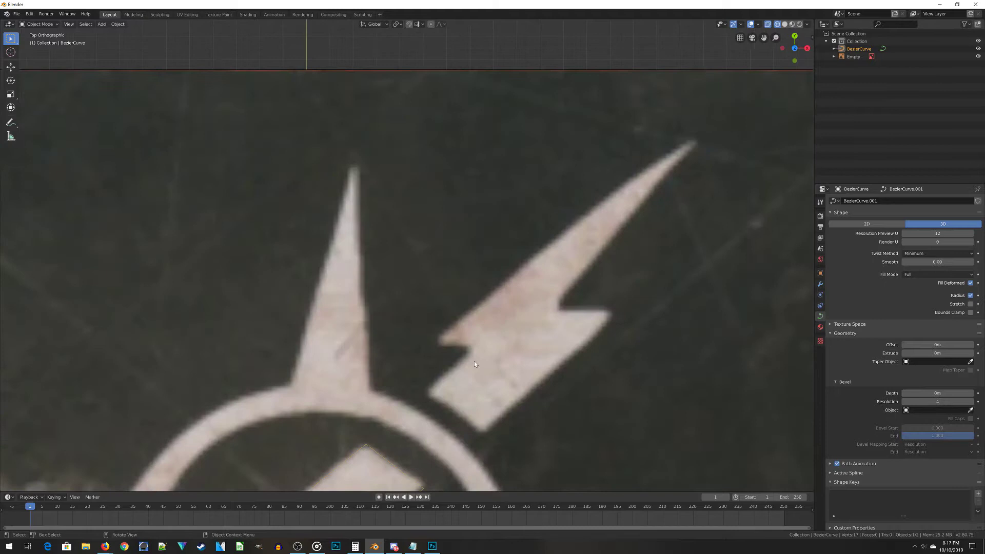
# Step: Add a new Bezier curve to the scene for tracing the small upper lightning bolt
pyautogui.click(474, 362)
pyautogui.hotkey('shift', 'a')
pyautogui.moveTo(474, 361)
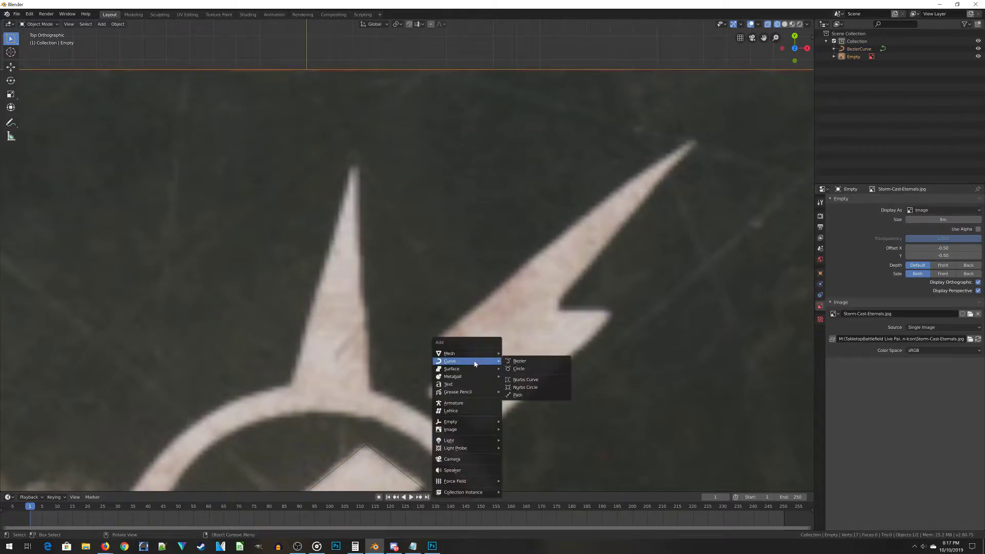
pyautogui.click(532, 362)
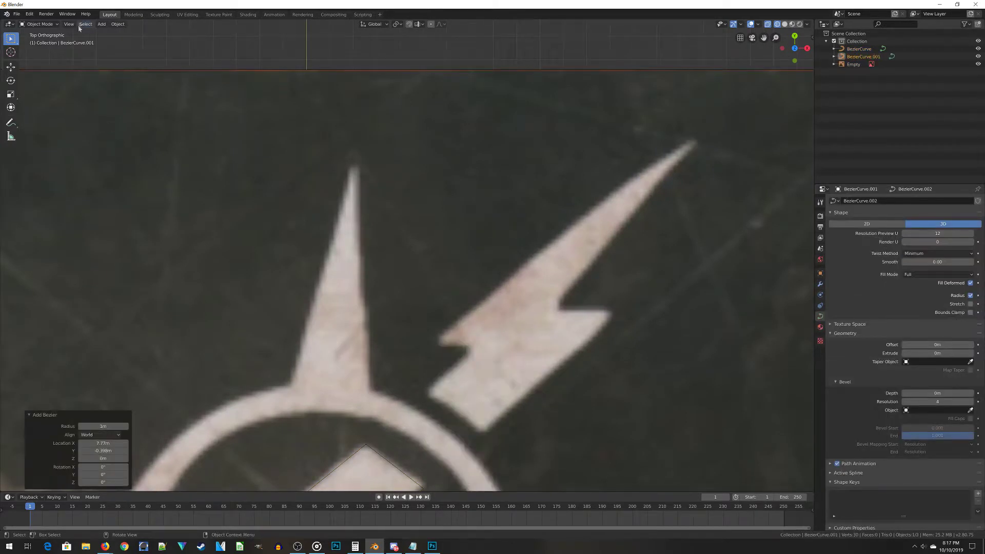
pyautogui.scroll(-5, 426, 365)
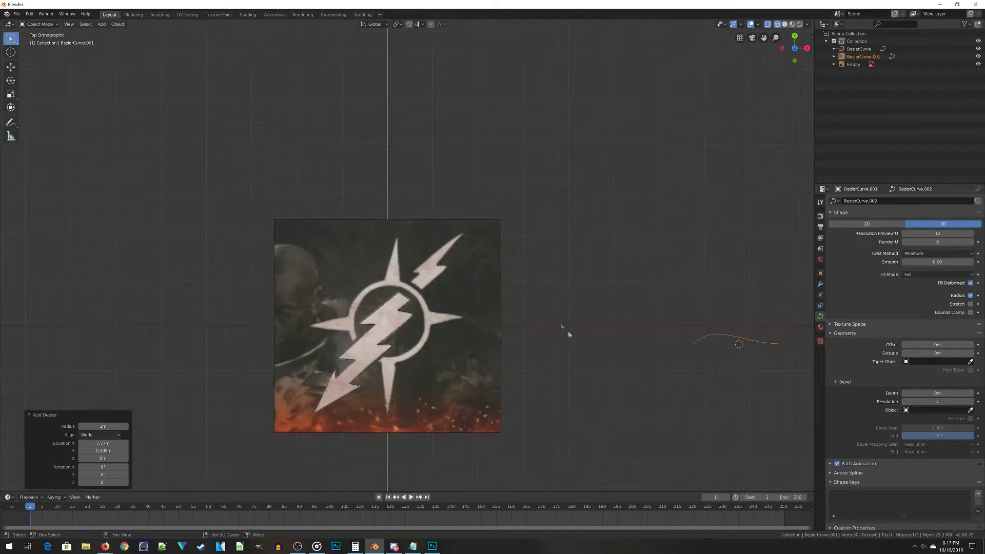
# Step: Set the new curve's spline type to Poly in Edit Mode and return to Object Mode
pyautogui.press('Tab')
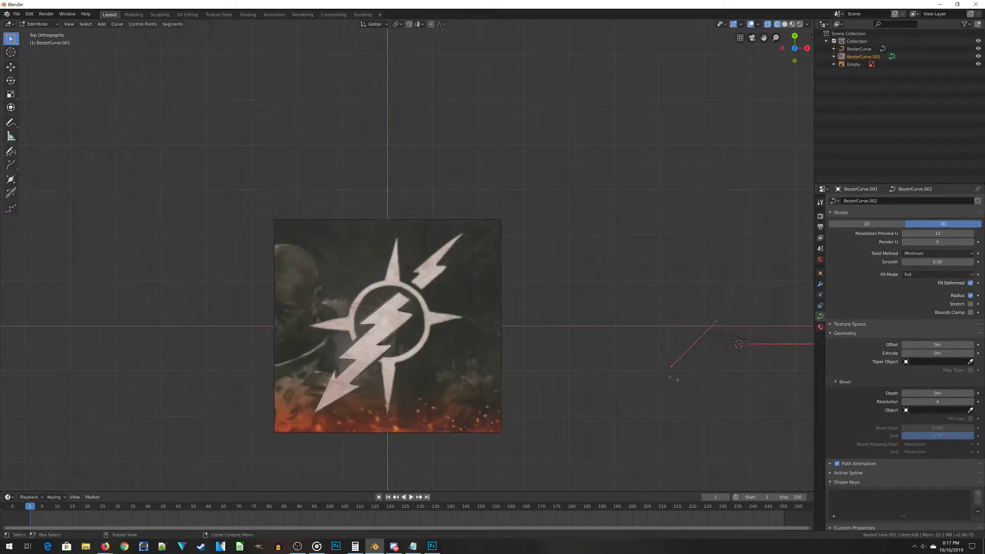
pyautogui.click(118, 24)
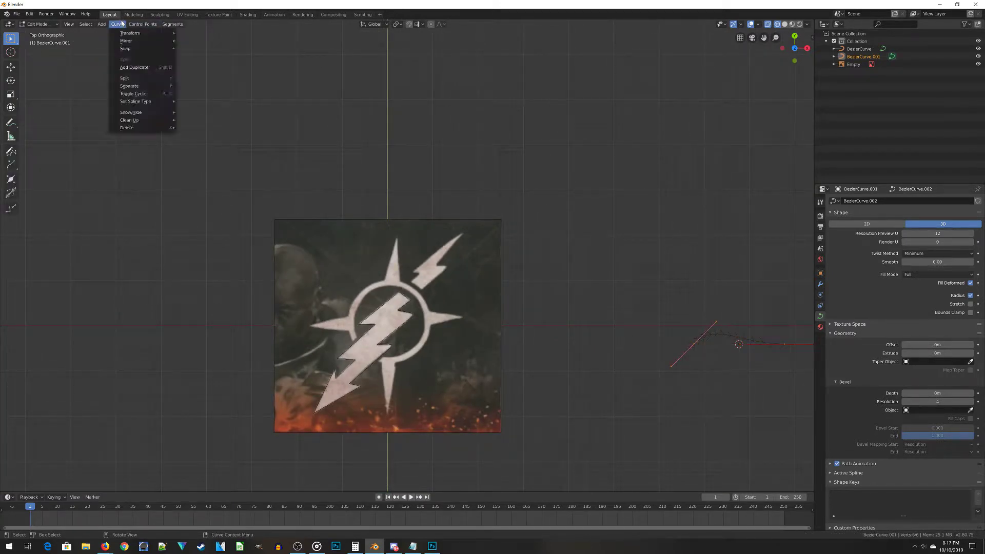
pyautogui.moveTo(142, 105)
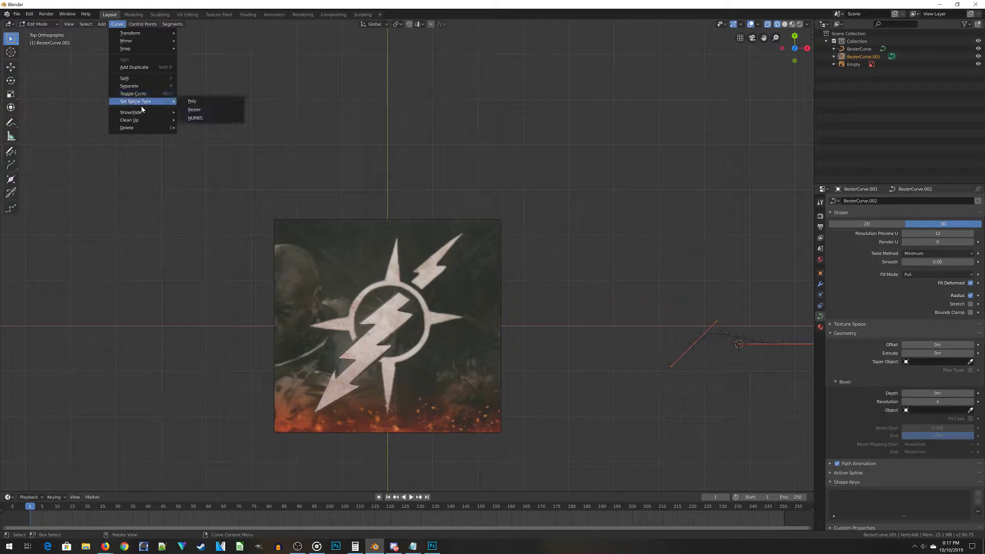
pyautogui.click(193, 102)
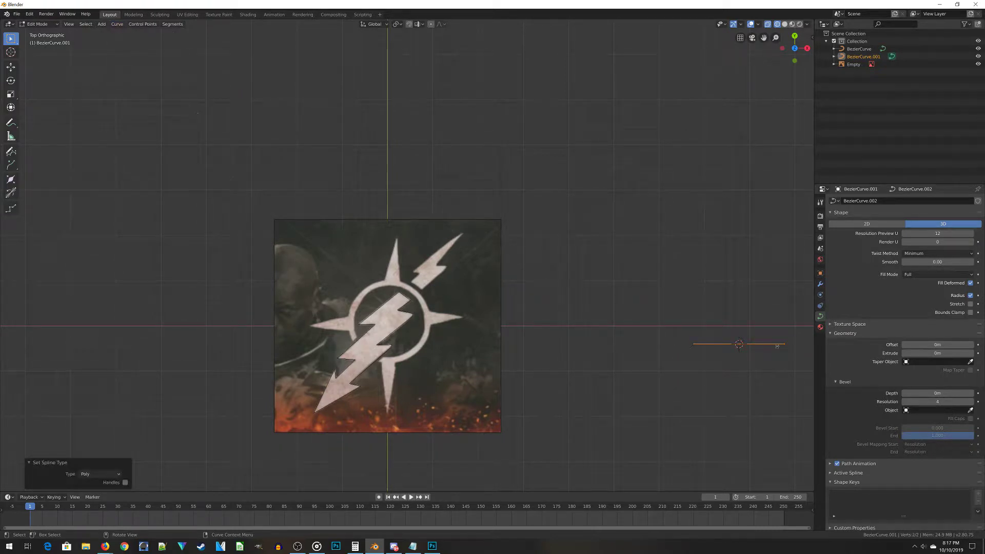
pyautogui.press('Tab')
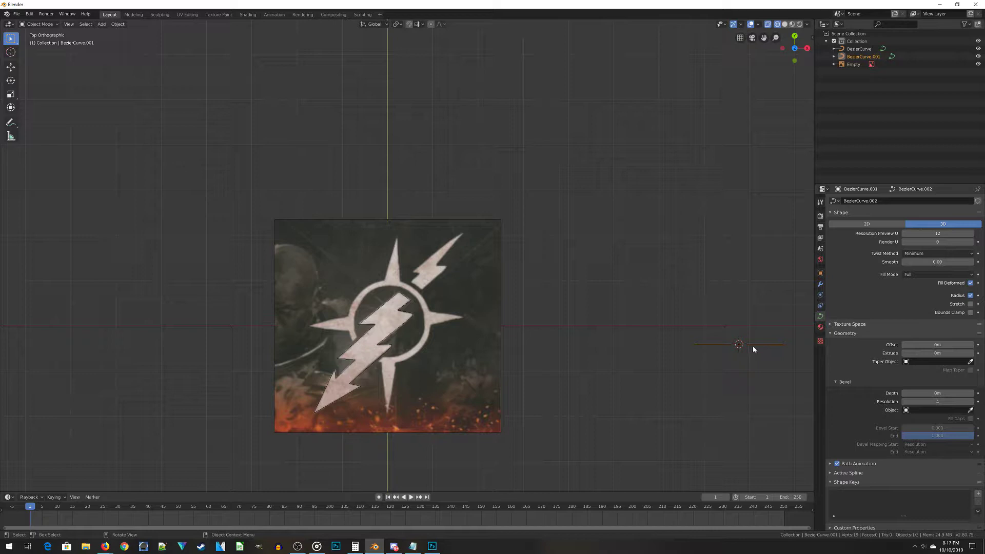
# Step: Move the poly curve onto the small lightning bolt at the upper right of the reference image
pyautogui.press('g')
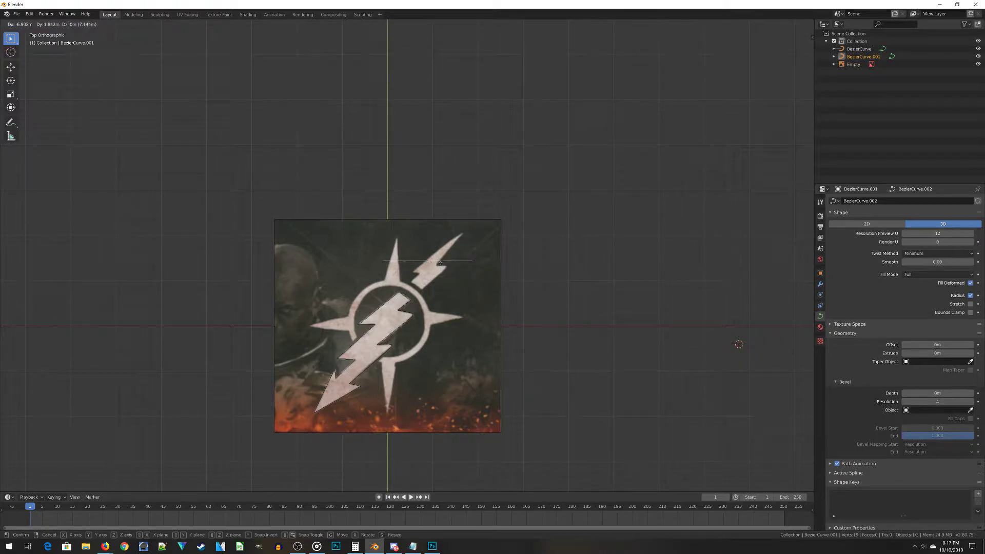
pyautogui.click(440, 262)
pyautogui.scroll(8, 473, 316)
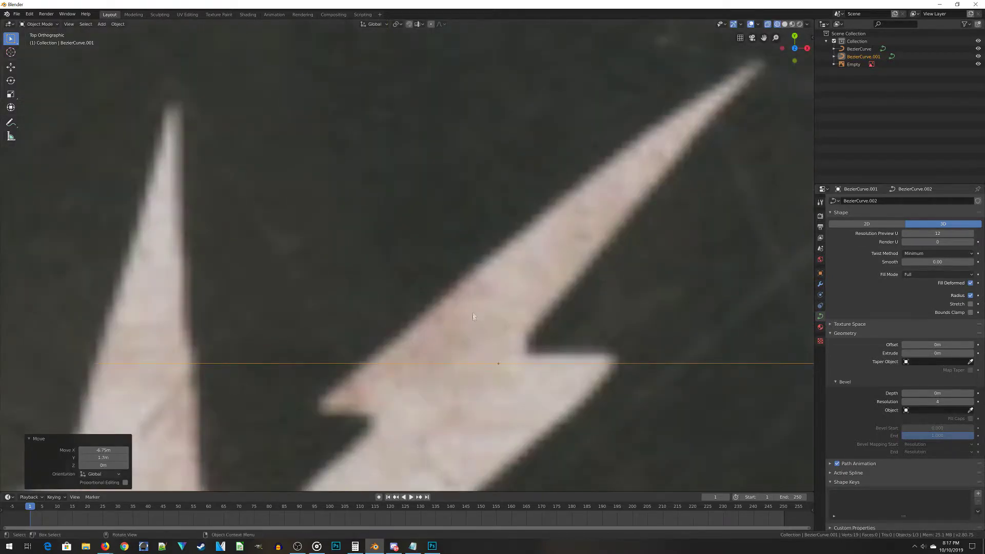
pyautogui.scroll(-3, 444, 263)
pyautogui.scroll(1, 460, 299)
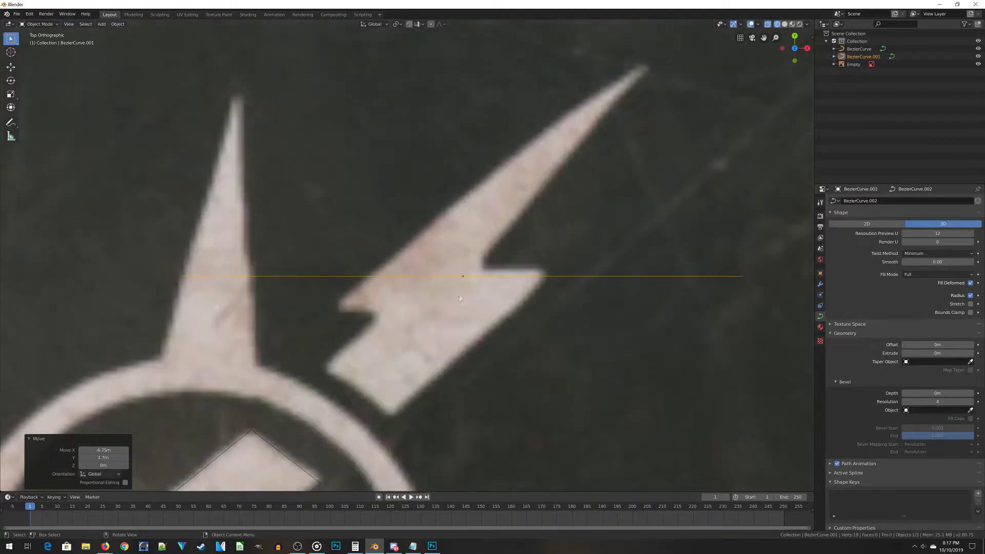
pyautogui.scroll(-7, 439, 288)
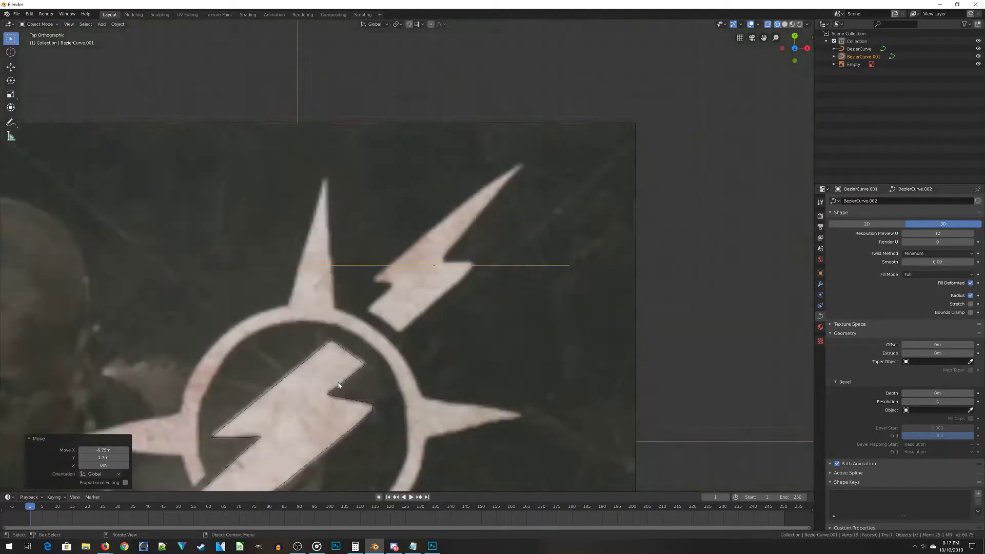
pyautogui.scroll(6, 430, 276)
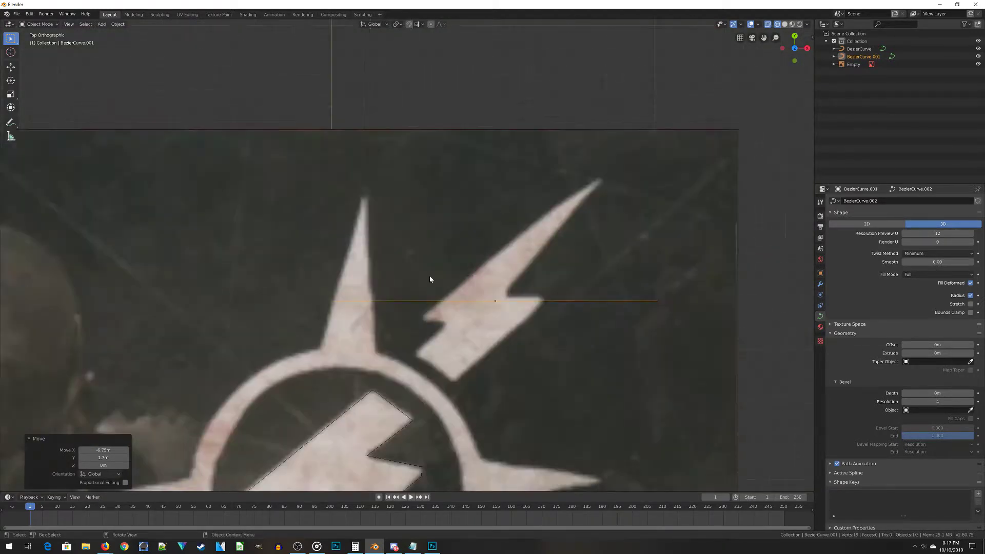
# Step: Trace the small lightning bolt with a curve point at each corner, close the outline with Toggle Cyclic and return to Object Mode
pyautogui.press('Tab')
pyautogui.rightClick(280, 334)
pyautogui.press('Escape')
pyautogui.click(280, 334)
pyautogui.press('g')
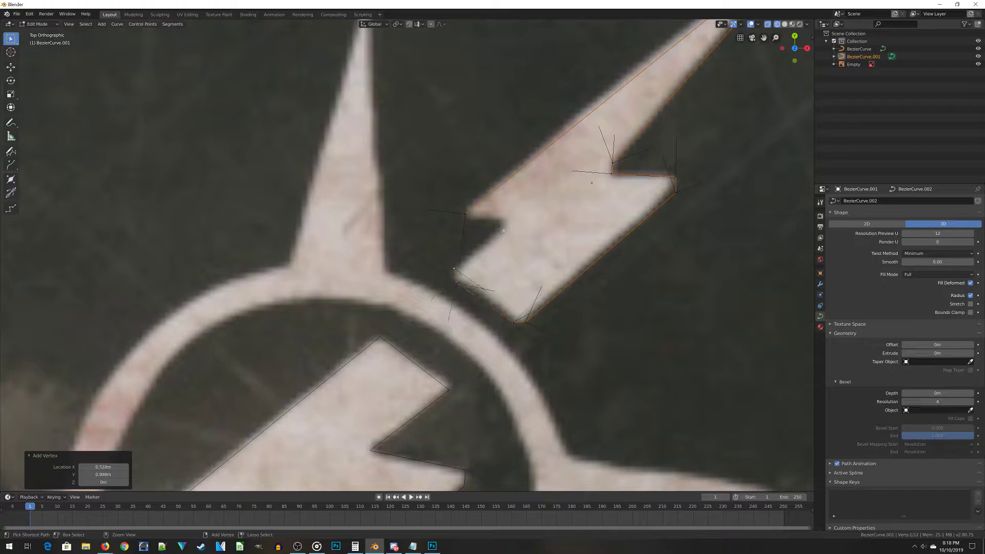
pyautogui.keyDown('ctrl'); pyautogui.rightClick(503, 230); pyautogui.keyUp('ctrl')
pyautogui.keyDown('ctrl'); pyautogui.rightClick(504, 221); pyautogui.keyUp('ctrl')
pyautogui.keyDown('ctrl'); pyautogui.rightClick(467, 218); pyautogui.keyUp('ctrl')
pyautogui.hotkey('alt', 'c')
pyautogui.press('Tab')
# Step: Examine the traced bolts and the symbol's ring and spikes across the reference image
pyautogui.scroll(-5, 481, 371)
pyautogui.scroll(3, 481, 371)
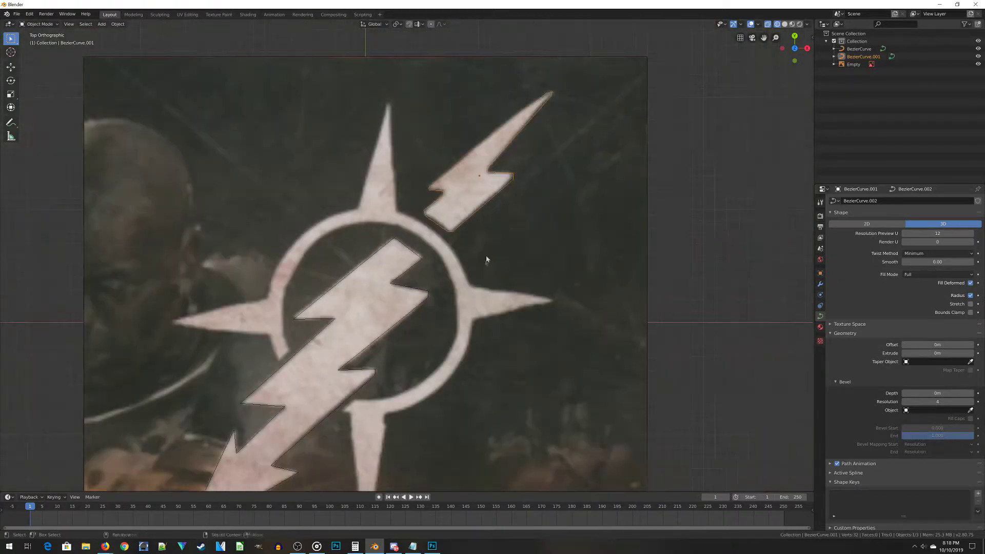
pyautogui.keyDown('shift'); pyautogui.moveTo(479, 362); pyautogui.dragTo(435, 276, button='middle'); pyautogui.keyUp('shift')
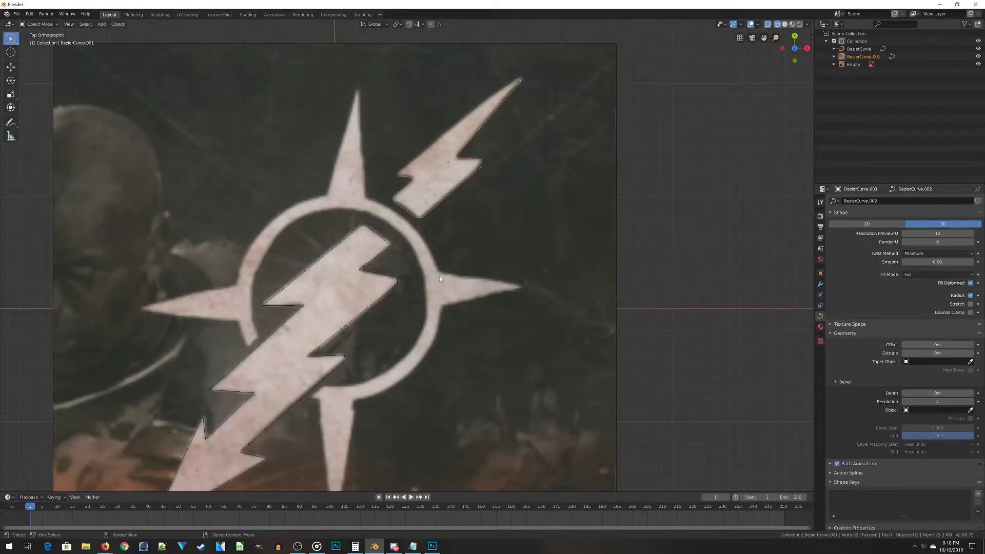
pyautogui.keyDown('shift'); pyautogui.moveTo(464, 331); pyautogui.dragTo(492, 431, button='middle'); pyautogui.keyUp('shift')
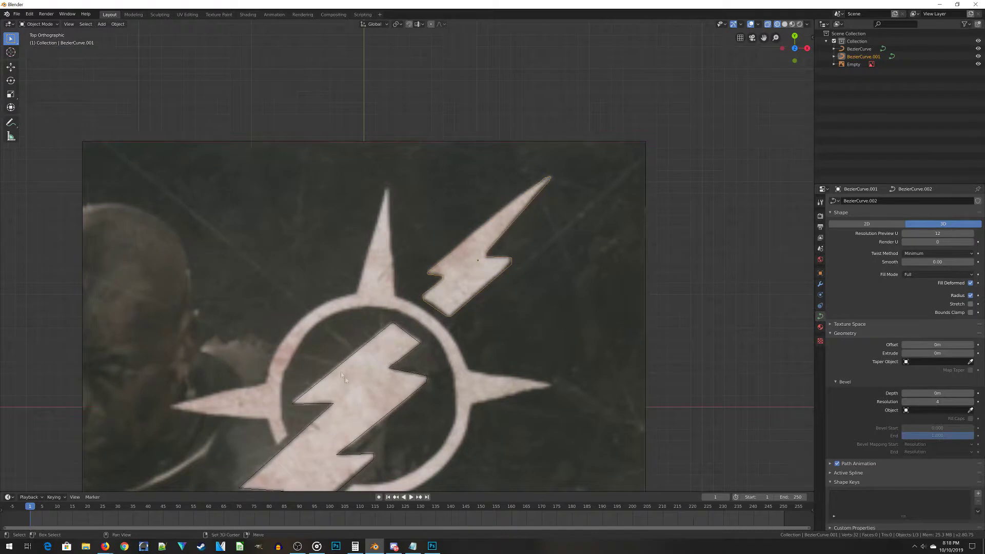
pyautogui.keyDown('shift'); pyautogui.moveTo(215, 406); pyautogui.dragTo(324, 130, button='middle'); pyautogui.keyUp('shift')
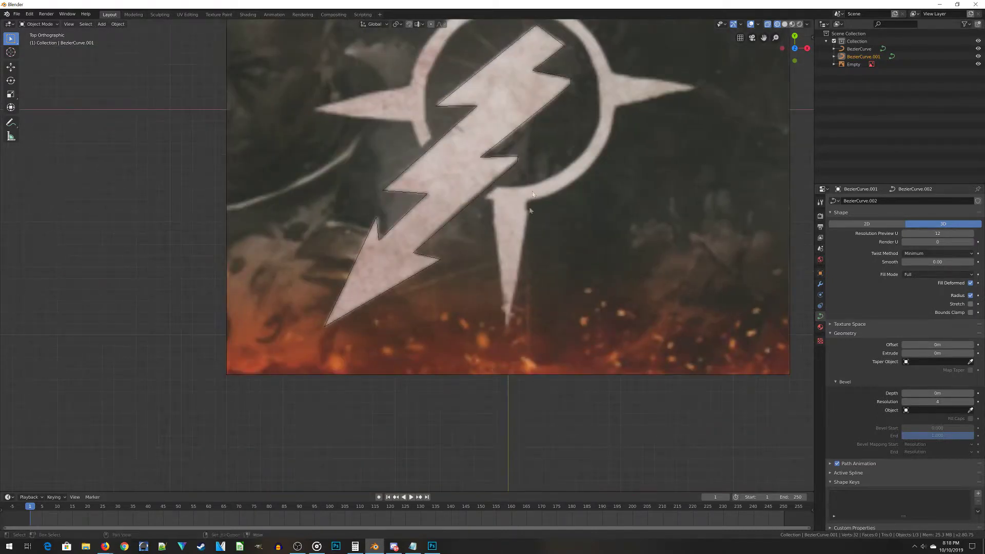
pyautogui.keyDown('shift'); pyautogui.moveTo(490, 207); pyautogui.dragTo(439, 341, button='middle'); pyautogui.keyUp('shift')
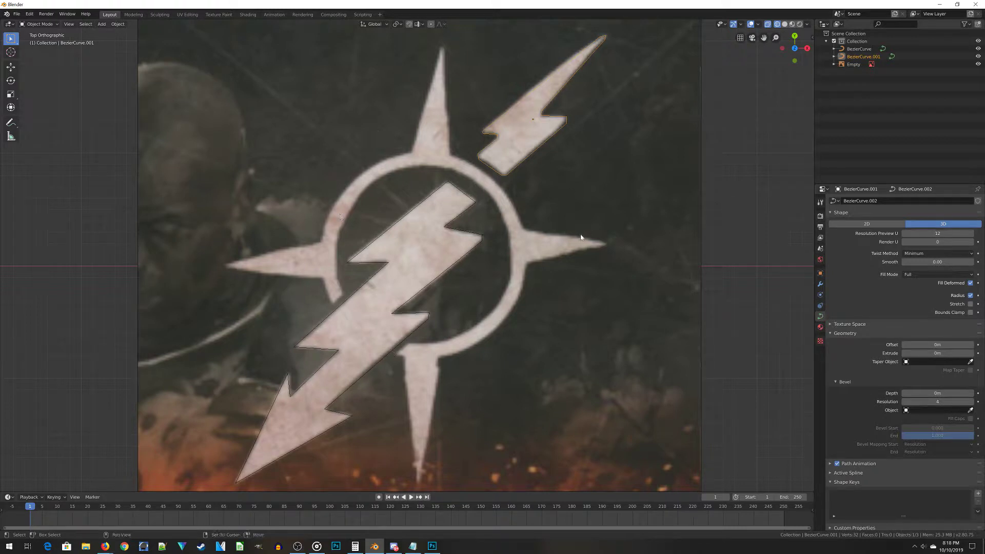
pyautogui.scroll(3, 411, 336)
pyautogui.scroll(-1, 444, 301)
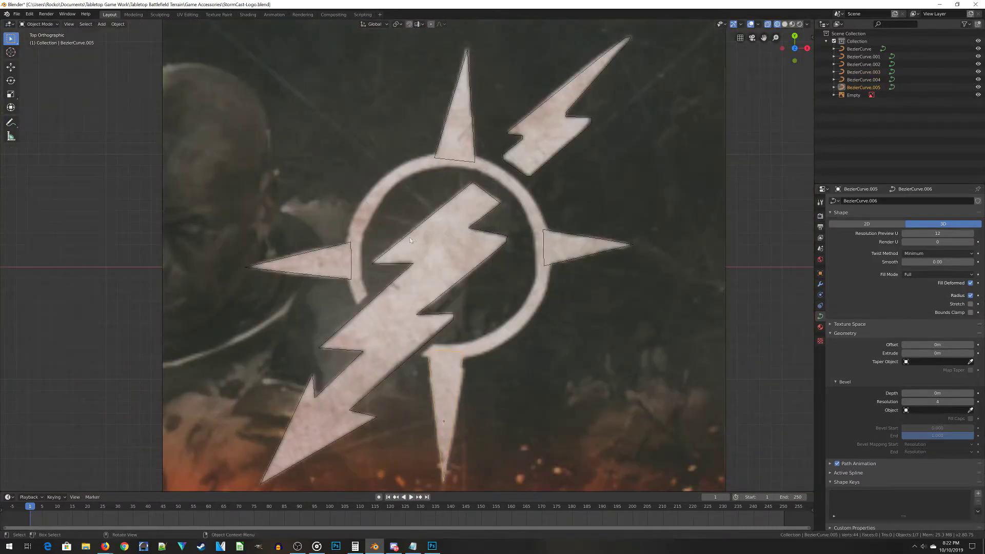
# Step: Add another Bezier curve to the scene for tracing the symbol's ring
pyautogui.click(591, 357)
pyautogui.scroll(1, 590, 354)
pyautogui.keyDown('ctrl'); pyautogui.scroll(-2, 513, 344); pyautogui.keyUp('ctrl')
pyautogui.hotkey('shift', 'a')
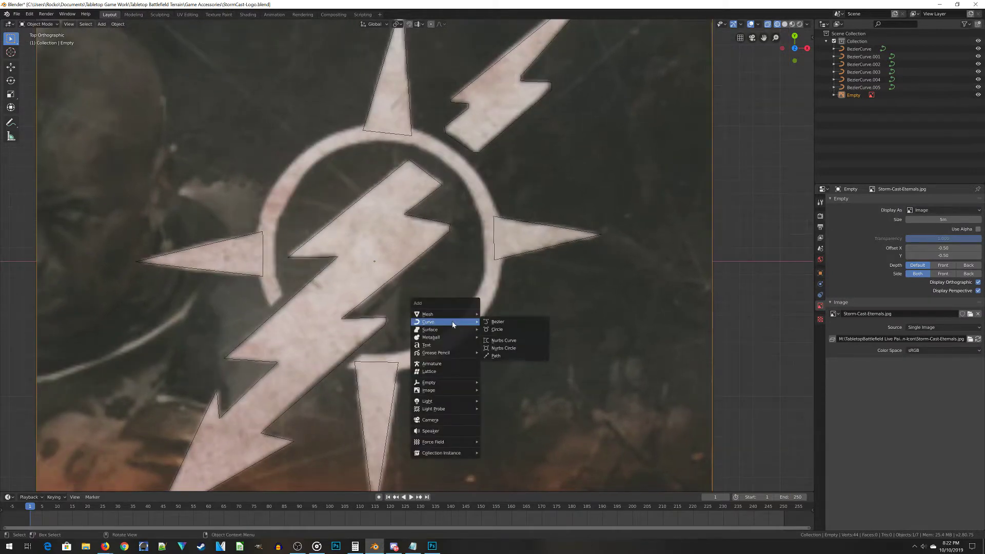
pyautogui.click(489, 322)
pyautogui.scroll(-4, 489, 327)
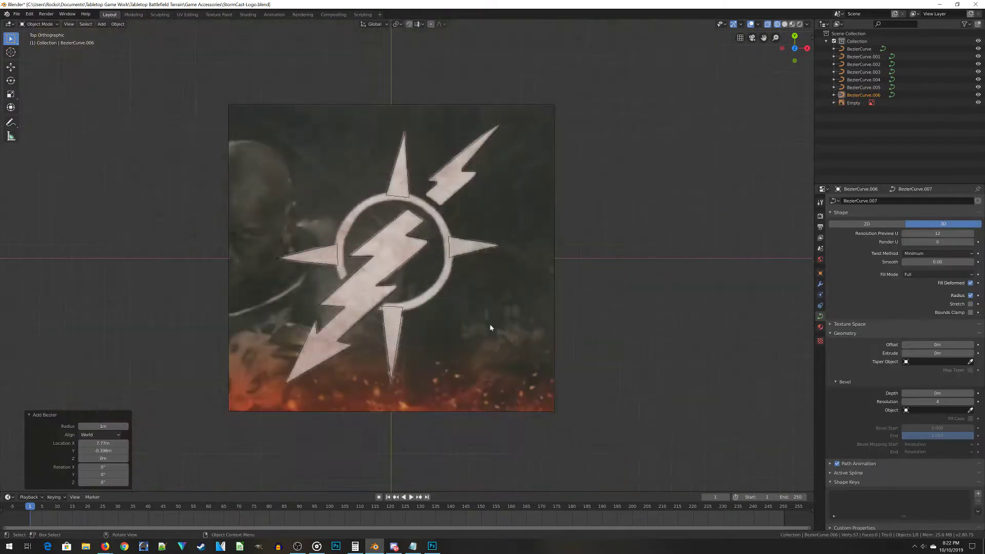
pyautogui.scroll(-3, 490, 327)
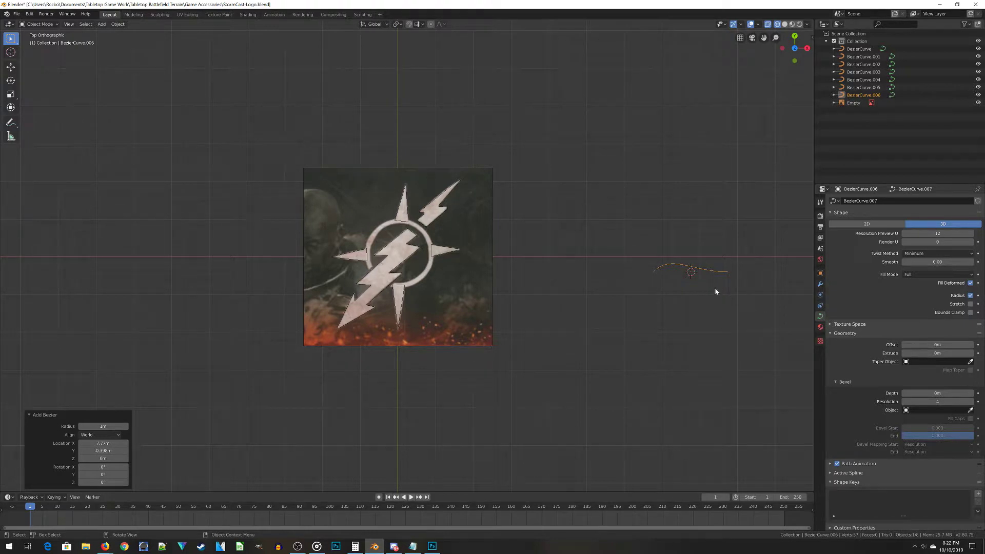
pyautogui.scroll(1, 714, 288)
# Step: Move the new Bezier curve across the symbol's ring so that its left end lies on the ring's left side
pyautogui.press('Tab')
pyautogui.press('Tab')
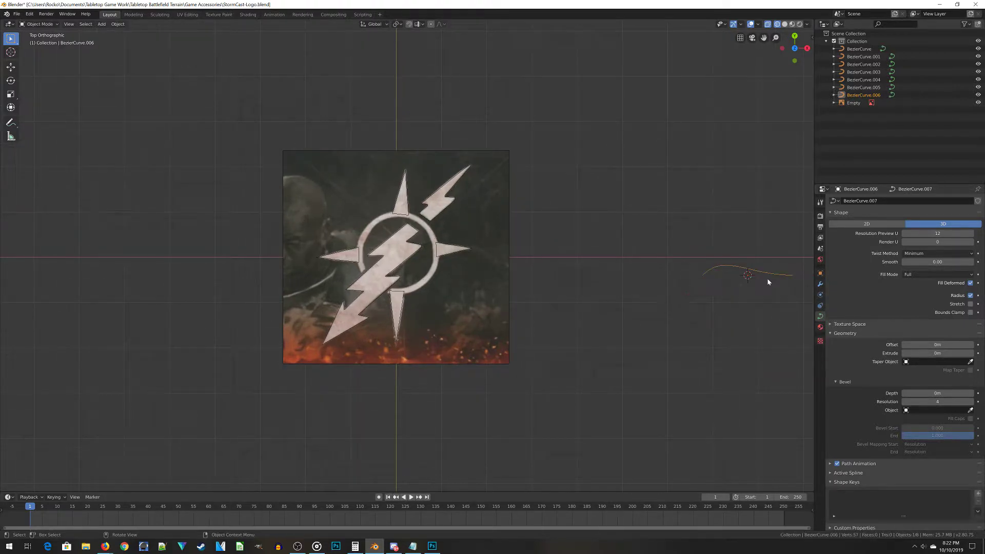
pyautogui.press('g')
pyautogui.click(377, 214)
pyautogui.scroll(3, 347, 269)
pyautogui.keyDown('shift'); pyautogui.moveTo(347, 270); pyautogui.dragTo(423, 326, button='middle'); pyautogui.keyUp('shift')
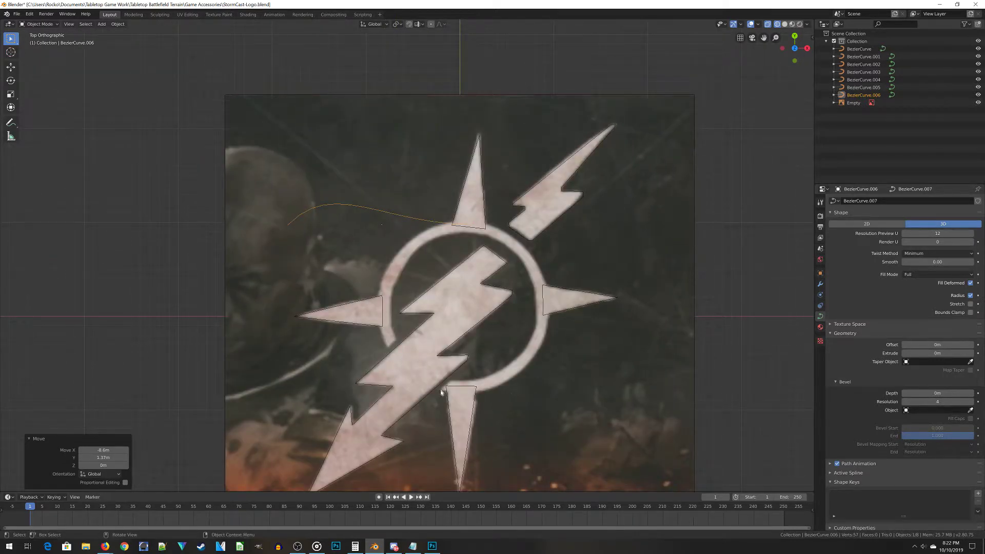
pyautogui.scroll(3, 367, 275)
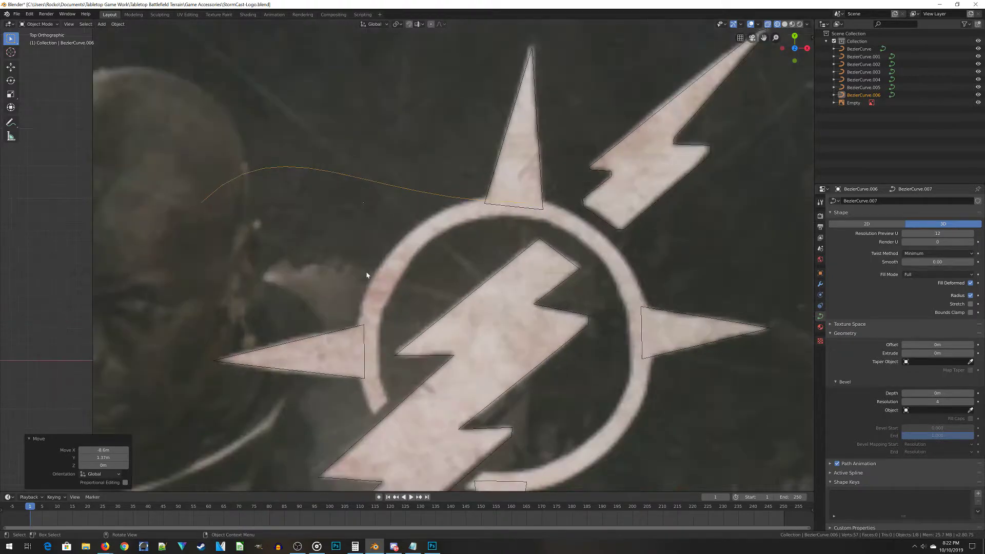
pyautogui.keyDown('shift'); pyautogui.moveTo(367, 275); pyautogui.dragTo(440, 292, button='middle'); pyautogui.keyUp('shift')
pyautogui.press('g')
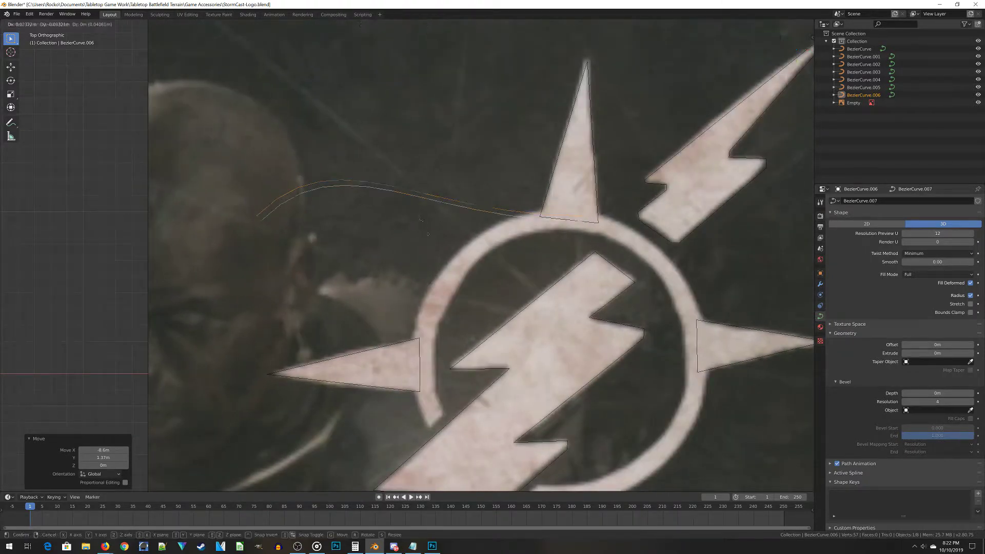
pyautogui.click(480, 288)
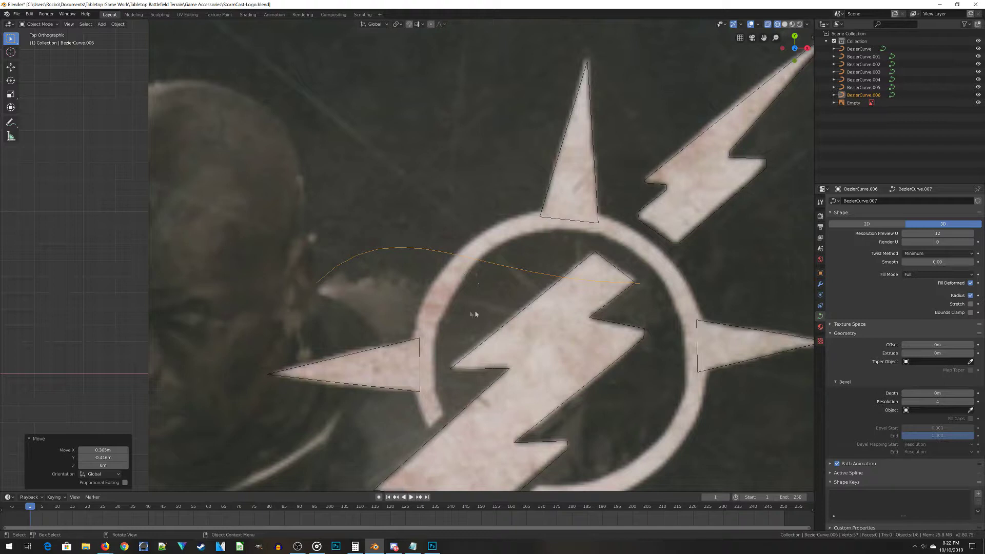
pyautogui.press('g')
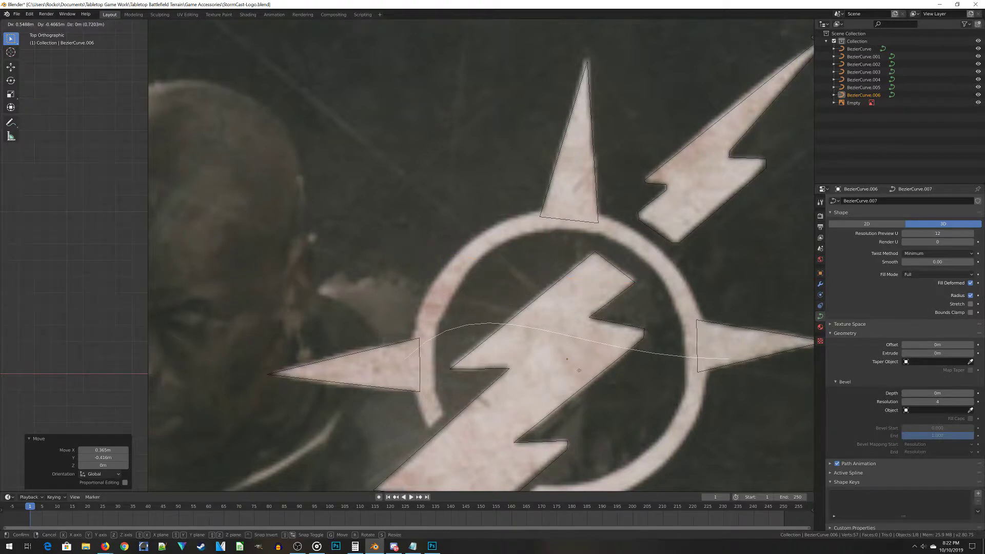
pyautogui.click(577, 370)
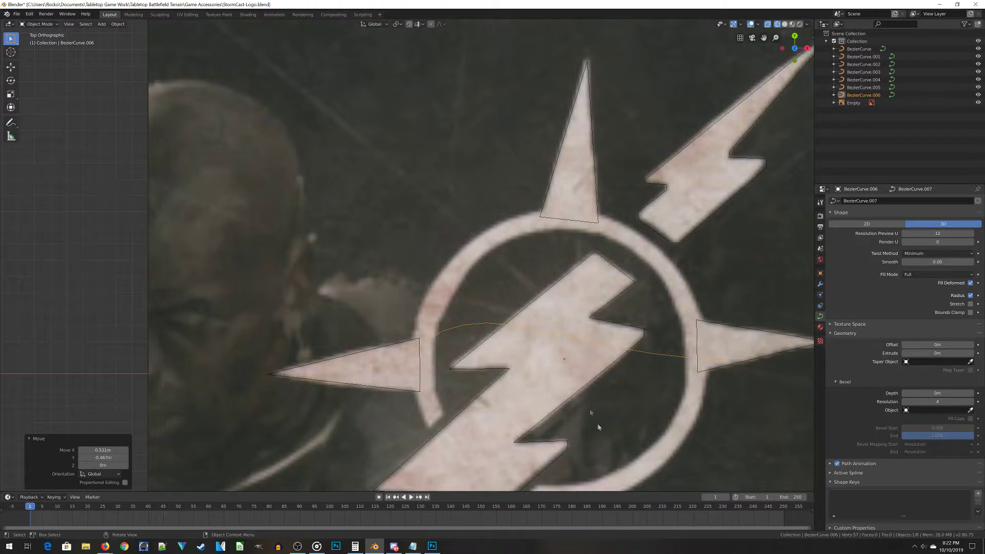
pyautogui.keyDown('shift'); pyautogui.moveTo(598, 427); pyautogui.dragTo(590, 322, button='middle'); pyautogui.keyUp('shift')
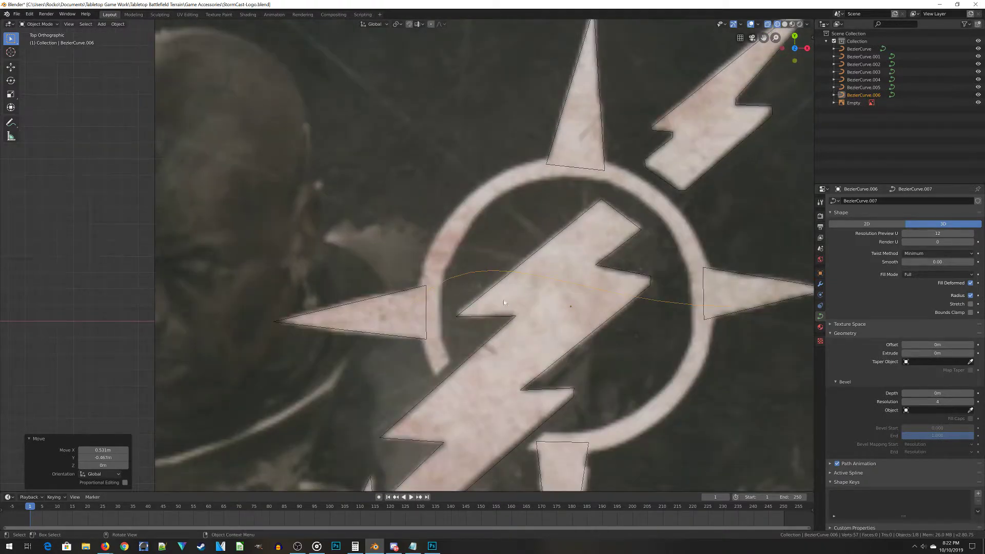
# Step: Move the Bezier curve's left control point, with its handles, onto the ring's open lower left end in Edit Mode
pyautogui.press('Tab')
pyautogui.rightClick(404, 309)
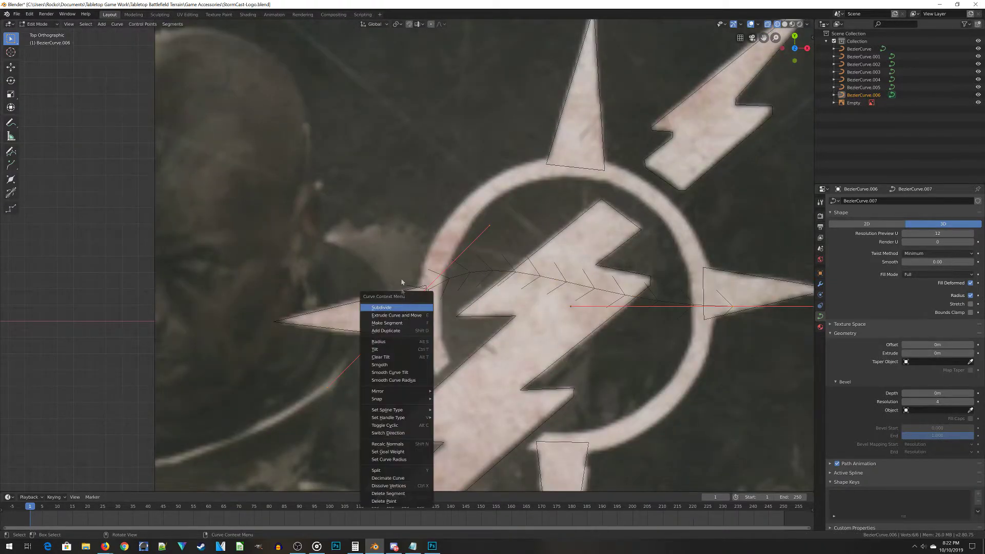
pyautogui.press('Escape')
pyautogui.keyDown('shift'); pyautogui.click(412, 306); pyautogui.keyUp('shift')
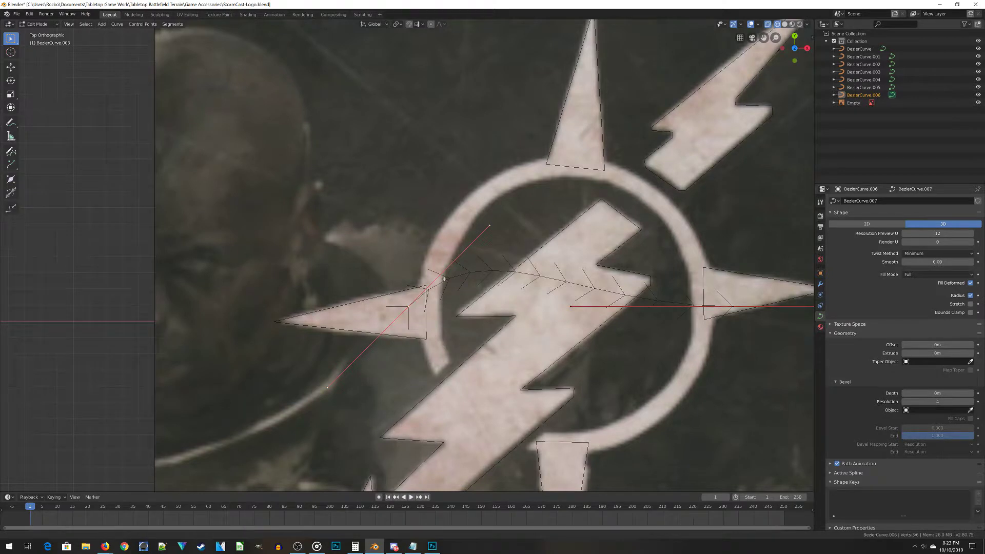
pyautogui.keyDown('shift'); pyautogui.moveTo(412, 306); pyautogui.dragTo(400, 260, button='middle'); pyautogui.keyUp('shift')
pyautogui.press('g')
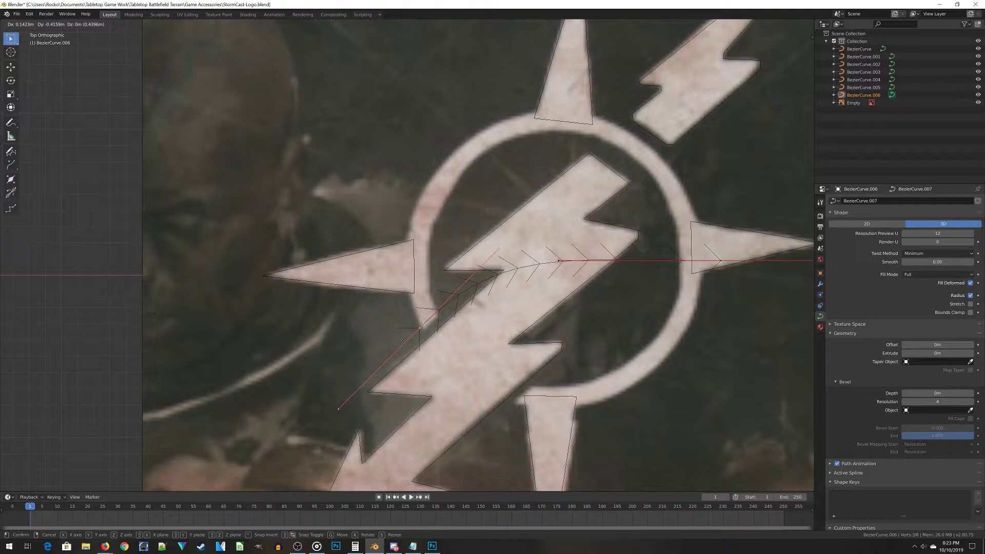
pyautogui.click(408, 344)
pyautogui.scroll(1, 494, 318)
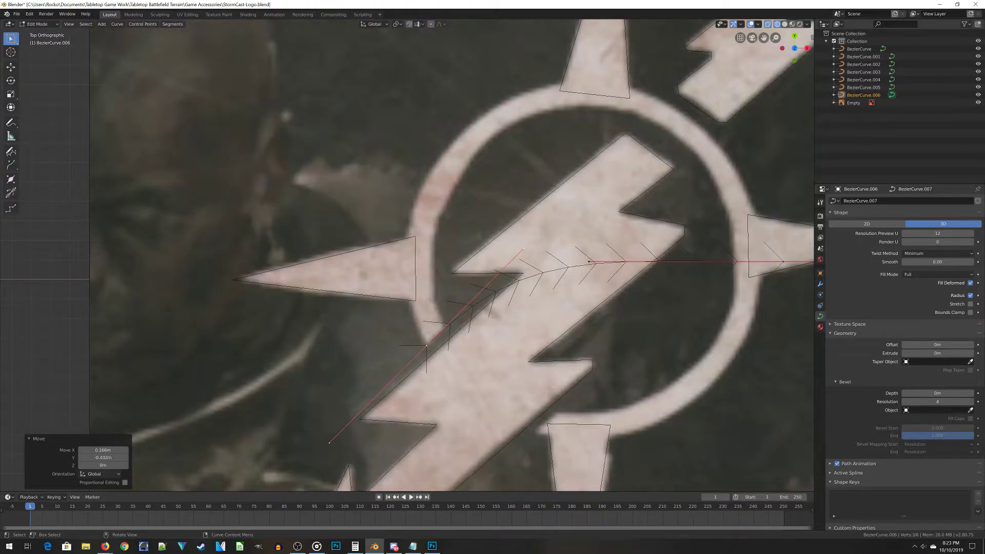
# Step: Rotate the ring curve's lower left control point counterclockwise by about 42.2° and another 38.6° so its upper handle points up and outward
pyautogui.press('r')
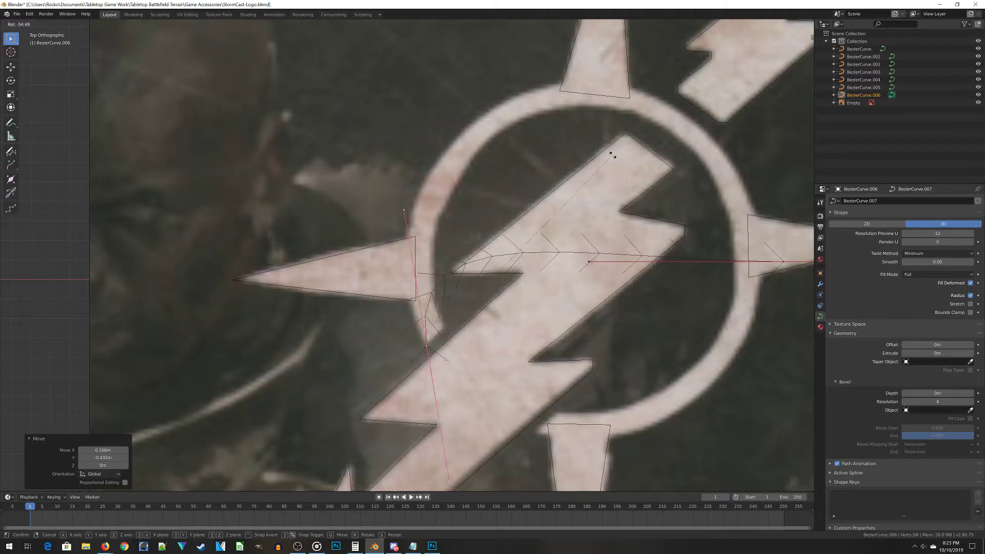
pyautogui.click(439, 149)
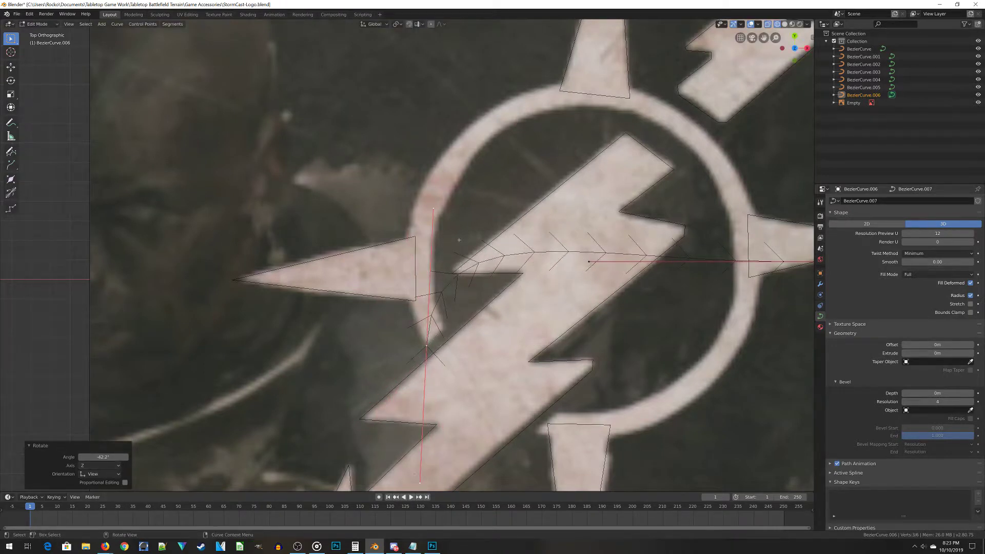
pyautogui.press('r')
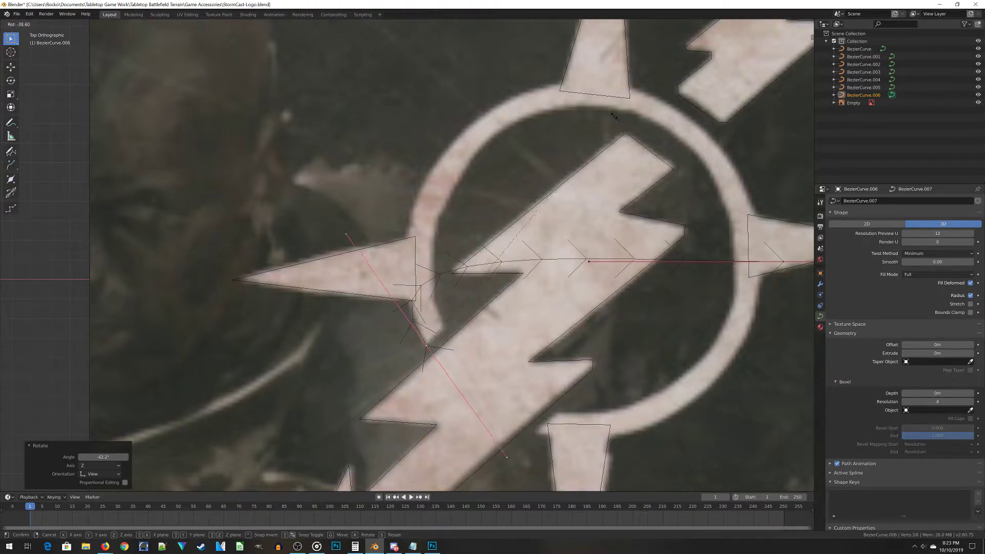
pyautogui.click(613, 116)
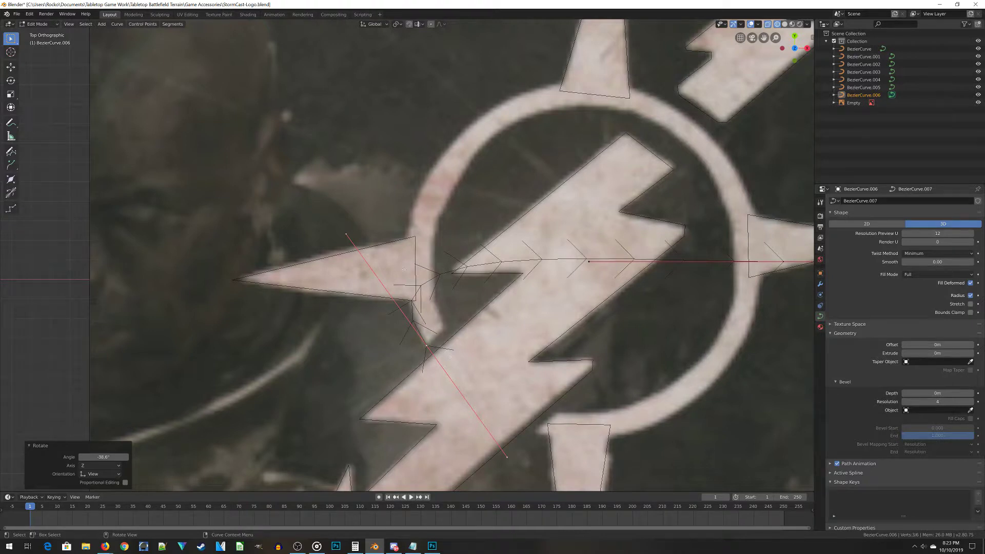
# Step: Move the curve's right control point about -0.938 m in X and 0.905 m in Y onto the ring's top, under the upper spike
pyautogui.scroll(-3, 621, 322)
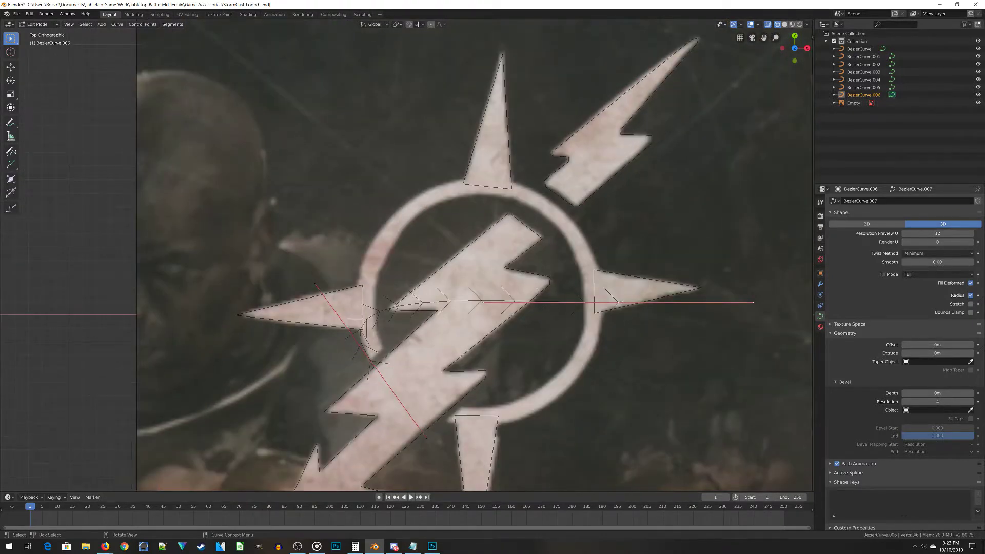
pyautogui.moveTo(619, 303); pyautogui.dragTo(494, 178)
pyautogui.scroll(3, 405, 237)
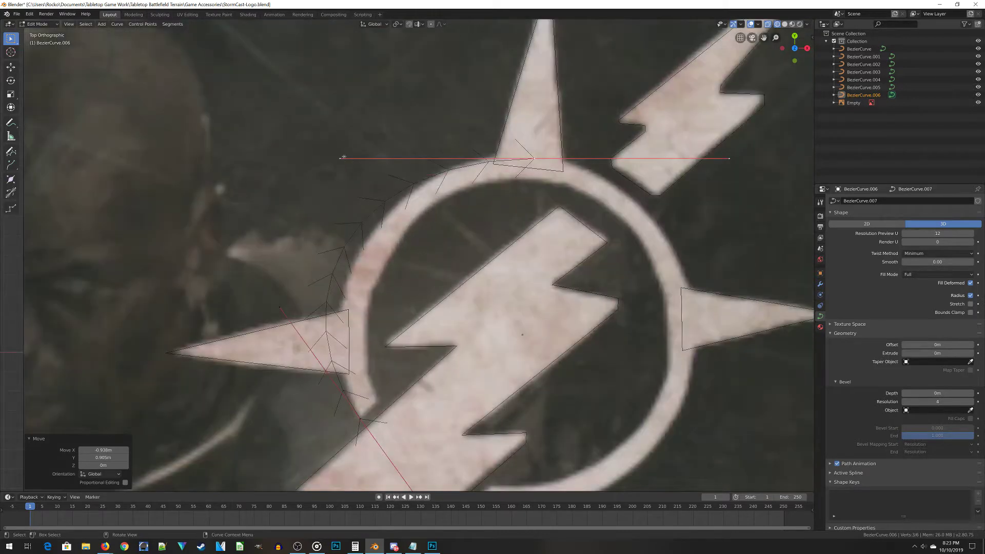
# Step: Adjust the handles of the curve's top and lower left control points to fit the ring's upper left outer edge
pyautogui.click(336, 155)
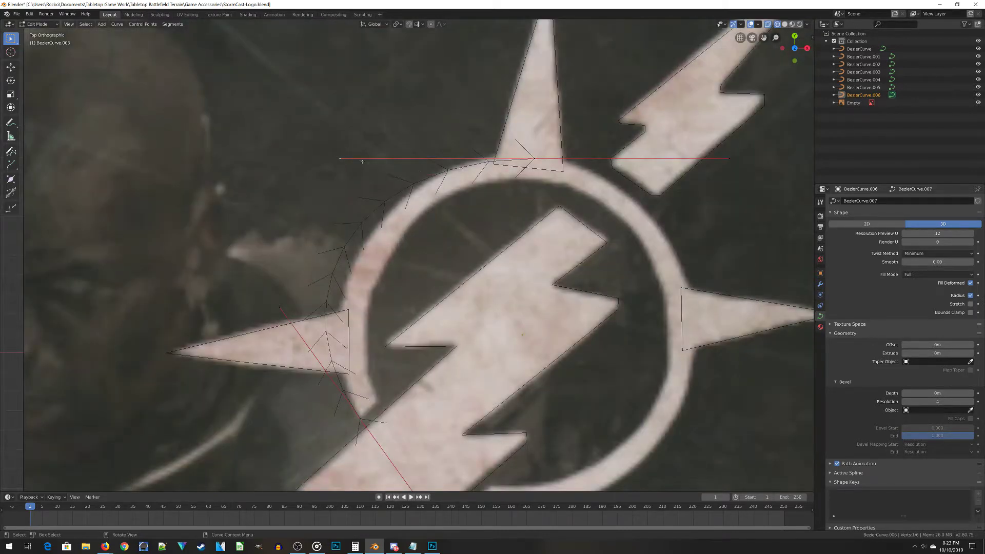
pyautogui.keyDown('shift'); pyautogui.moveTo(339, 156); pyautogui.dragTo(309, 188, button='middle'); pyautogui.keyUp('shift')
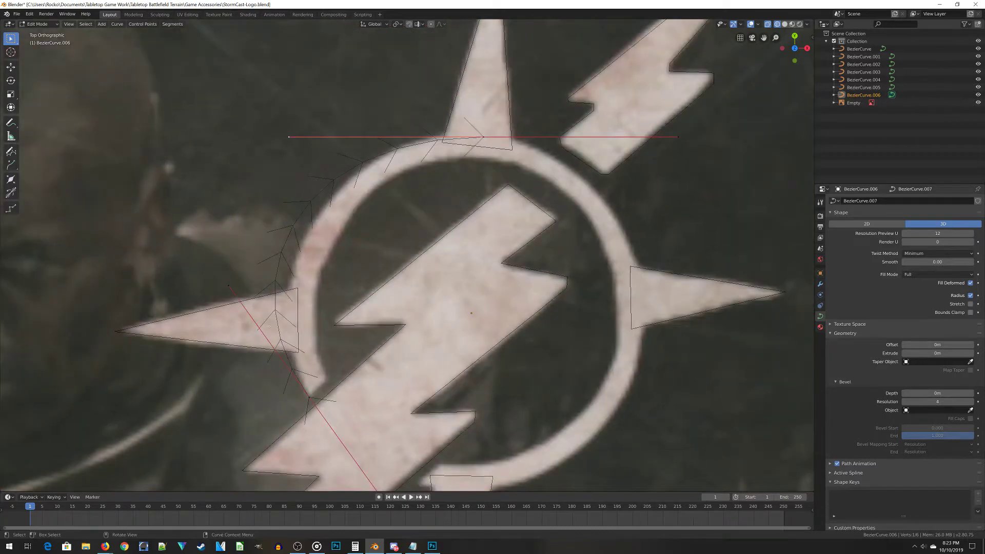
pyautogui.press('g')
pyautogui.click(282, 415)
pyautogui.press('g')
pyautogui.click(288, 410)
pyautogui.keyDown('shift'); pyautogui.moveTo(287, 411); pyautogui.dragTo(275, 481, button='middle'); pyautogui.keyUp('shift')
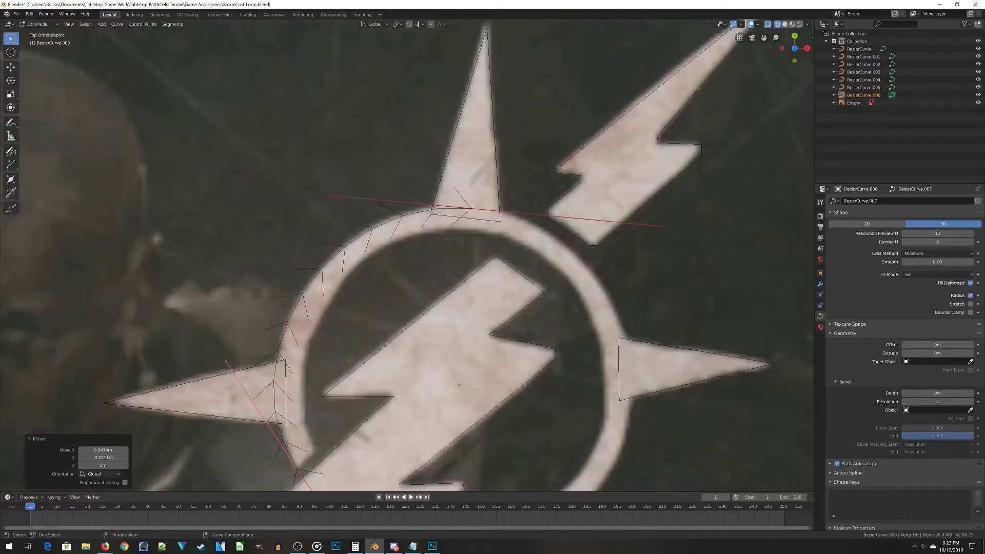
# Step: Level the top control point's handles and shift the lower left point's upper handle about 0.04 m along X
pyautogui.press('g')
pyautogui.press('Return')
pyautogui.keyDown('shift'); pyautogui.moveTo(410, 257); pyautogui.dragTo(392, 147, button='middle'); pyautogui.keyUp('shift')
pyautogui.press('g')
pyautogui.press('x')
pyautogui.press('Return')
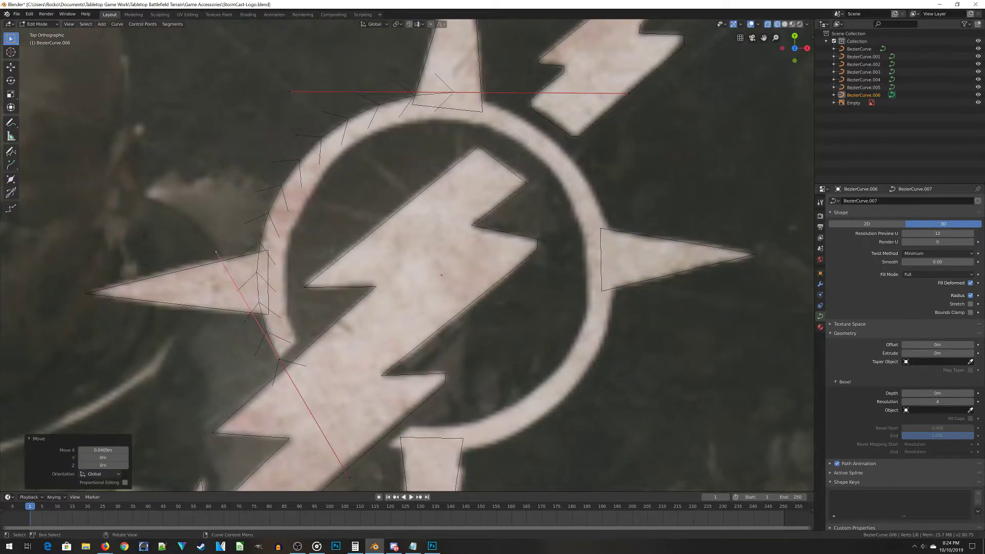
# Step: Extend the curve from its top point to the right spike's base and turn the new point's handles nearly vertical
pyautogui.click(454, 92)
pyautogui.keyDown('shift'); pyautogui.moveTo(646, 207); pyautogui.dragTo(533, 270, button='middle'); pyautogui.keyUp('shift')
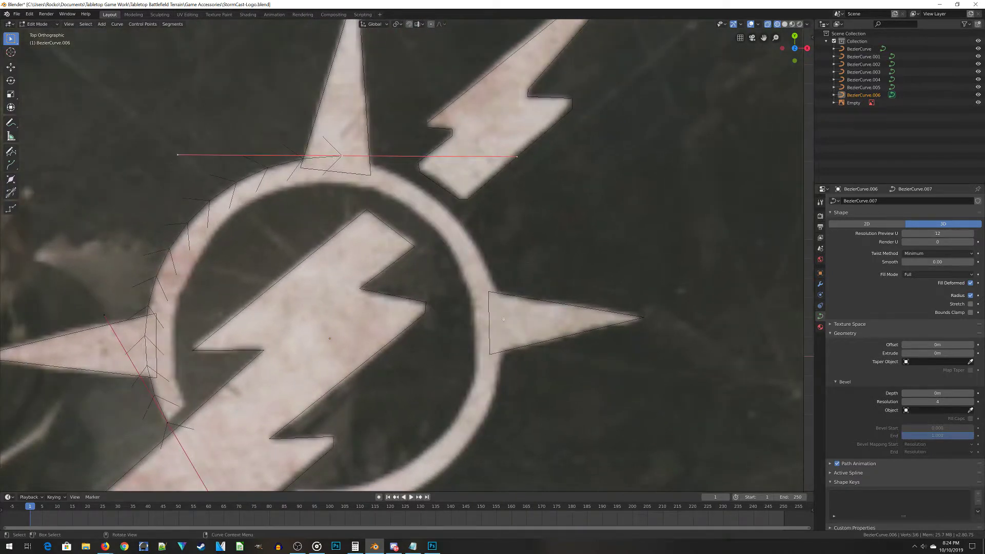
pyautogui.keyDown('ctrl'); pyautogui.rightClick(503, 329); pyautogui.keyUp('ctrl')
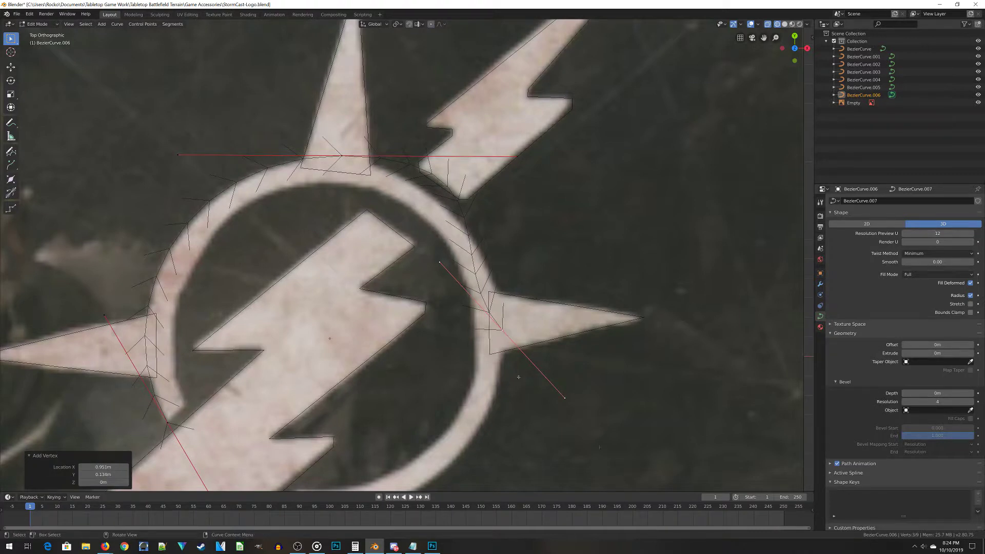
pyautogui.click(437, 261)
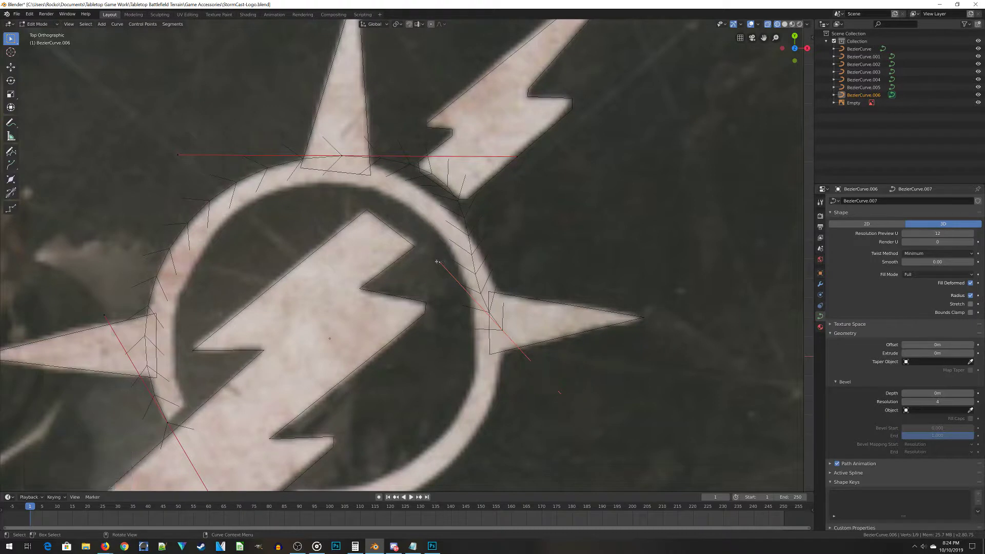
pyautogui.press('g')
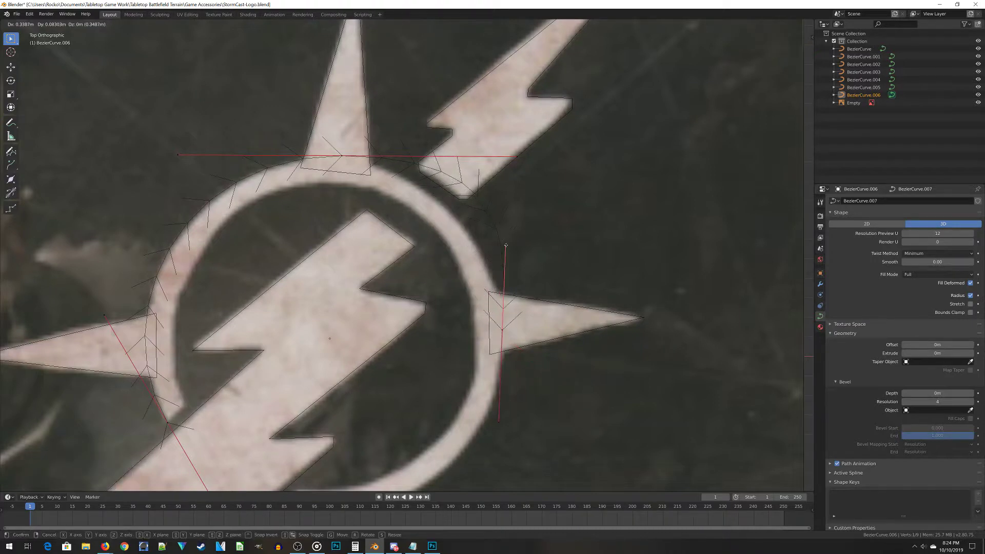
pyautogui.click(500, 246)
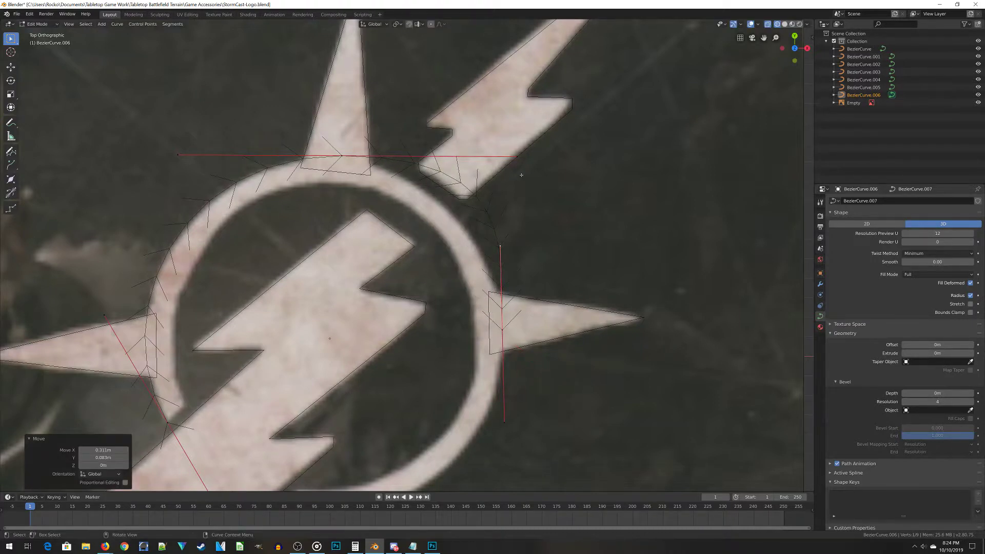
# Step: Continue the outline to the ring's open lower end and back along the inner edge, positioning the control point on the lower right arc
pyautogui.keyDown('shift'); pyautogui.moveTo(521, 175); pyautogui.dragTo(513, 103, button='middle'); pyautogui.keyUp('shift')
pyautogui.keyDown('ctrl'); pyautogui.rightClick(373, 438); pyautogui.keyUp('ctrl')
pyautogui.keyDown('shift'); pyautogui.moveTo(373, 437); pyautogui.dragTo(444, 351, button='middle'); pyautogui.keyUp('shift')
pyautogui.press('r')
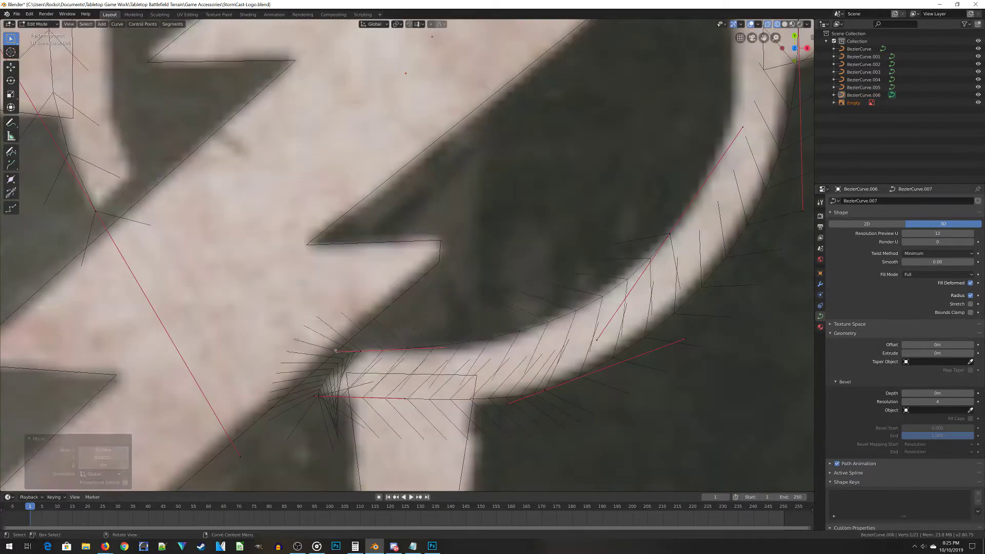
pyautogui.press('g')
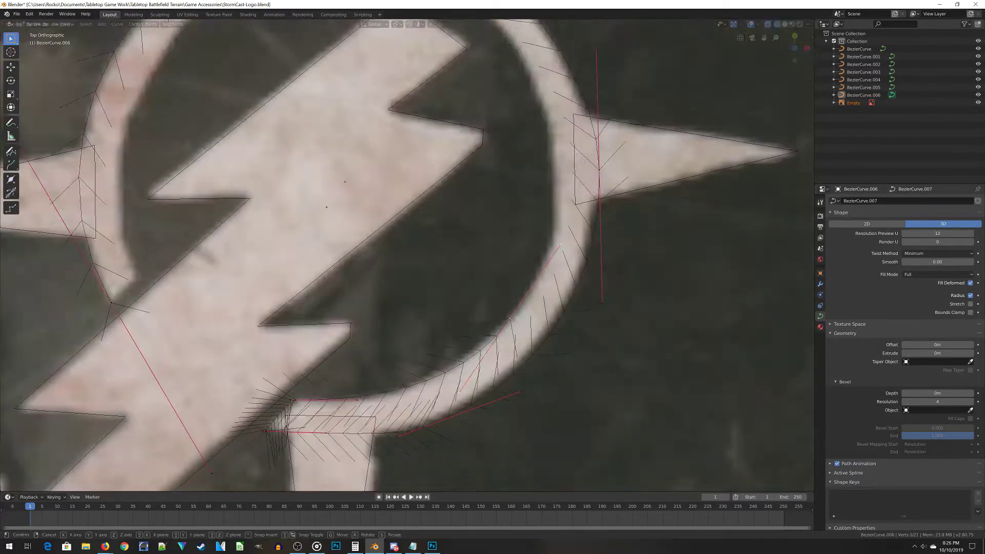
pyautogui.click(510, 319)
# Step: Finish editing the ring's curve around its inner and outer edges and return to Object Mode
pyautogui.scroll(-3, 511, 319)
pyautogui.scroll(2, 411, 230)
pyautogui.keyDown('shift'); pyautogui.moveTo(410, 230); pyautogui.dragTo(328, 185, button='middle'); pyautogui.keyUp('shift')
pyautogui.scroll(2, 328, 185)
pyautogui.scroll(-5, 307, 164)
pyautogui.press('Tab')
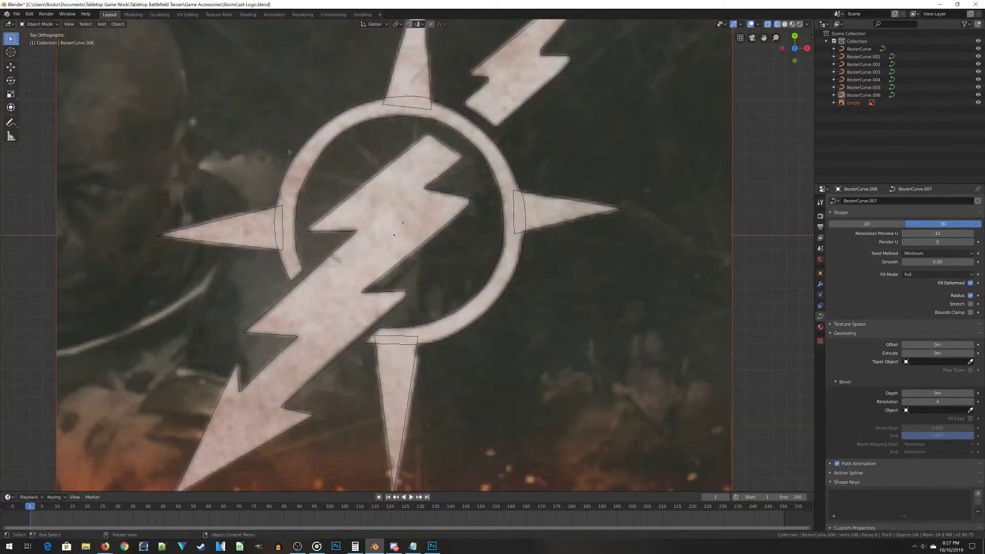
pyautogui.press('Tab')
pyautogui.scroll(3, 394, 256)
pyautogui.scroll(-3, 394, 256)
pyautogui.scroll(1, 394, 257)
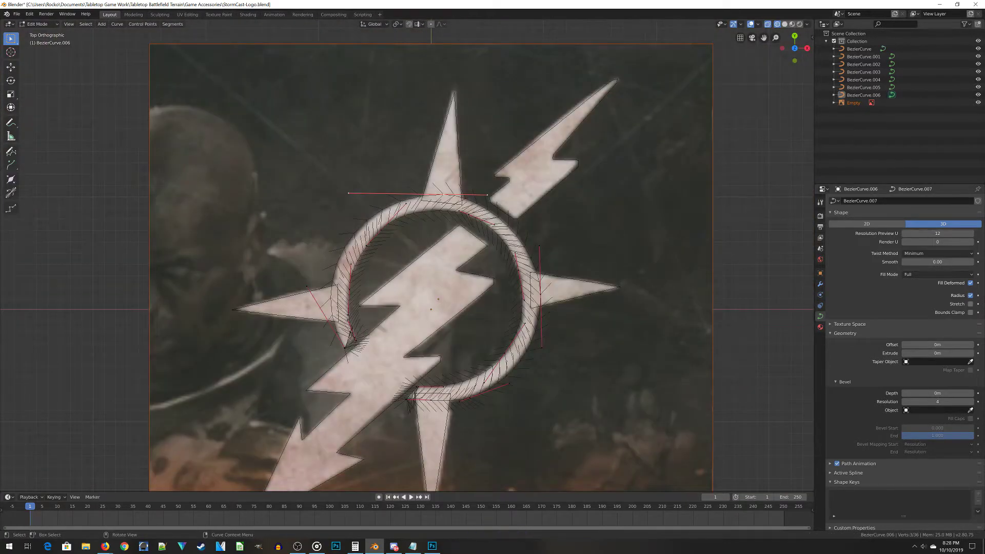
pyautogui.press('Tab')
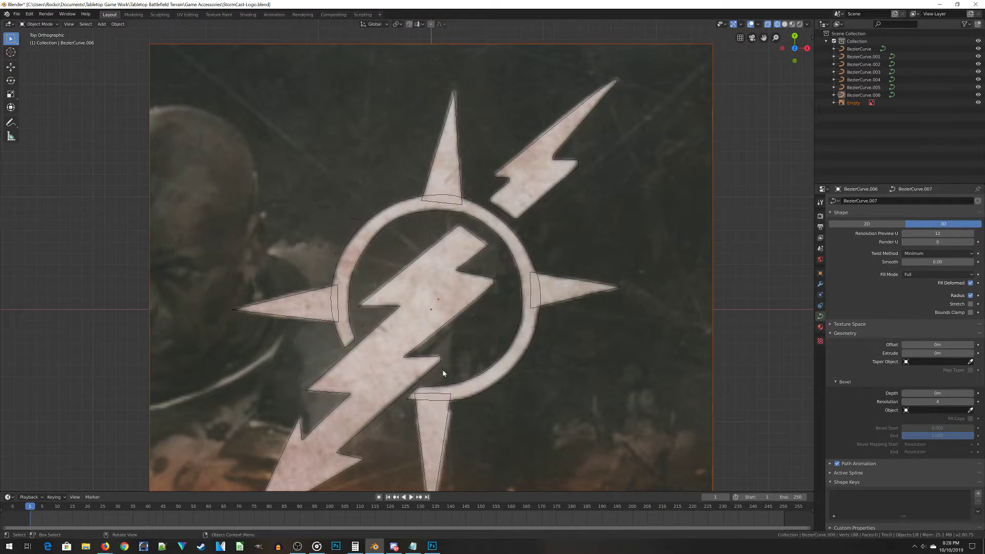
# Step: Examine the traced ring, spikes and bolts across the whole reference image for fit
pyautogui.scroll(2, 444, 373)
pyautogui.scroll(-1, 483, 359)
pyautogui.scroll(-1, 516, 344)
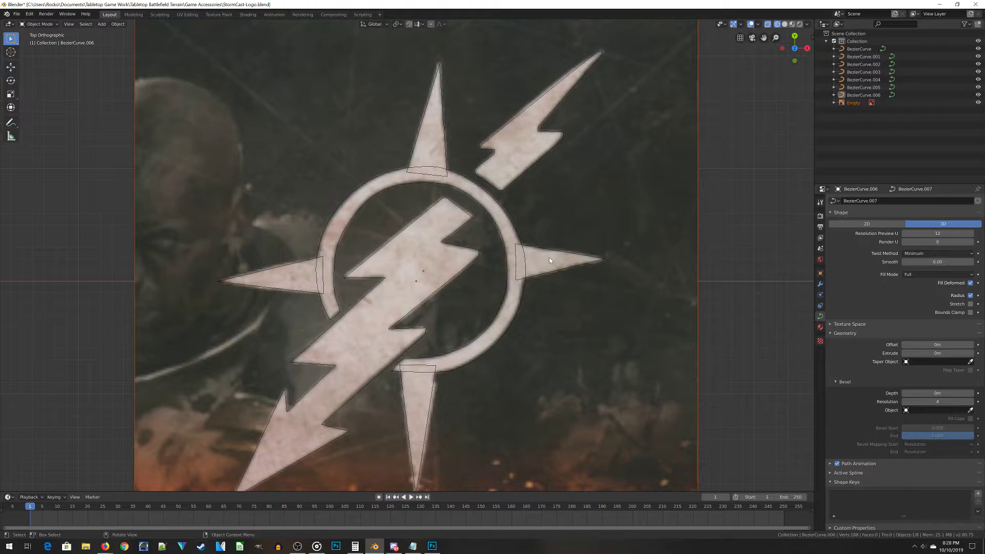
pyautogui.scroll(2, 464, 454)
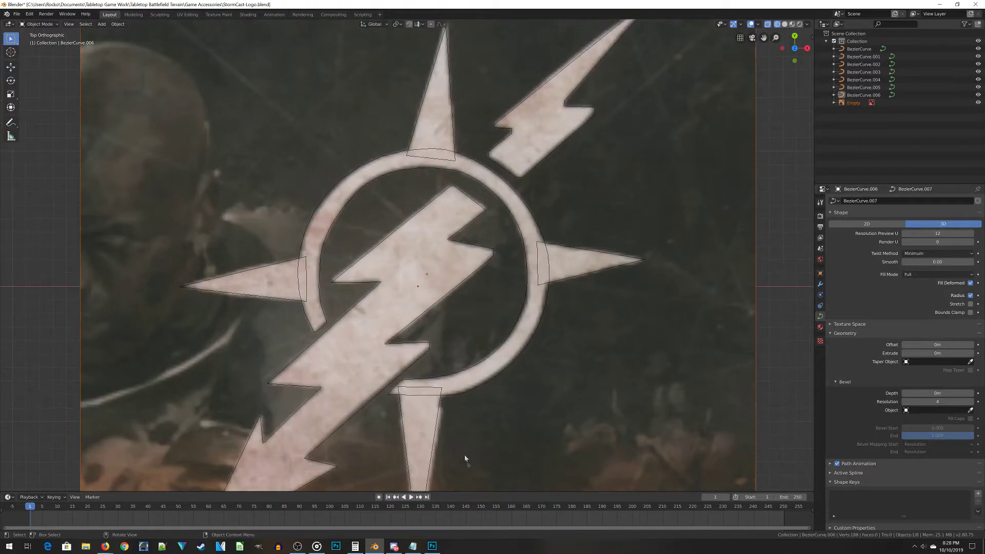
pyautogui.scroll(1, 368, 253)
pyautogui.keyDown('shift'); pyautogui.scroll(3, 371, 226); pyautogui.keyUp('shift')
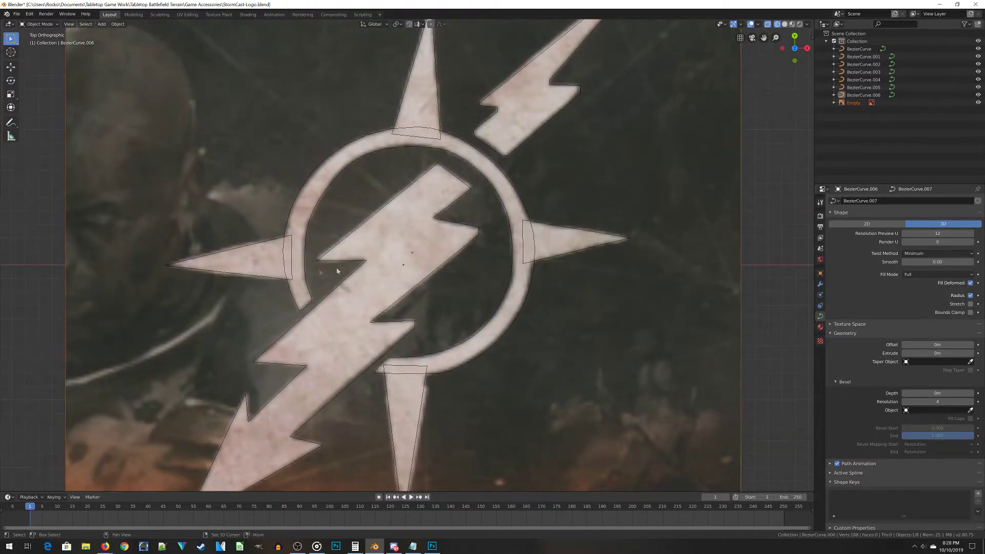
pyautogui.keyDown('shift'); pyautogui.moveTo(414, 145); pyautogui.dragTo(349, 224, button='middle'); pyautogui.keyUp('shift')
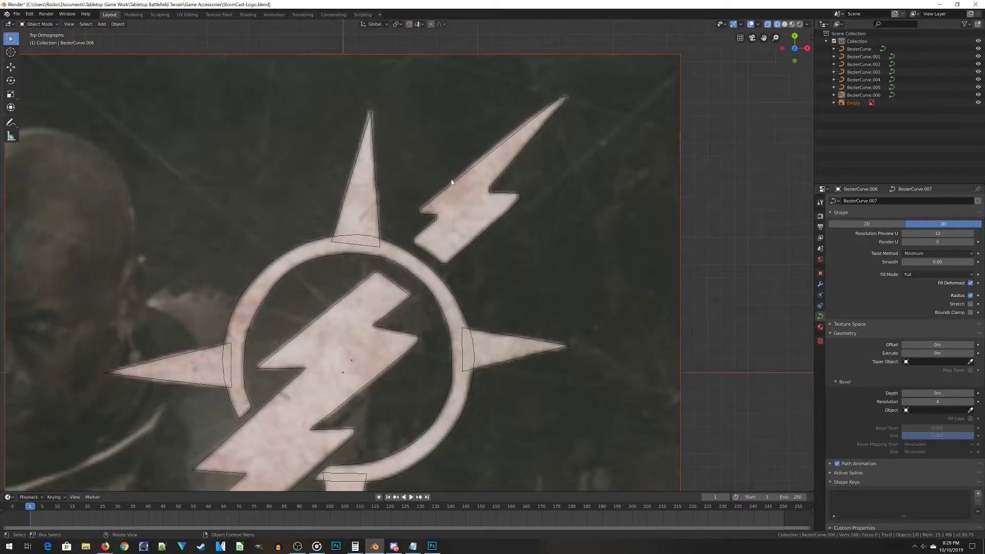
pyautogui.scroll(-1, 468, 268)
pyautogui.keyDown('shift'); pyautogui.scroll(-2, 459, 140); pyautogui.keyUp('shift')
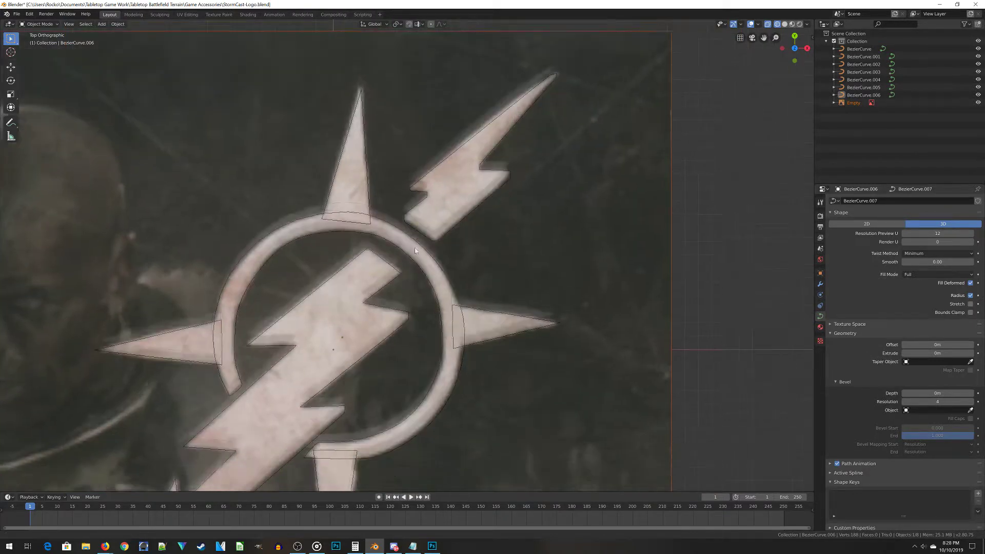
pyautogui.scroll(-1, 366, 208)
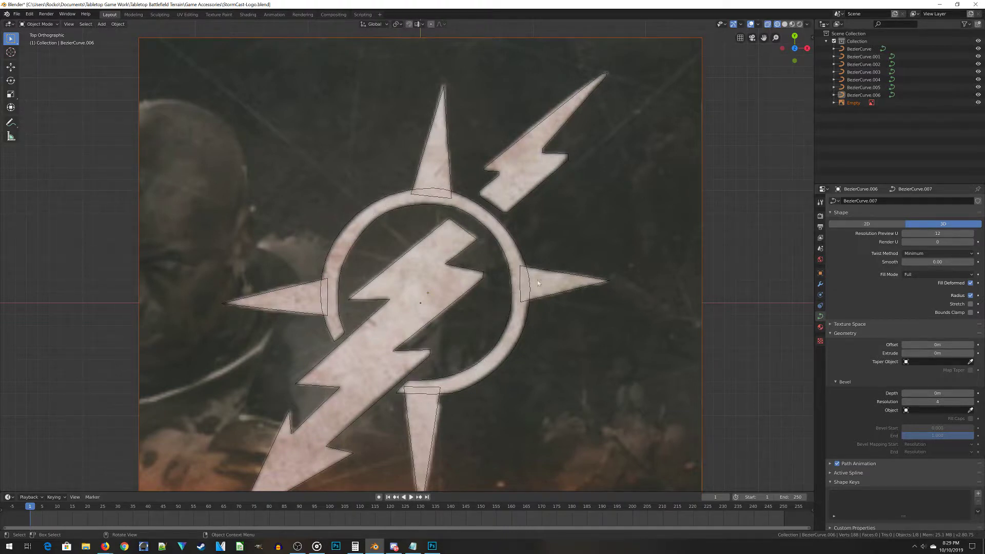
pyautogui.keyDown('shift'); pyautogui.moveTo(430, 439); pyautogui.dragTo(463, 328, button='middle'); pyautogui.keyUp('shift')
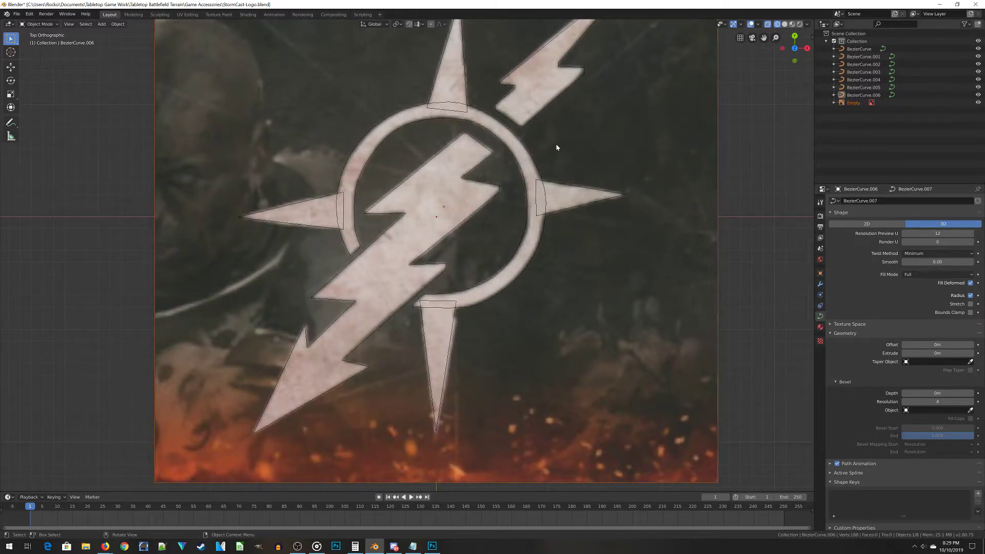
pyautogui.keyDown('shift'); pyautogui.moveTo(557, 148); pyautogui.dragTo(538, 307, button='middle'); pyautogui.keyUp('shift')
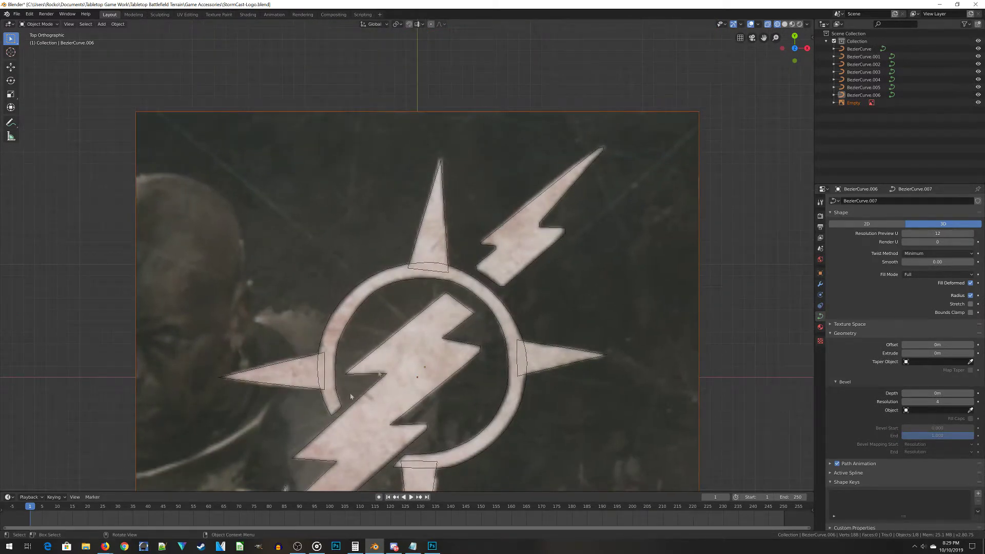
pyautogui.keyDown('shift'); pyautogui.moveTo(437, 330); pyautogui.dragTo(433, 244, button='middle'); pyautogui.keyUp('shift')
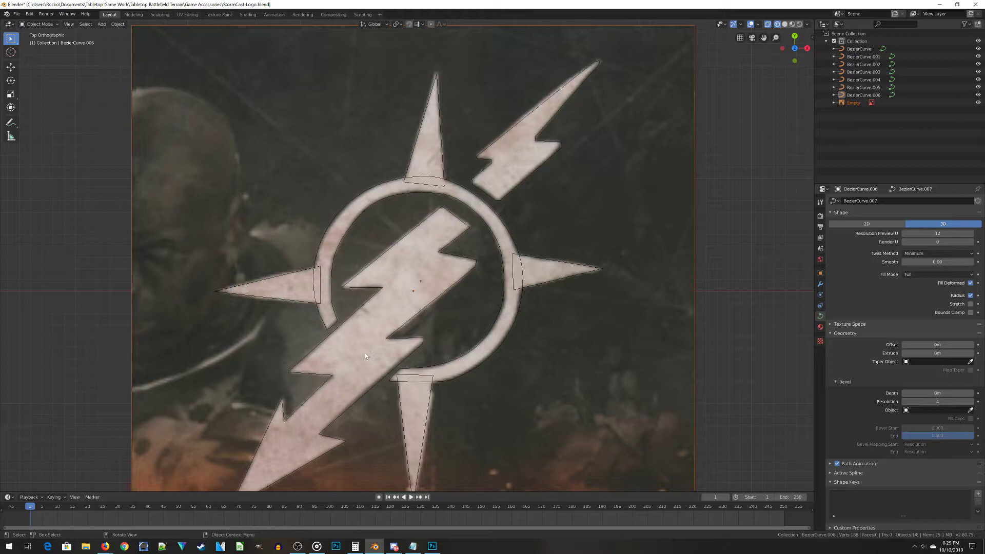
# Step: Convert the ring's Bezier curve into a mesh
pyautogui.click(491, 331)
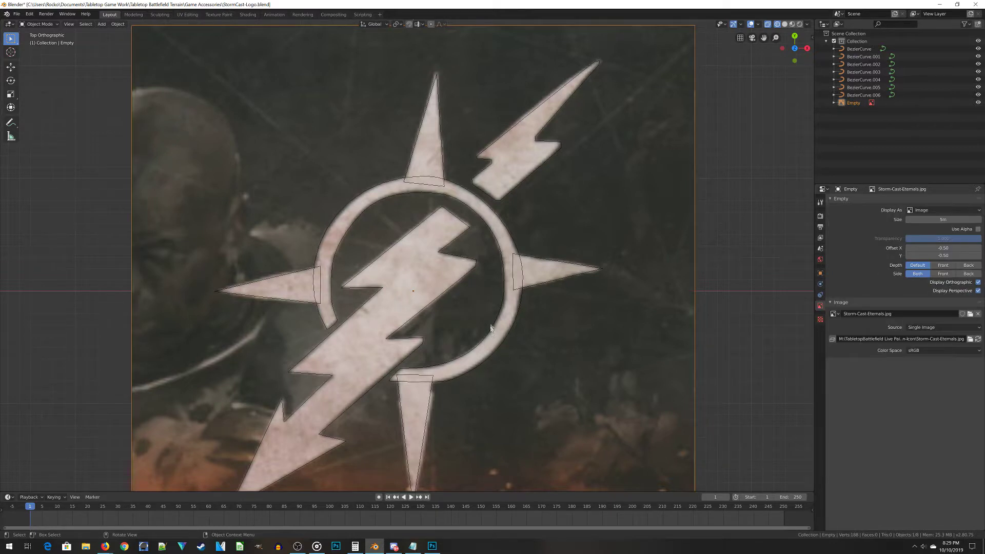
pyautogui.click(492, 329)
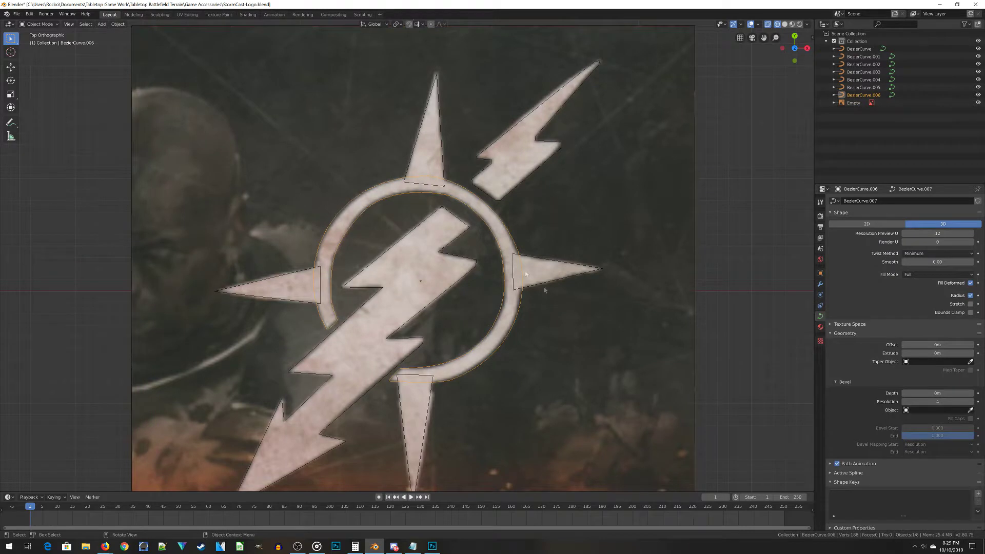
pyautogui.click(115, 25)
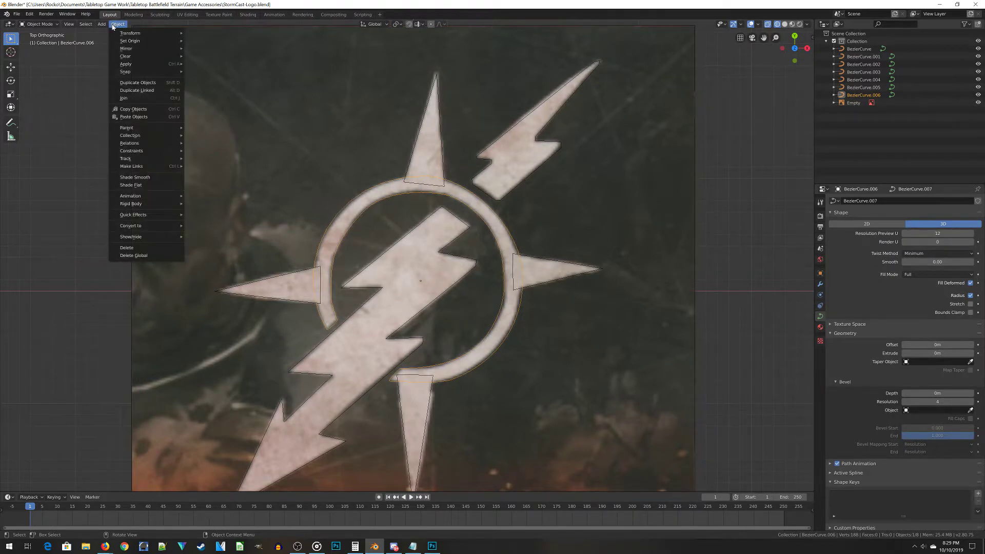
pyautogui.moveTo(156, 228)
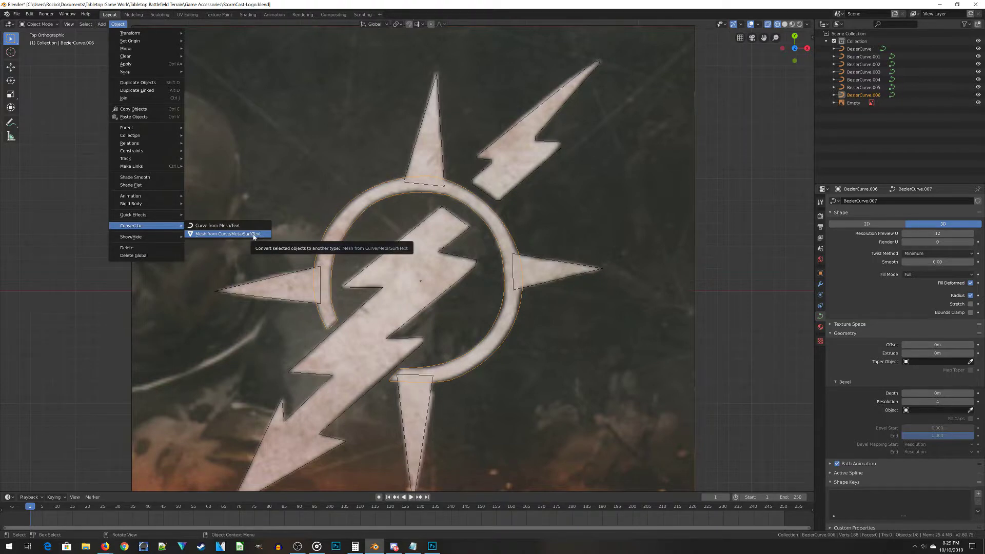
pyautogui.click(253, 234)
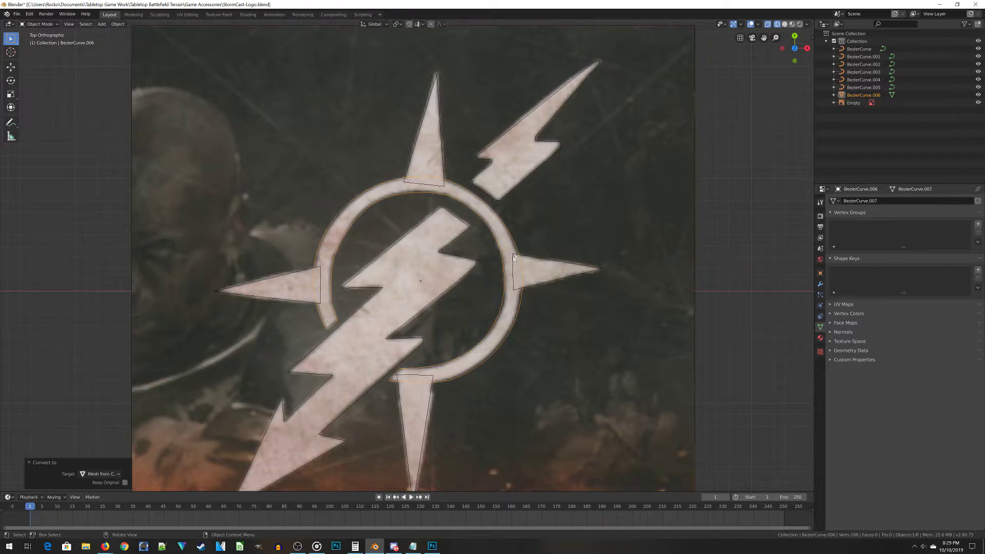
# Step: Enter Edit Mode on the ring mesh and examine its vertices around the whole outline
pyautogui.scroll(2, 504, 298)
pyautogui.press('Tab')
pyautogui.scroll(3, 339, 103)
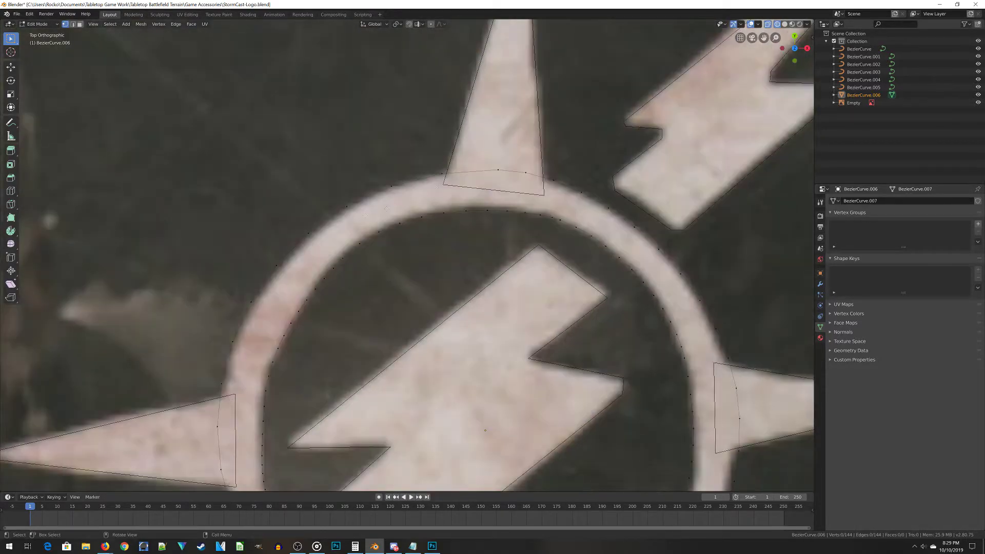
pyautogui.keyDown('shift'); pyautogui.moveTo(387, 207); pyautogui.dragTo(297, 38, button='middle'); pyautogui.keyUp('shift')
pyautogui.keyDown('shift'); pyautogui.moveTo(659, 389); pyautogui.dragTo(632, 158, button='middle'); pyautogui.keyUp('shift')
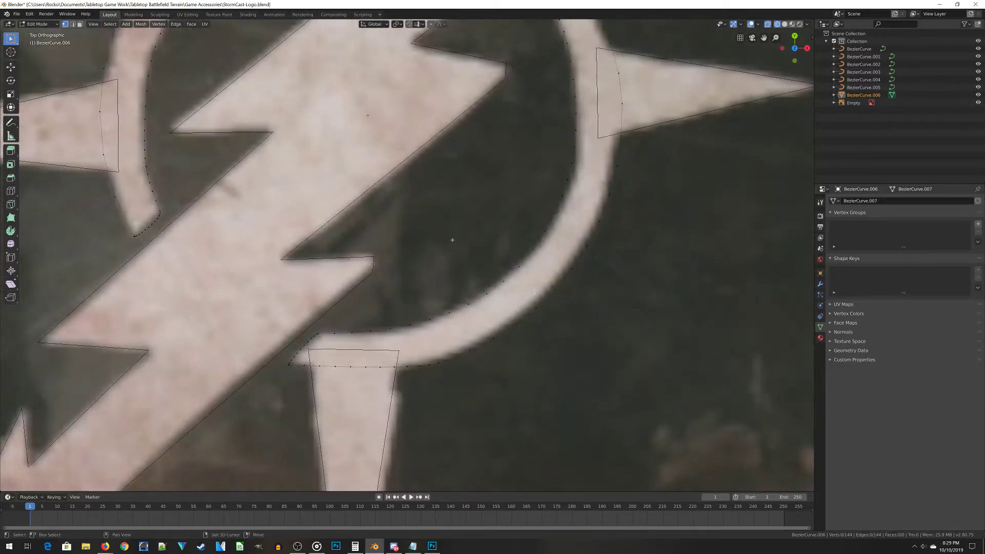
pyautogui.keyDown('shift'); pyautogui.moveTo(462, 70); pyautogui.dragTo(415, 262, button='middle'); pyautogui.keyUp('shift')
pyautogui.scroll(2, 416, 262)
pyautogui.scroll(-4, 643, 300)
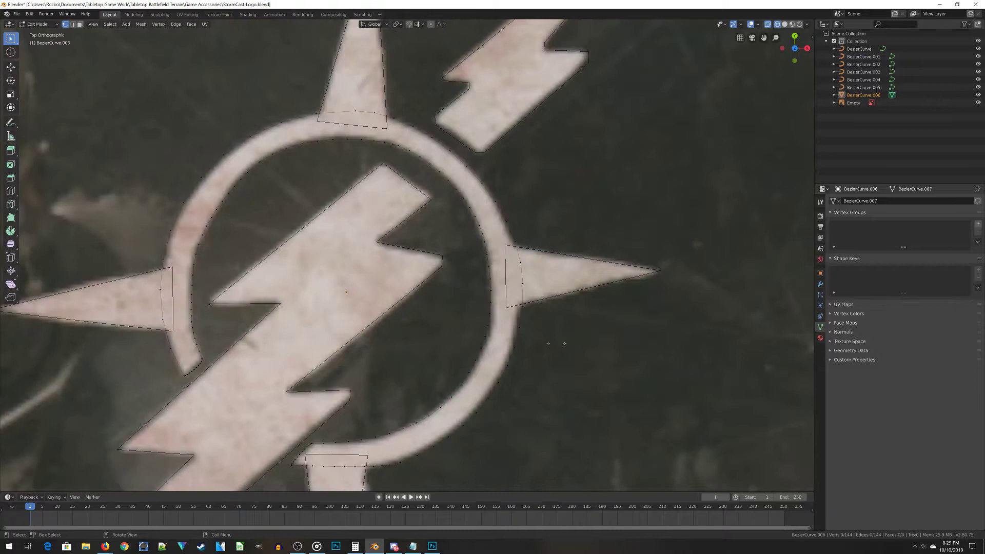
pyautogui.scroll(2, 537, 362)
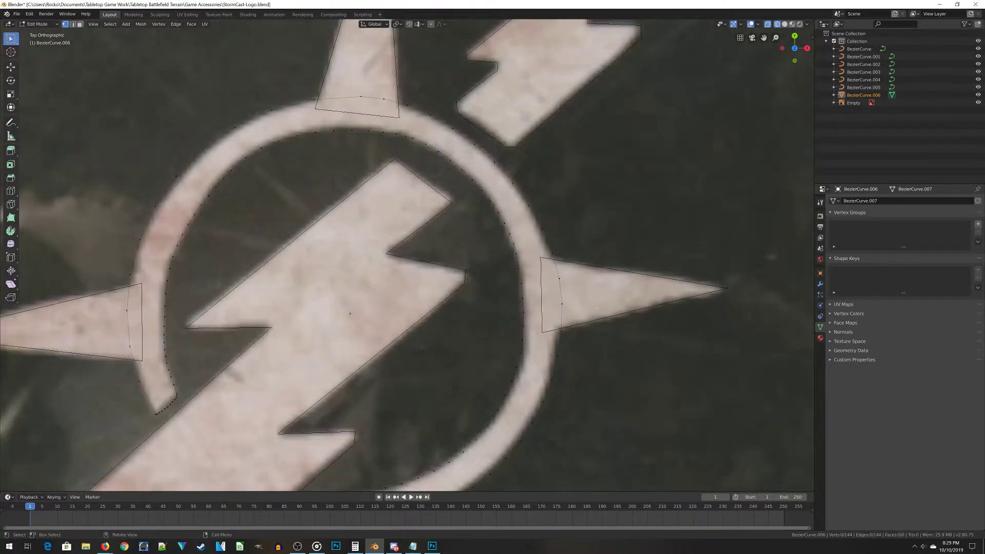
pyautogui.scroll(-3, 529, 303)
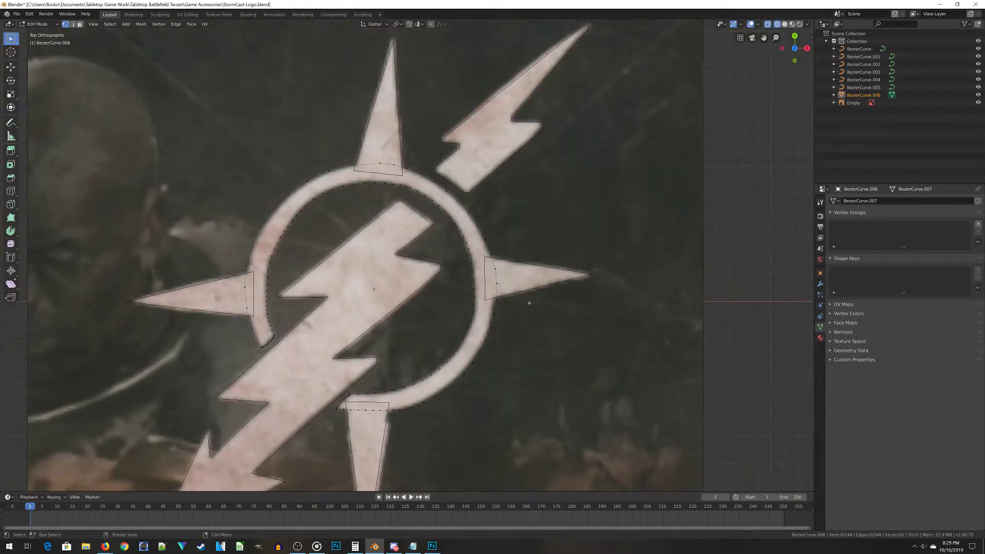
pyautogui.scroll(3, 500, 322)
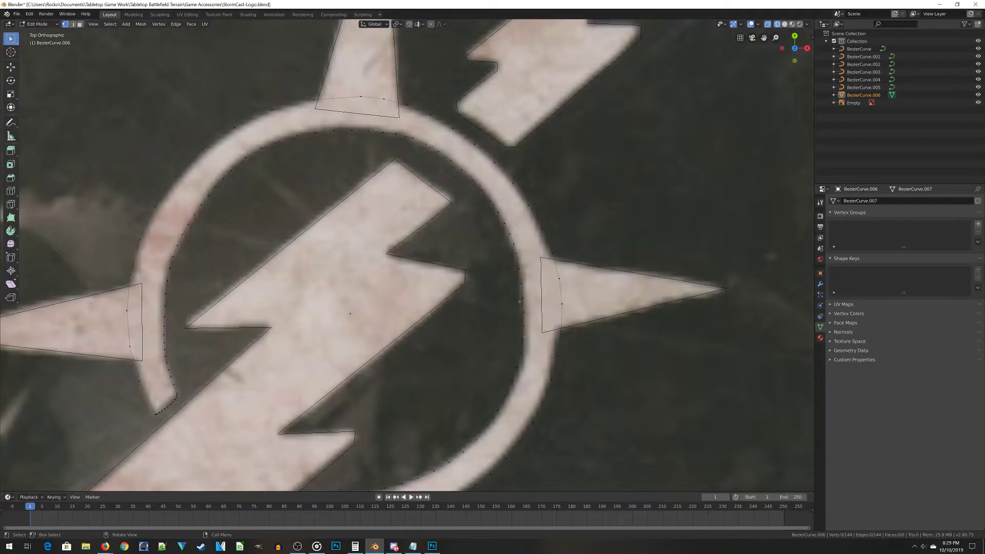
# Step: Fill the ring's entire closed outline with a single face
pyautogui.scroll(-2, 520, 302)
pyautogui.press('a')
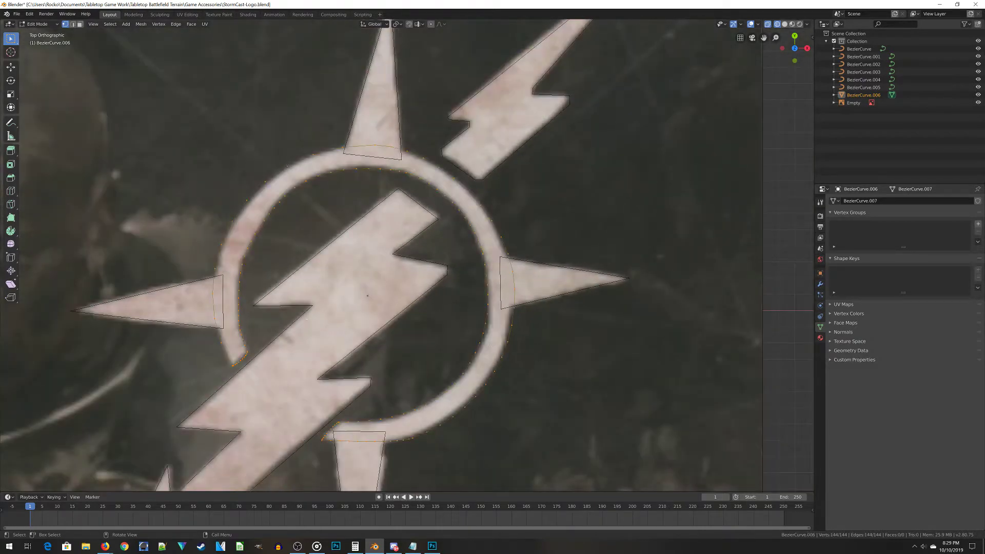
pyautogui.press('f')
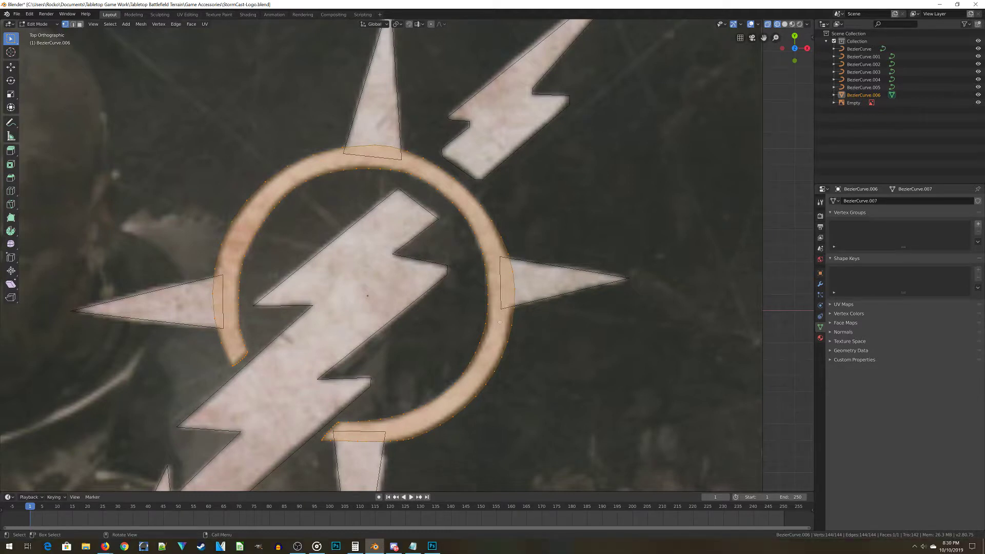
# Step: Extrude the ring's face upward into a thin band, working in the front view
pyautogui.press('KP_1')
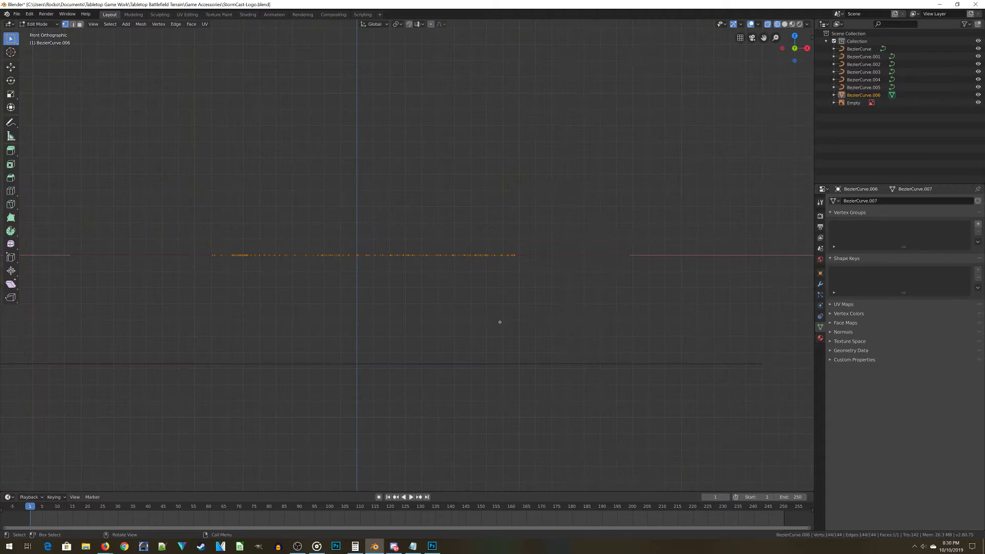
pyautogui.scroll(4, 317, 235)
pyautogui.scroll(-2, 367, 320)
pyautogui.keyDown('shift'); pyautogui.scroll(4, 395, 378); pyautogui.keyUp('shift')
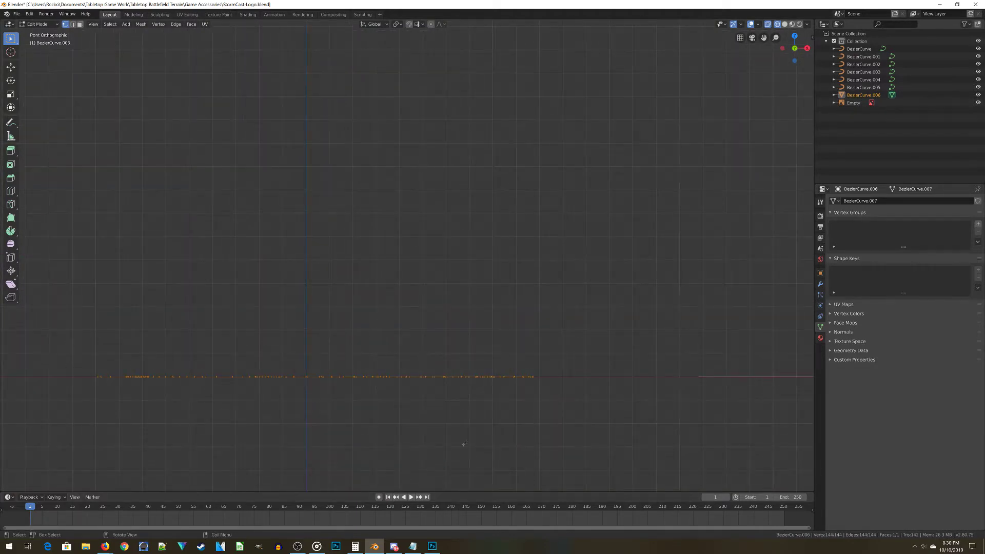
pyautogui.press('e')
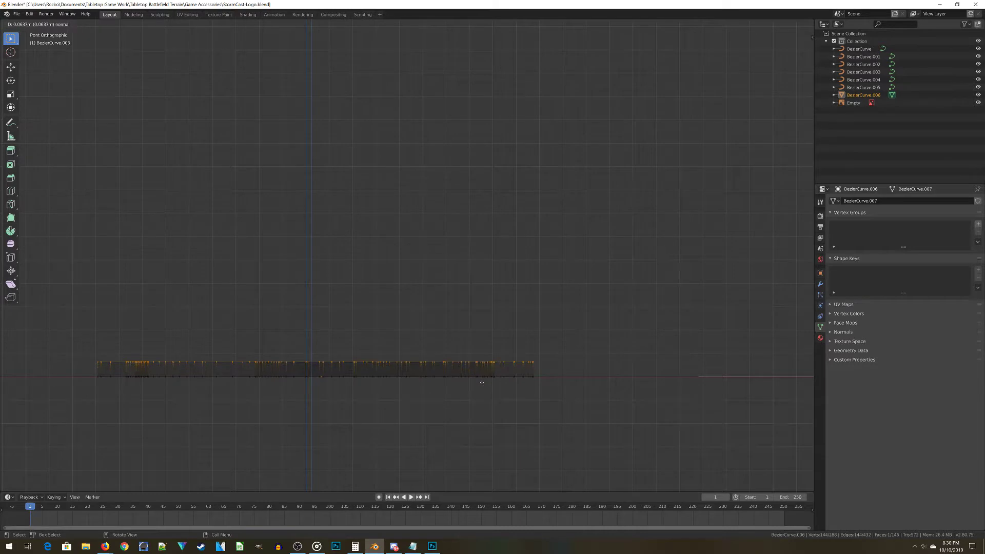
pyautogui.click(183, 386)
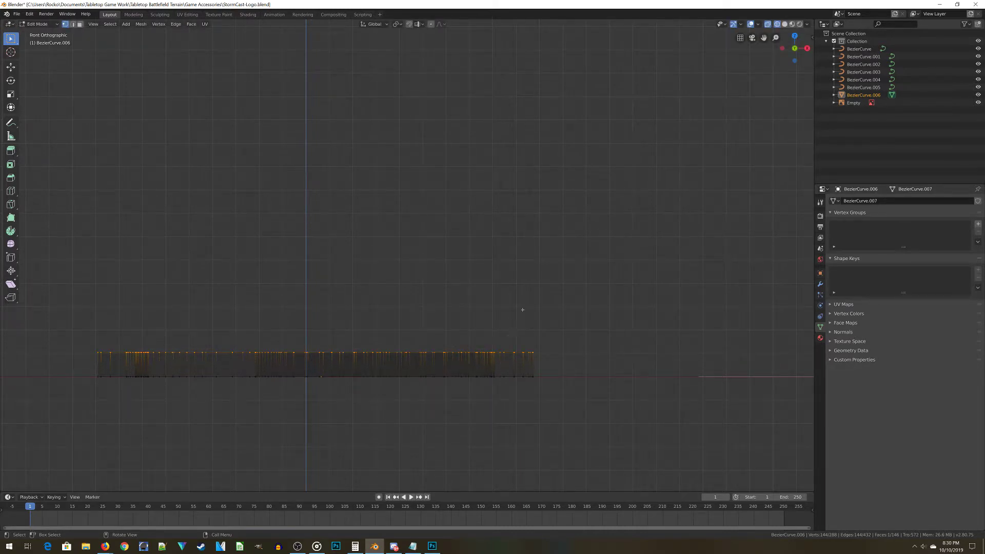
# Step: Raise the ring's extruded top by about 0.39 m along the Z axis
pyautogui.scroll(-1, 525, 337)
pyautogui.scroll(-1, 513, 343)
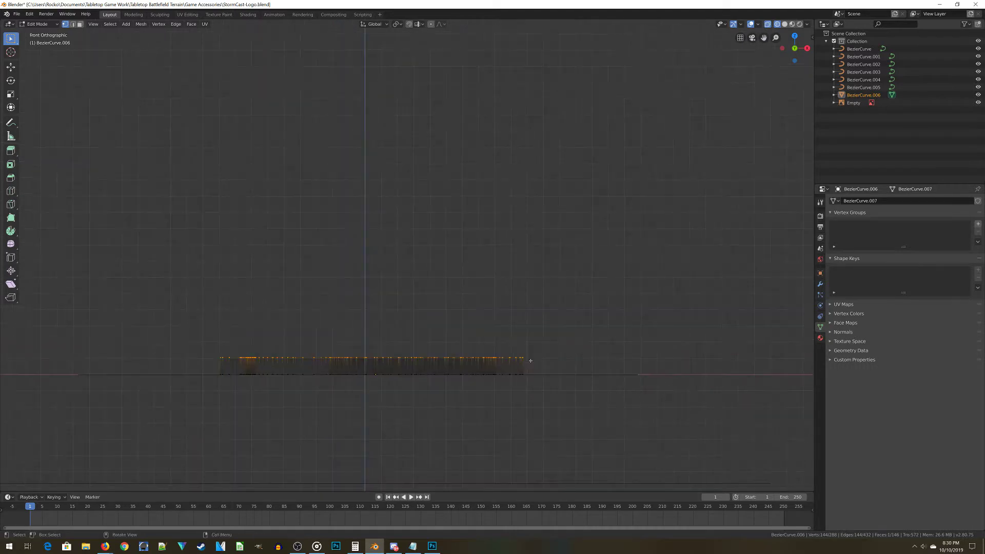
pyautogui.scroll(-2, 530, 371)
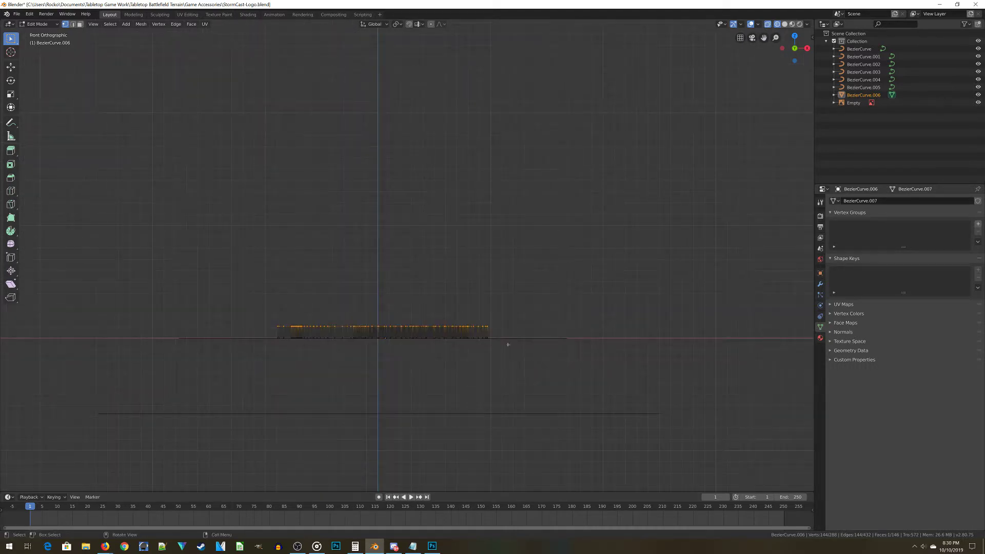
pyautogui.scroll(-1, 510, 354)
pyautogui.scroll(2, 504, 358)
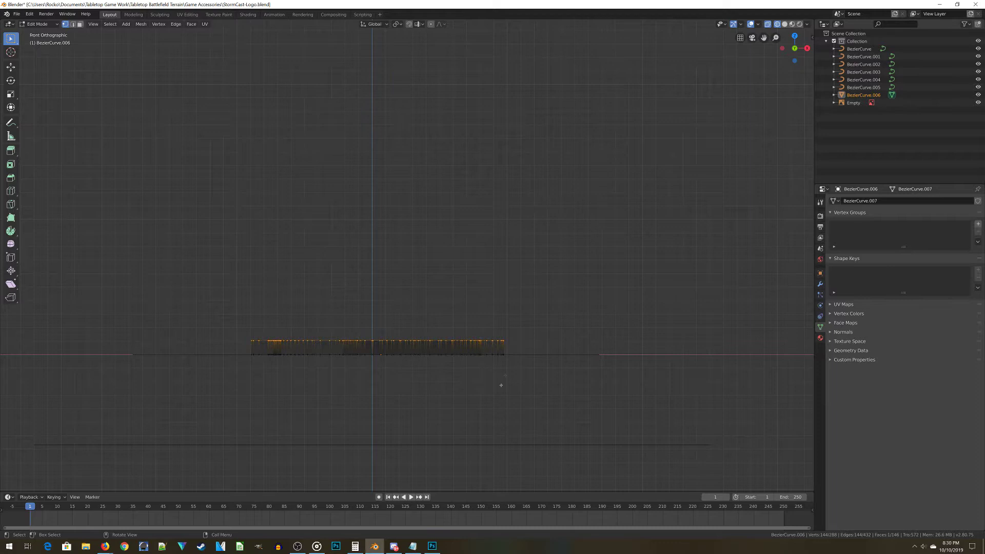
pyautogui.scroll(3, 502, 385)
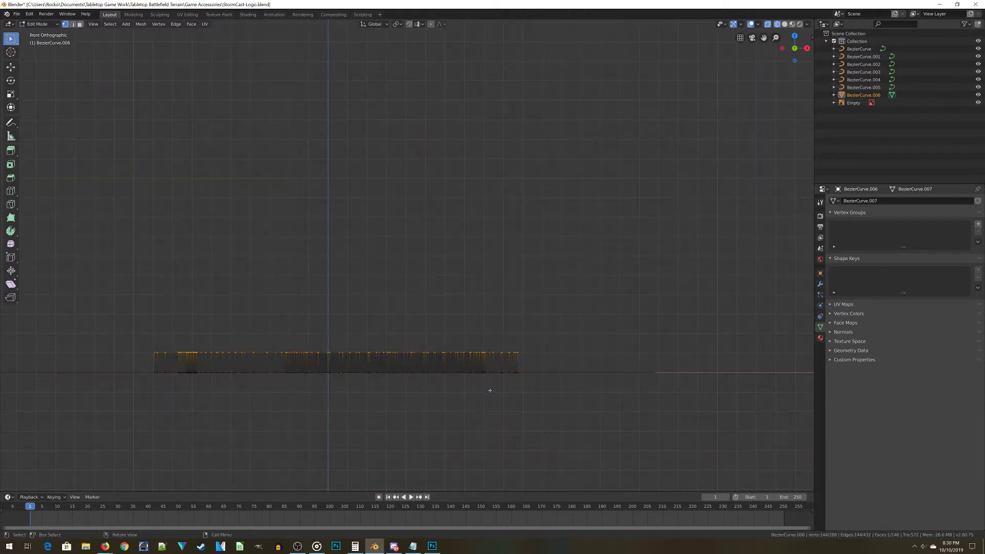
pyautogui.scroll(-2, 487, 391)
pyautogui.scroll(1, 433, 358)
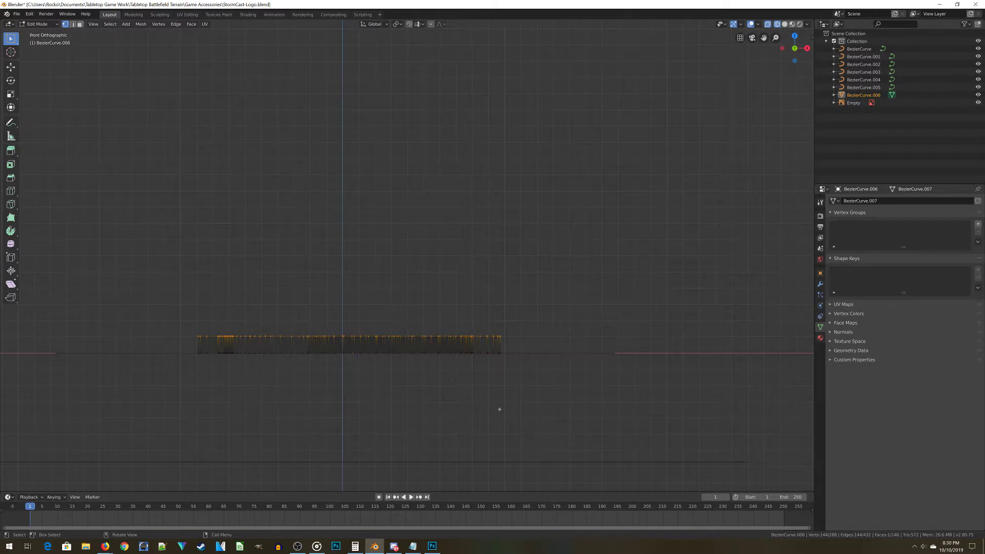
pyautogui.press('g')
pyautogui.press('z')
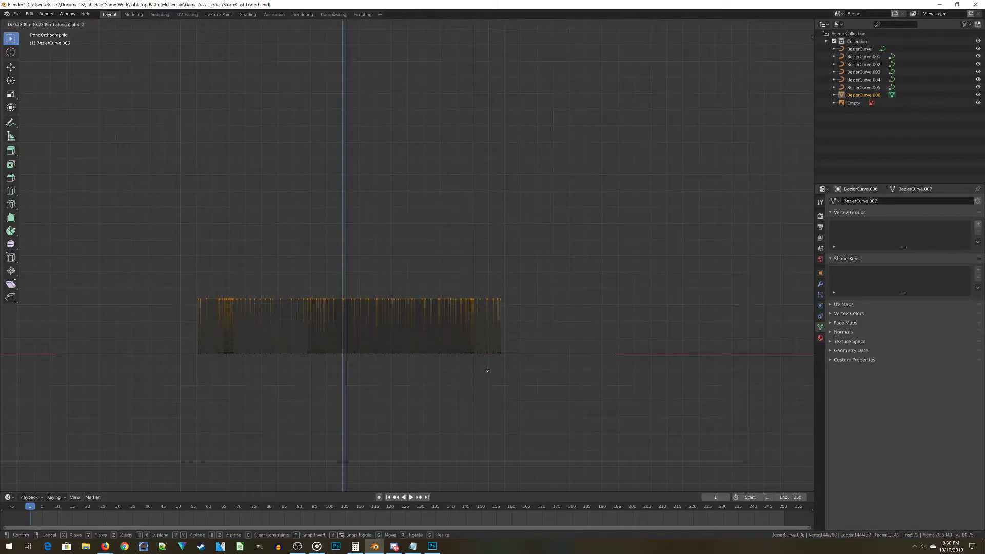
pyautogui.click(470, 346)
# Step: Return to Object Mode and examine the extruded ring over the reference image from above and at an angle
pyautogui.scroll(-2, 466, 345)
pyautogui.scroll(4, 470, 357)
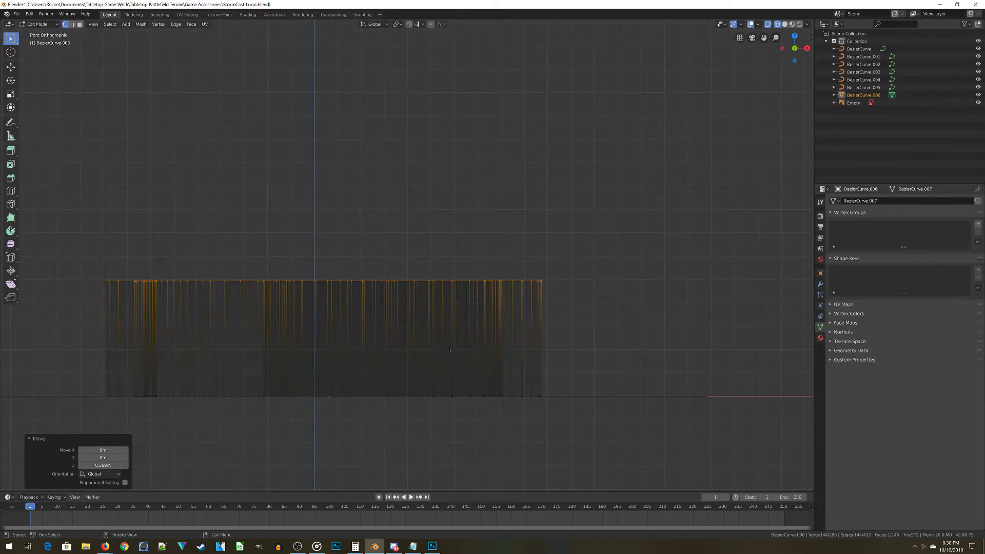
pyautogui.scroll(-2, 401, 326)
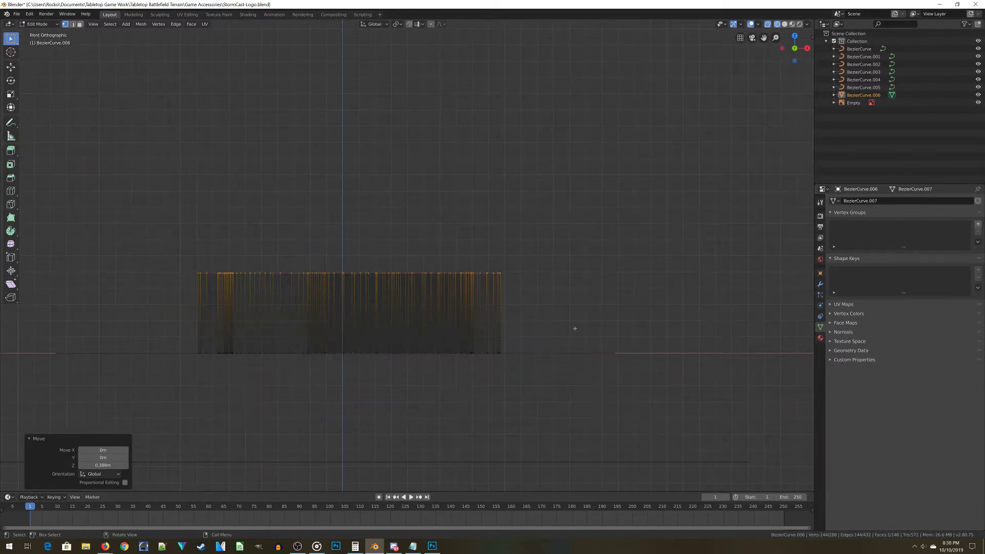
pyautogui.scroll(-1, 456, 289)
pyautogui.scroll(1, 406, 254)
pyautogui.press('Tab')
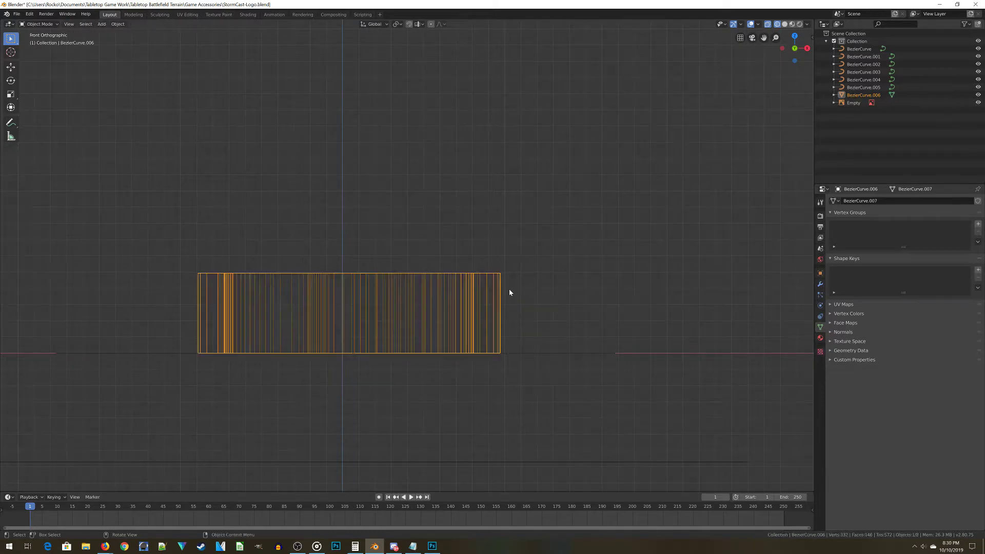
pyautogui.press('KP_7')
pyautogui.scroll(3, 509, 292)
pyautogui.scroll(-3, 478, 352)
pyautogui.scroll(2, 481, 336)
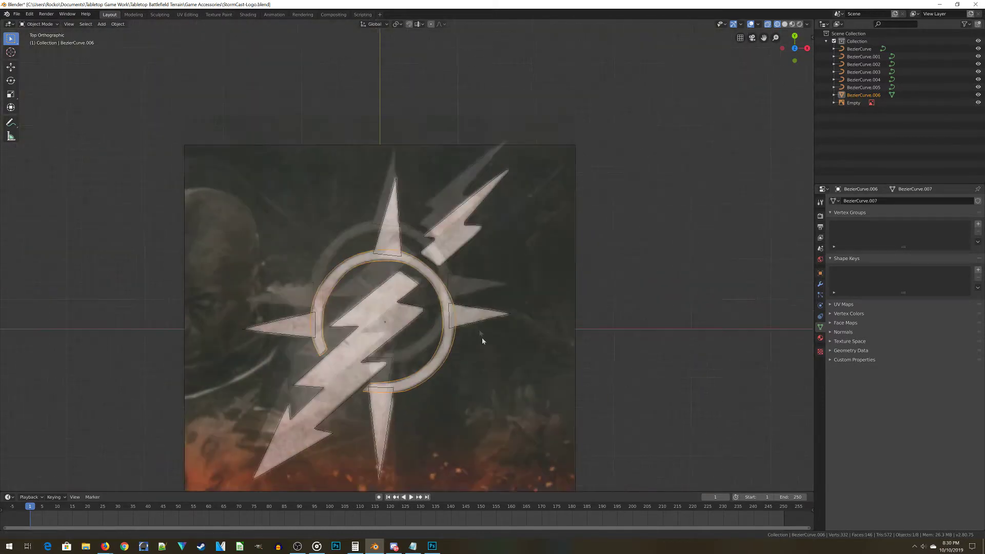
pyautogui.scroll(-2, 462, 426)
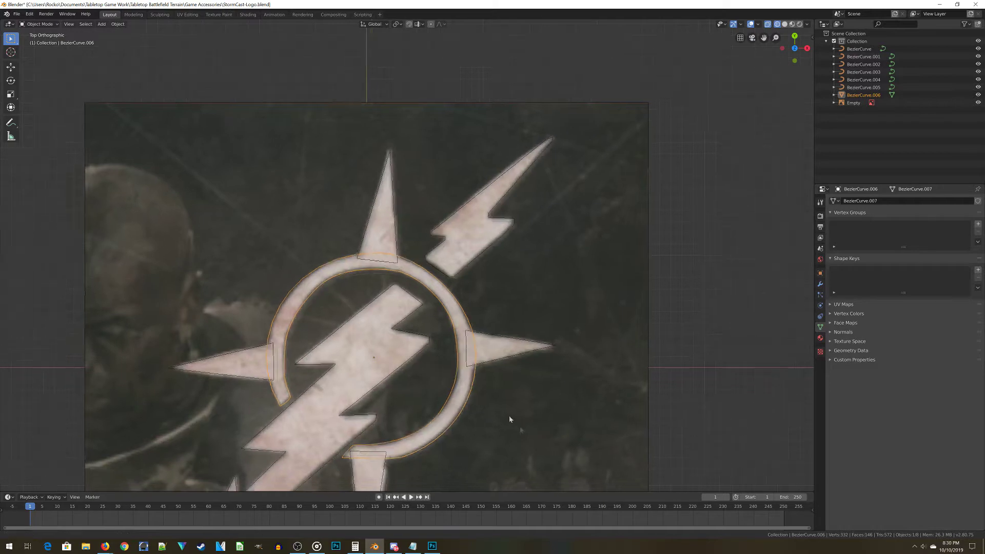
pyautogui.moveTo(467, 430); pyautogui.dragTo(450, 418, button='middle')
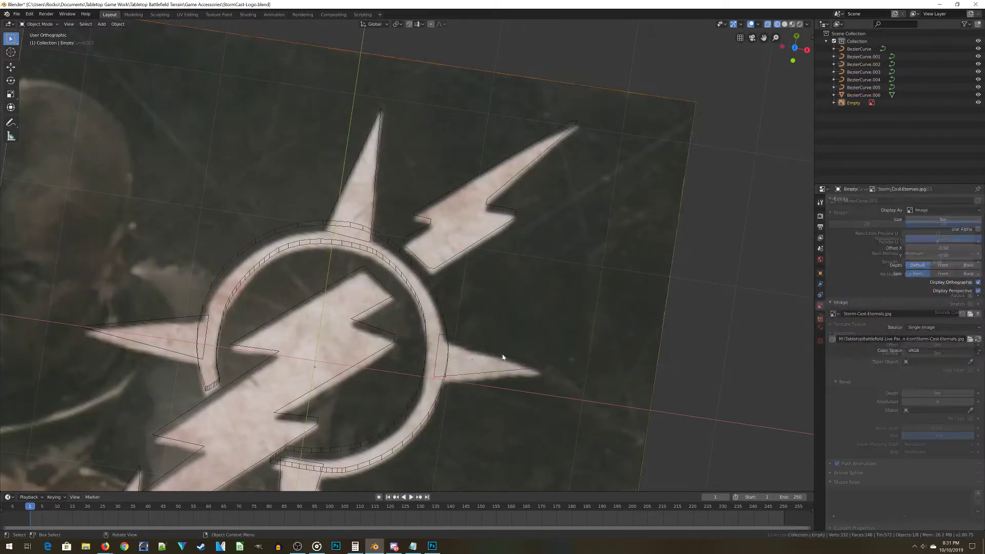
# Step: Convert the right spike's curve into a mesh and extrude its filled face upward in the front view
pyautogui.click(117, 24)
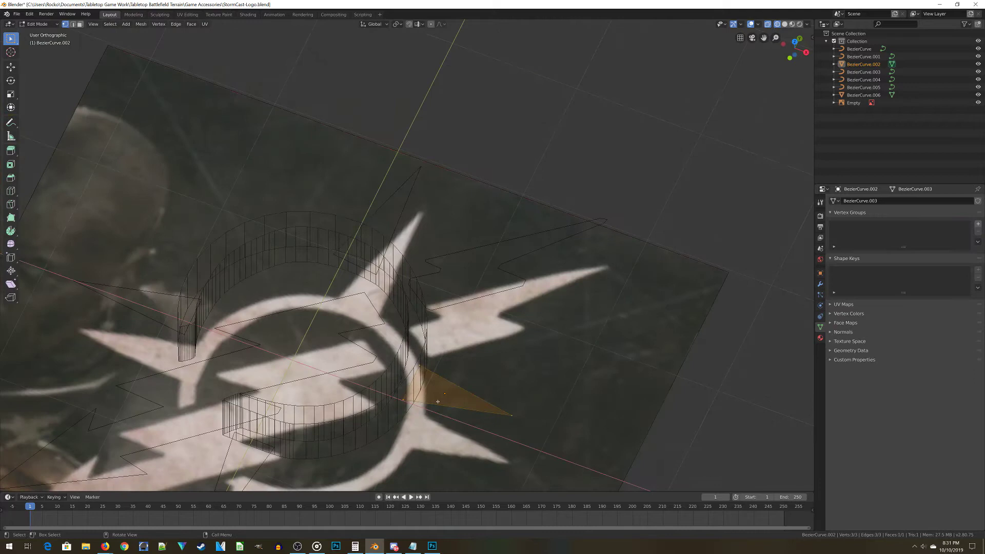
pyautogui.press('KP_1')
pyautogui.press('e')
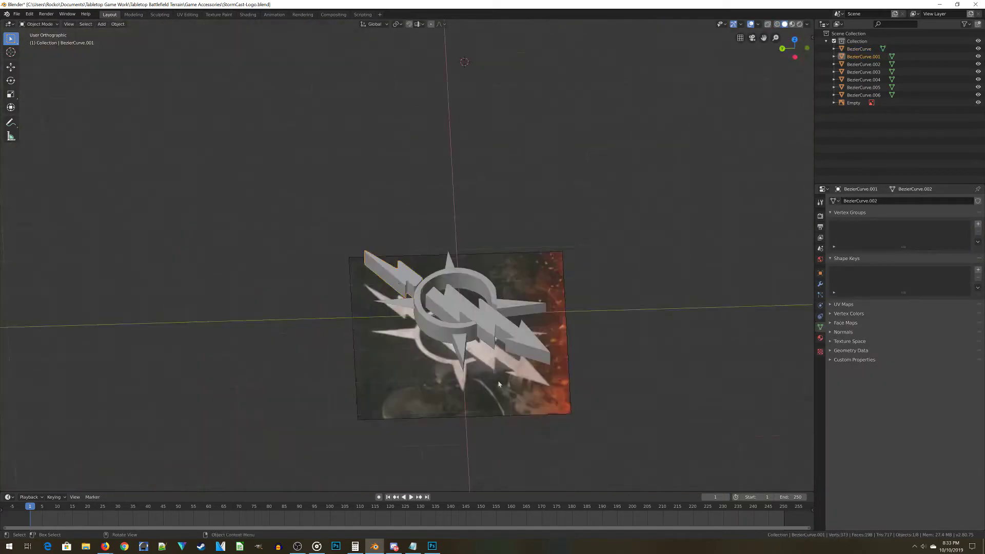
# Step: Extrude the still-flat spike above the ring so it has thickness like the other pieces, and return to Object Mode
pyautogui.moveTo(328, 421); pyautogui.dragTo(354, 358, button='middle')
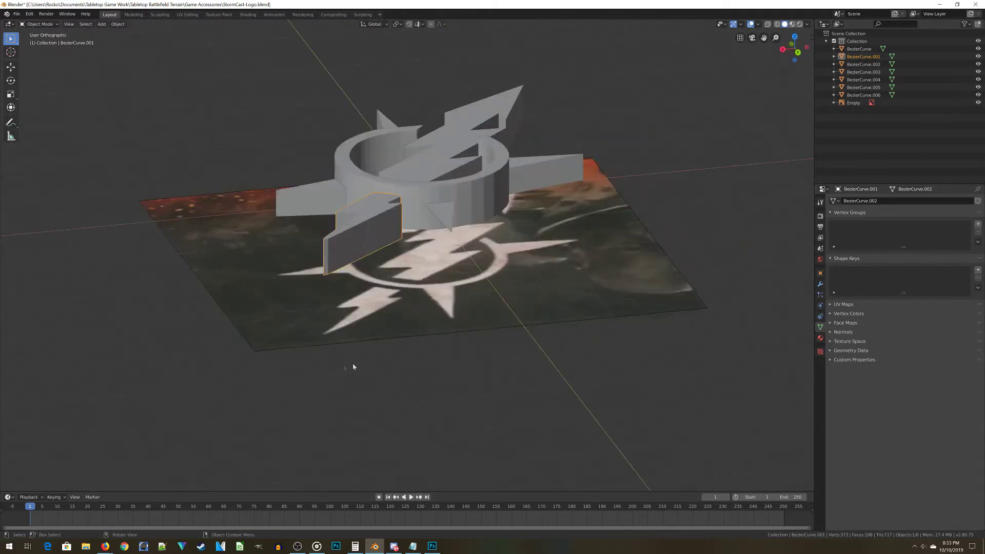
pyautogui.scroll(3, 474, 263)
pyautogui.moveTo(474, 264); pyautogui.dragTo(498, 179, button='middle')
pyautogui.click(439, 266)
pyautogui.moveTo(439, 266); pyautogui.dragTo(309, 290, button='middle')
pyautogui.press('Tab')
pyautogui.press('Tab')
pyautogui.scroll(-4, 309, 290)
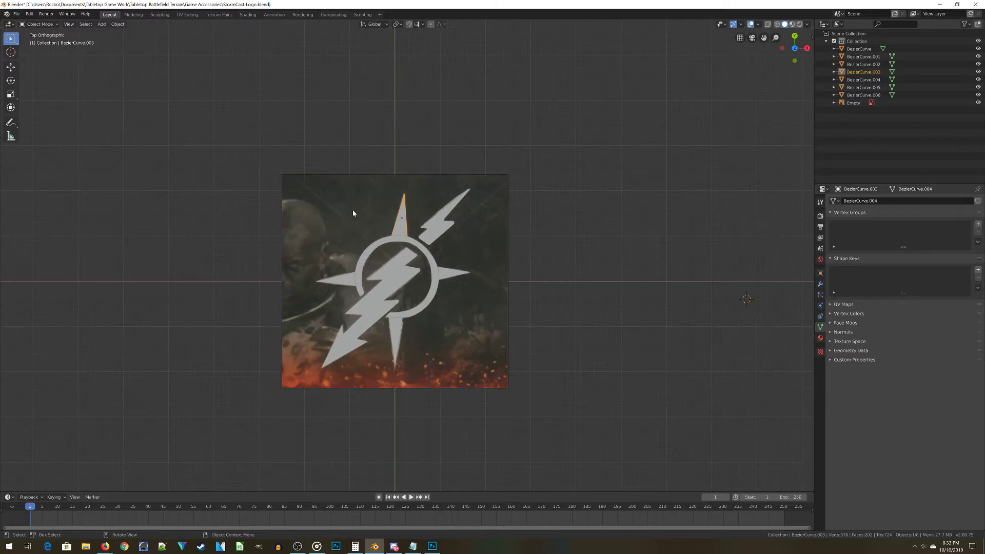
# Step: Save the file StormCast-Logo.blend
pyautogui.hotkey('ctrl', 's')
pyautogui.scroll(3, 353, 209)
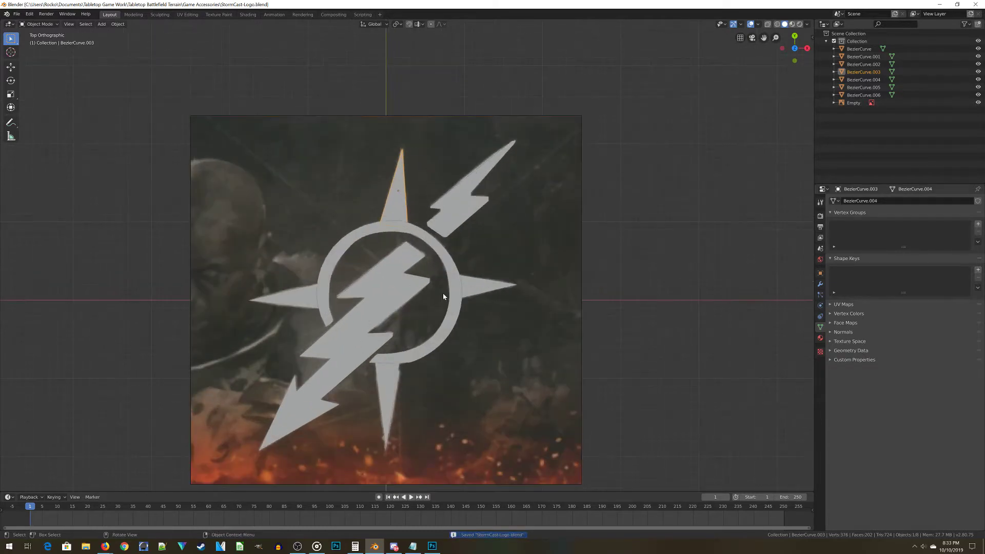
pyautogui.scroll(-3, 443, 296)
# Step: Add a cylinder mesh beside the symbol with 256 vertices and a radius of 12.7 m
pyautogui.click(468, 333)
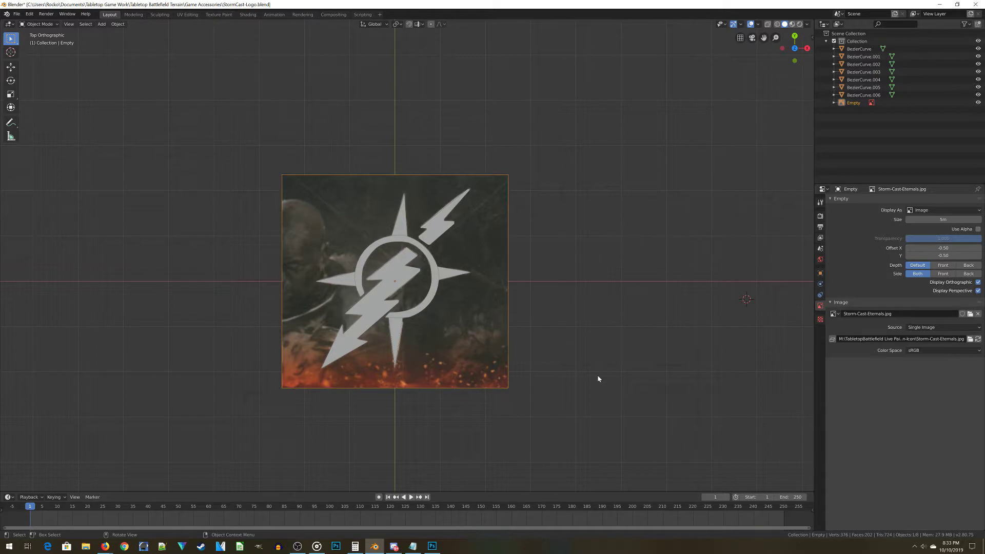
pyautogui.hotkey('shift', 'a')
pyautogui.moveTo(636, 363)
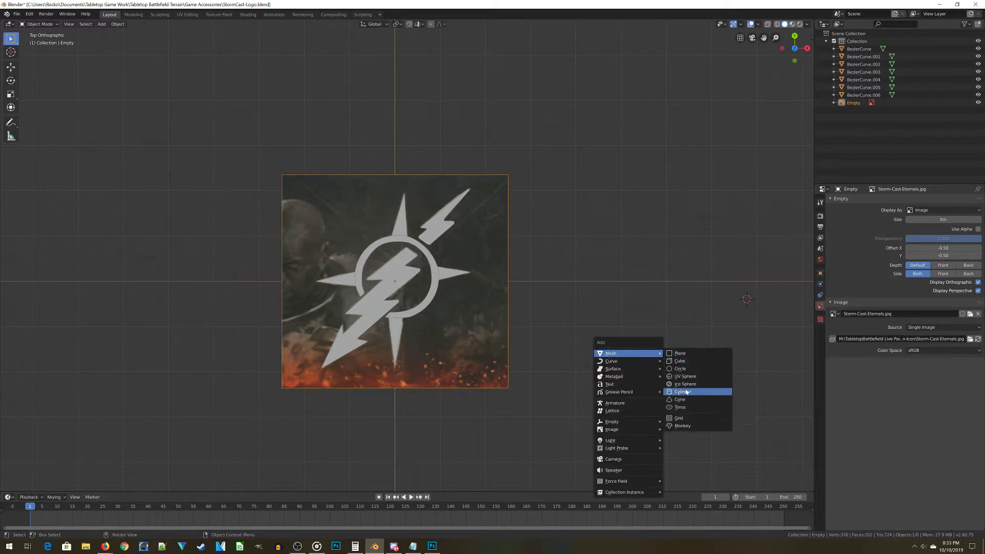
pyautogui.click(685, 391)
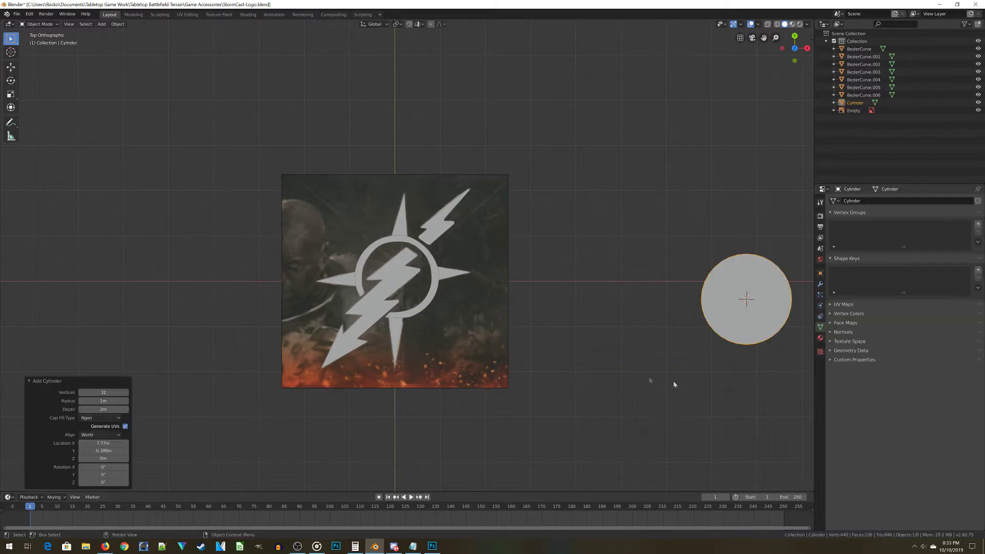
pyautogui.click(104, 393)
pyautogui.write('2')
pyautogui.click(85, 401)
pyautogui.click(87, 401)
pyautogui.write('1')
# Step: Set the new cylinder's depth to 3 m and frame it in the front view
pyautogui.click(100, 409)
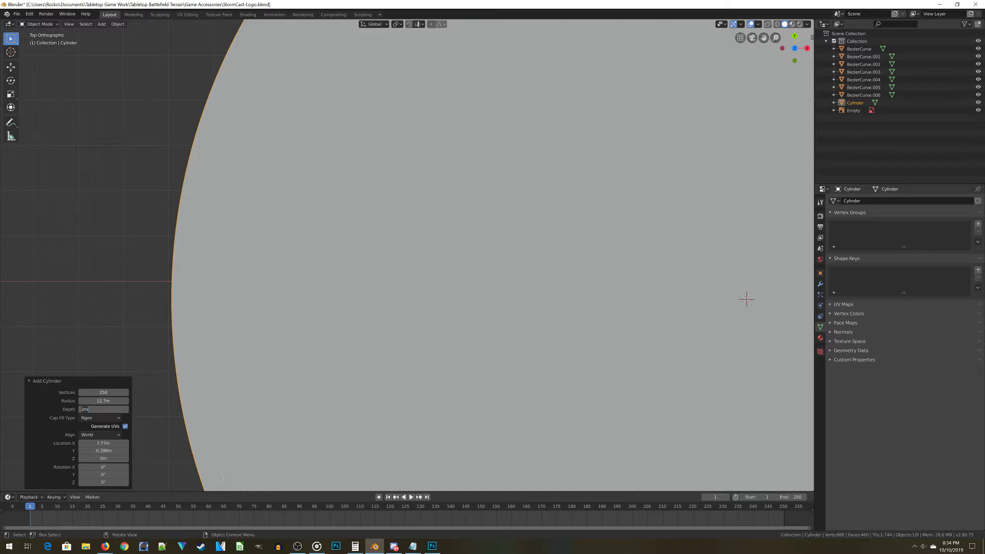
pyautogui.write('3')
pyautogui.press('KP_Decimal')
pyautogui.press('KP_1')
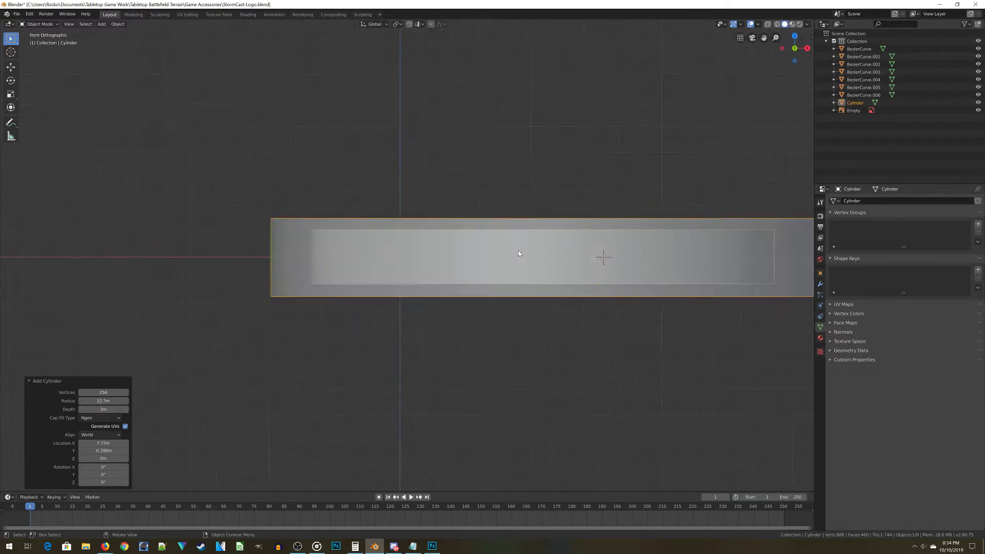
# Step: Show the scene in wireframe shading to compare the symbol's size and position with the cylinder
pyautogui.moveTo(518, 253); pyautogui.dragTo(561, 196, button='middle')
pyautogui.press('z')
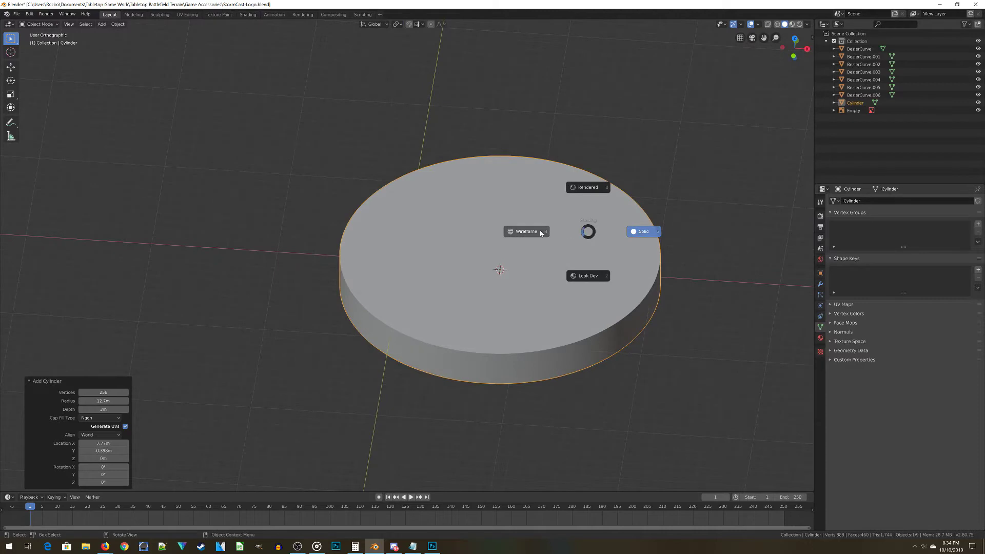
pyautogui.click(538, 229)
pyautogui.scroll(-2, 402, 264)
pyautogui.scroll(4, 385, 287)
pyautogui.scroll(1, 384, 288)
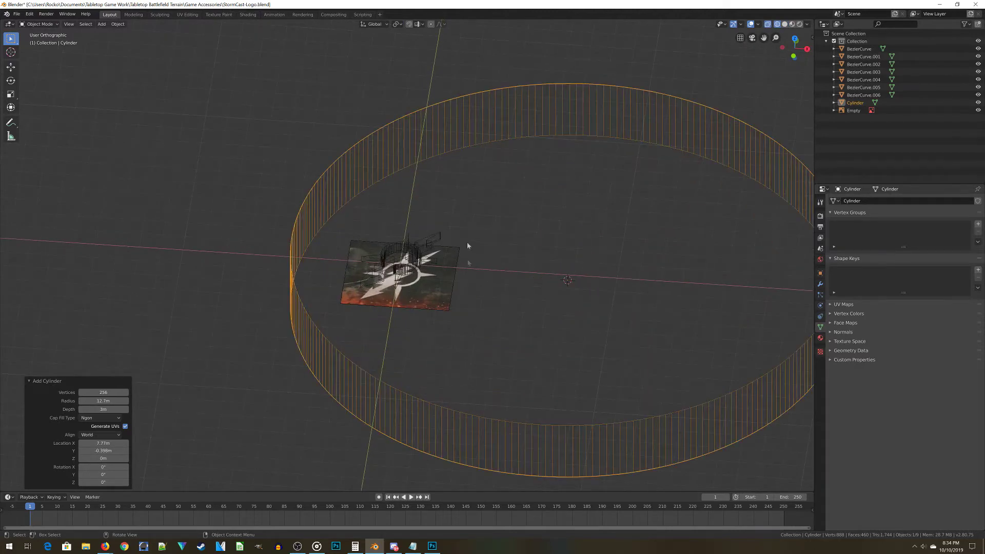
pyautogui.scroll(-2, 464, 244)
pyautogui.scroll(6, 421, 220)
pyautogui.scroll(-6, 405, 221)
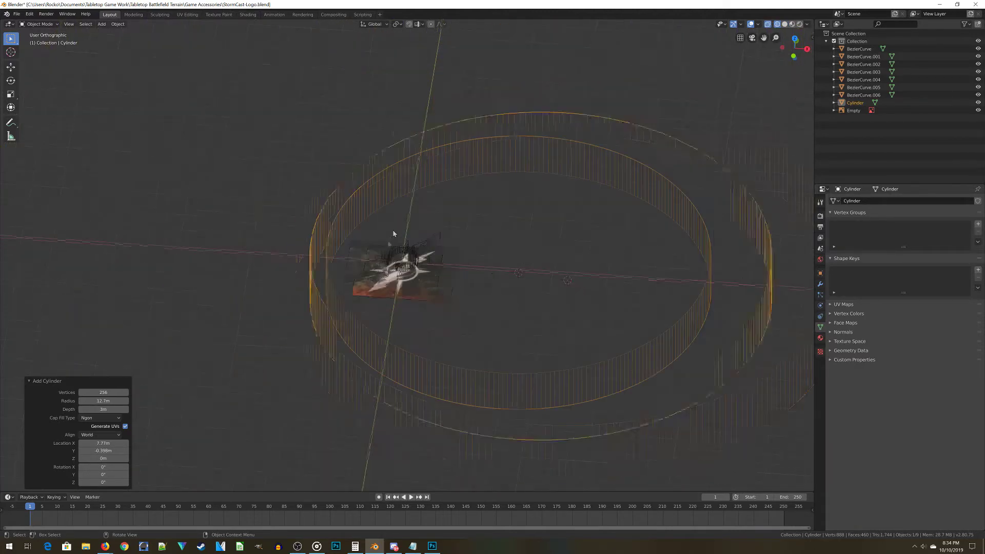
pyautogui.scroll(1, 474, 292)
pyautogui.scroll(1, 615, 308)
pyautogui.scroll(-2, 488, 205)
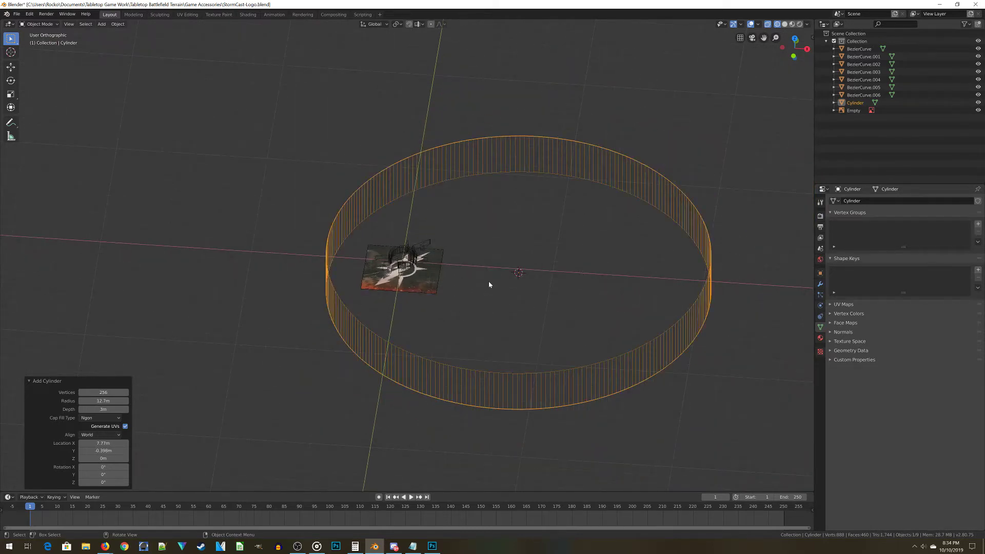
# Step: Center the cylinder on the world origin by setting its X and Y location to 0 m
pyautogui.press('n')
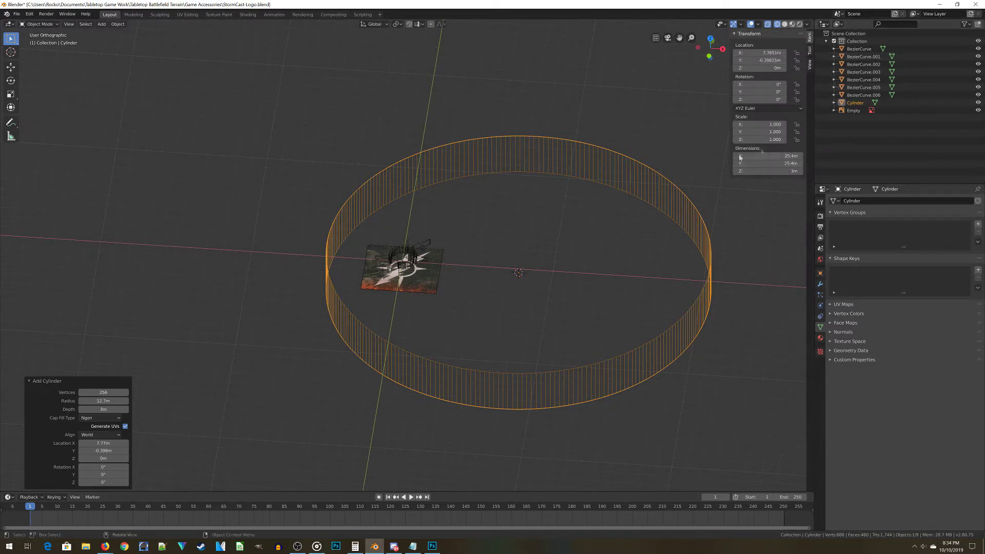
pyautogui.doubleClick(766, 53)
pyautogui.press('Escape')
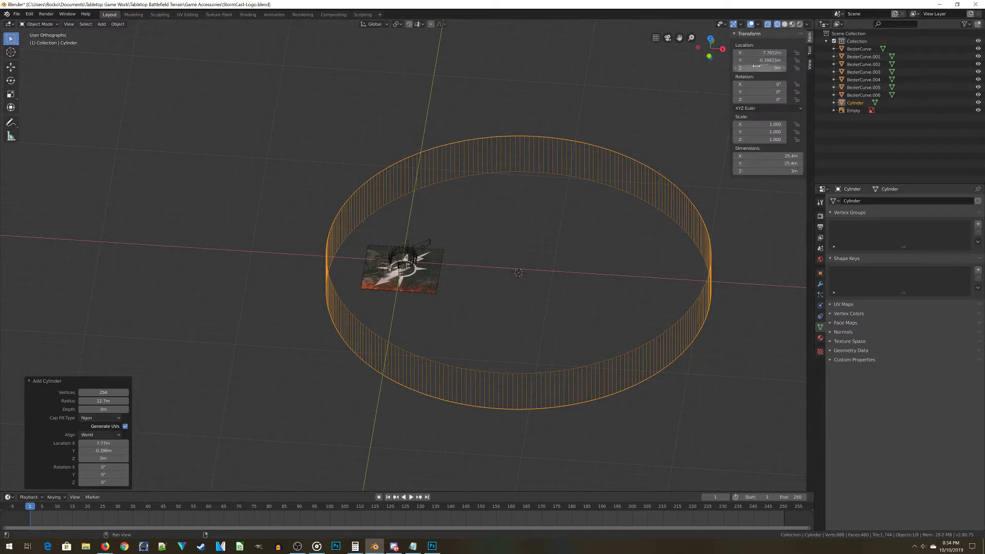
pyautogui.doubleClick(766, 53)
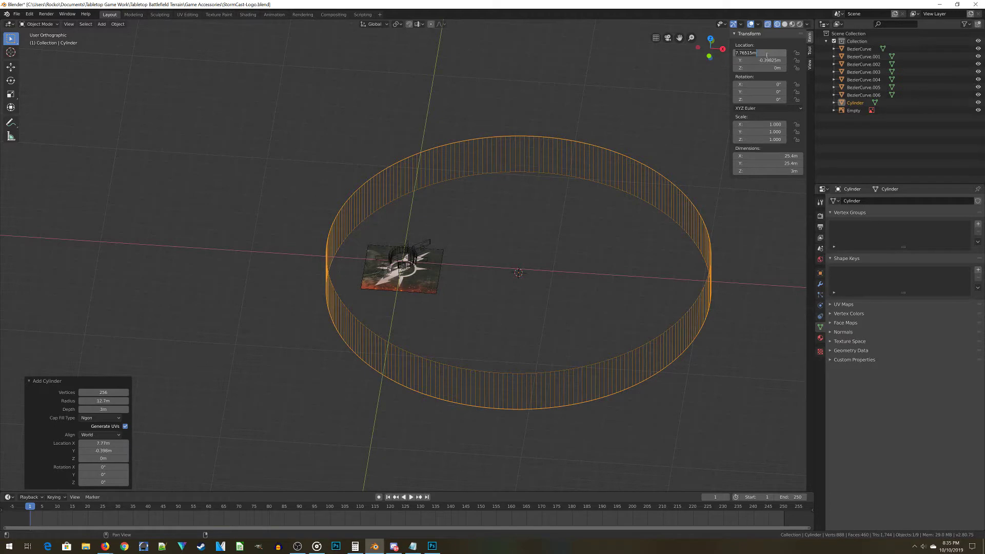
pyautogui.write('0')
pyautogui.press('Return')
pyautogui.press('BackSpace')
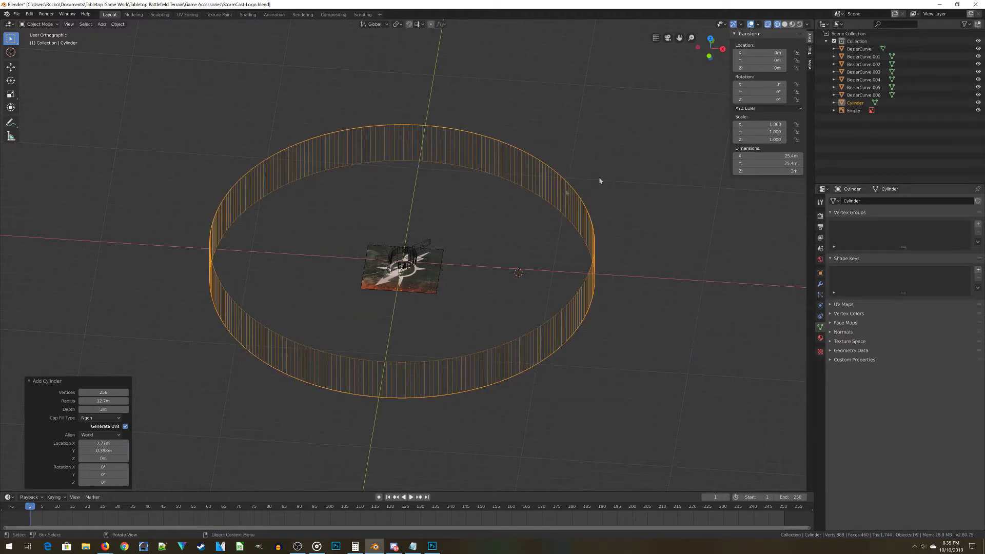
# Step: Examine how the symbol pieces sit inside the cylinder, in top view and at an angle, using solid and wireframe shading
pyautogui.click(415, 255)
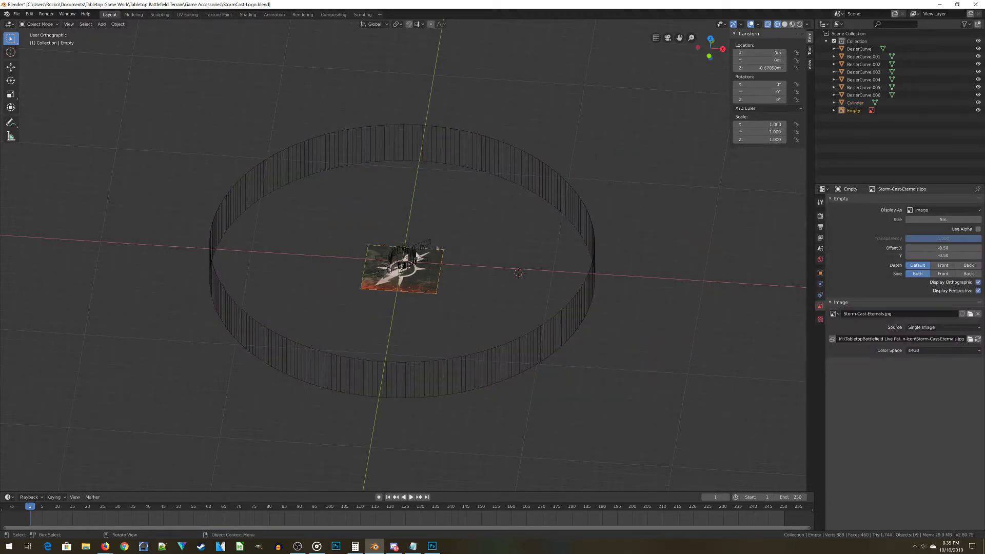
pyautogui.click(425, 247)
pyautogui.scroll(5, 421, 272)
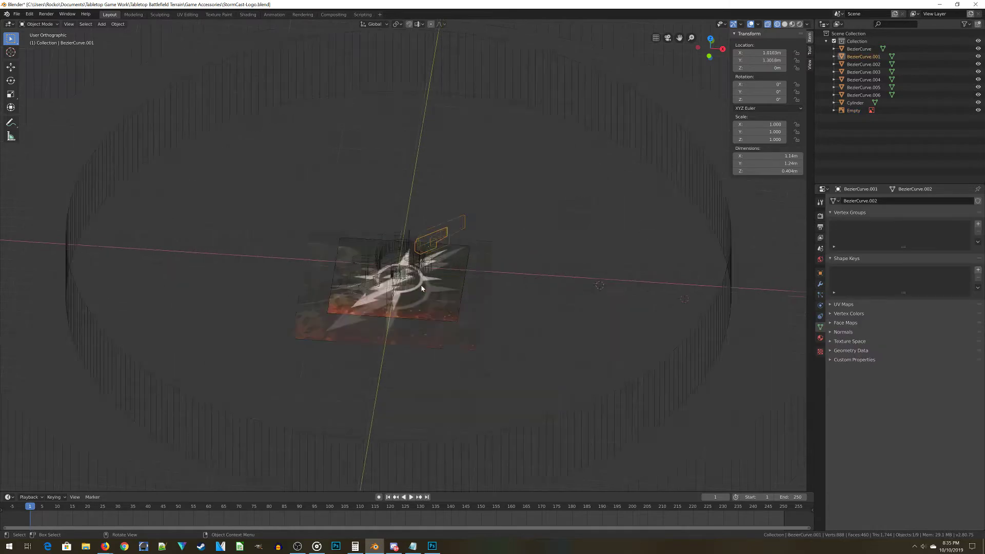
pyautogui.press('KP_7')
pyautogui.scroll(5, 421, 287)
pyautogui.scroll(-7, 419, 288)
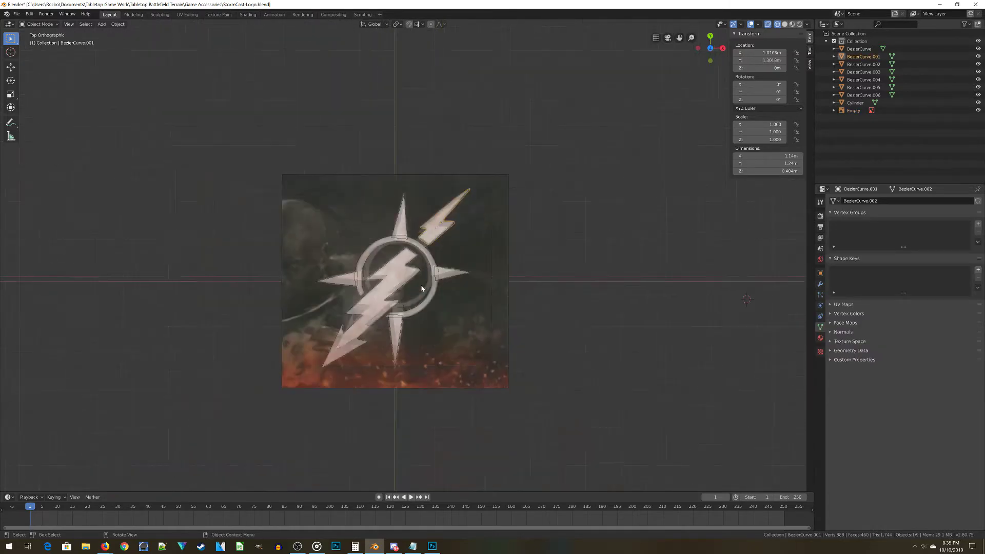
pyautogui.press('z')
pyautogui.click(442, 298)
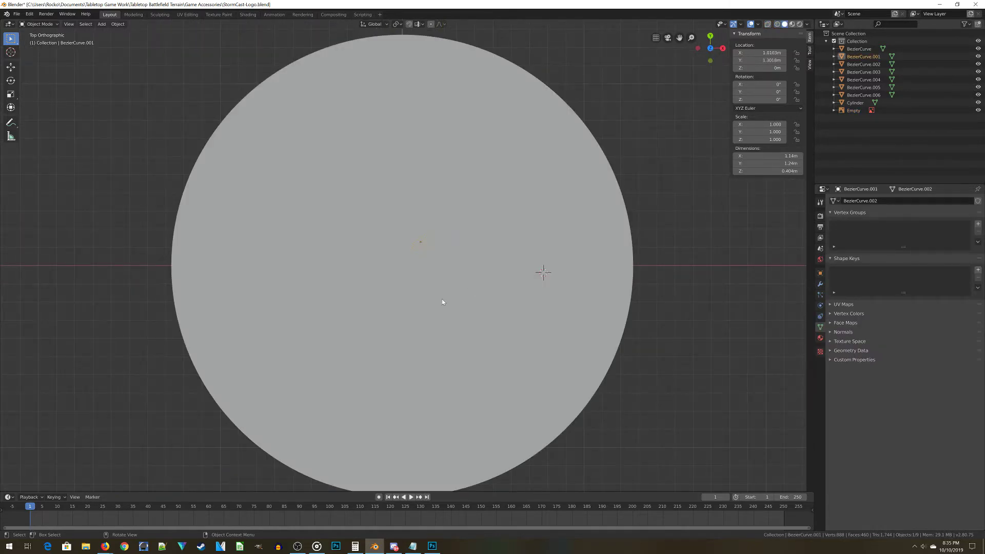
pyautogui.click(371, 304)
pyautogui.scroll(3, 374, 302)
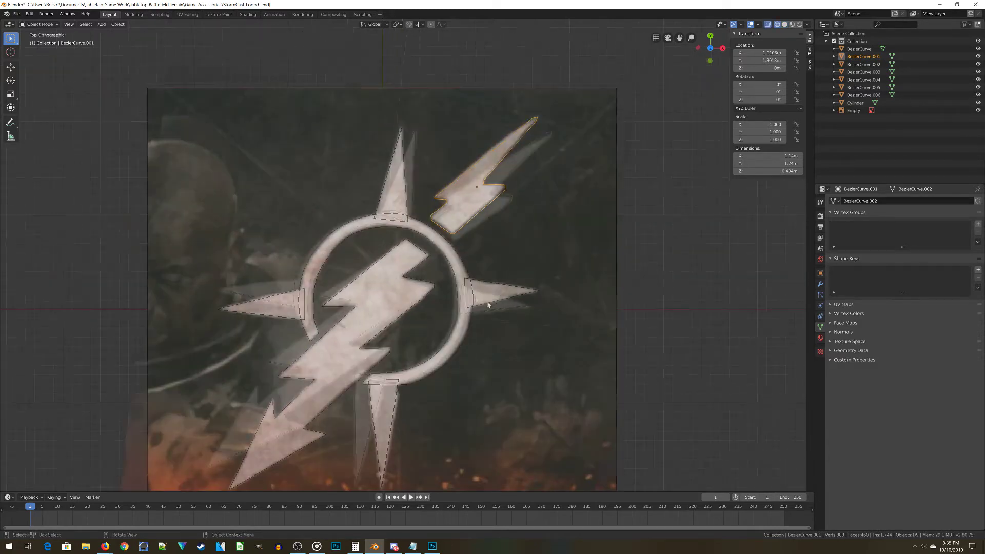
pyautogui.moveTo(374, 302); pyautogui.dragTo(460, 277, button='middle')
pyautogui.scroll(-5, 461, 278)
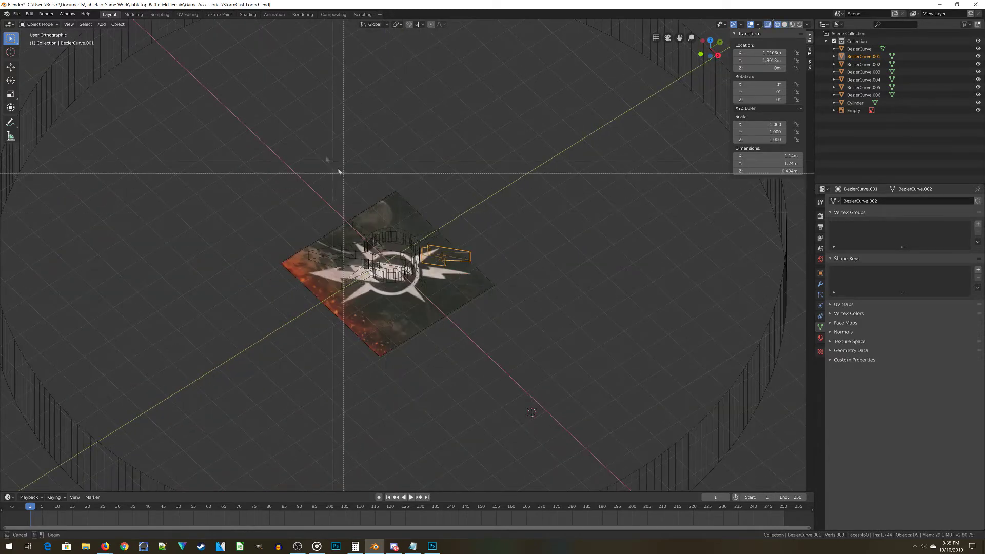
pyautogui.moveTo(270, 128); pyautogui.dragTo(445, 288)
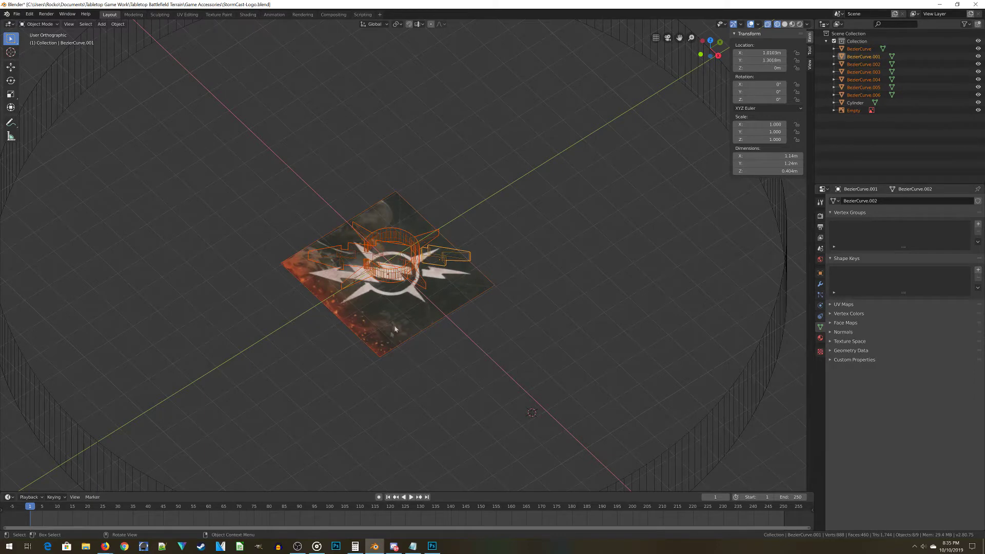
pyautogui.scroll(2, 395, 329)
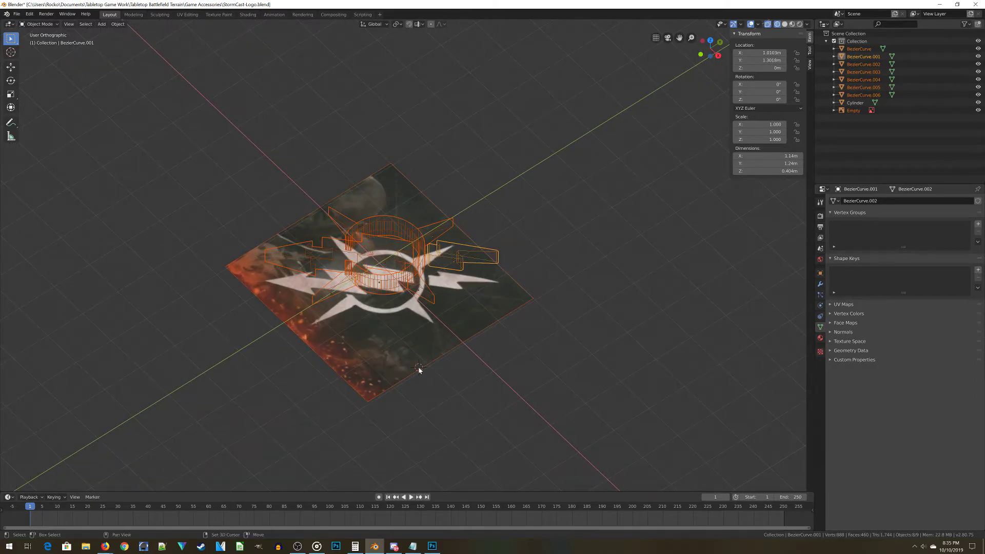
pyautogui.keyDown('shift'); pyautogui.click(419, 369); pyautogui.keyUp('shift')
pyautogui.scroll(-2, 388, 355)
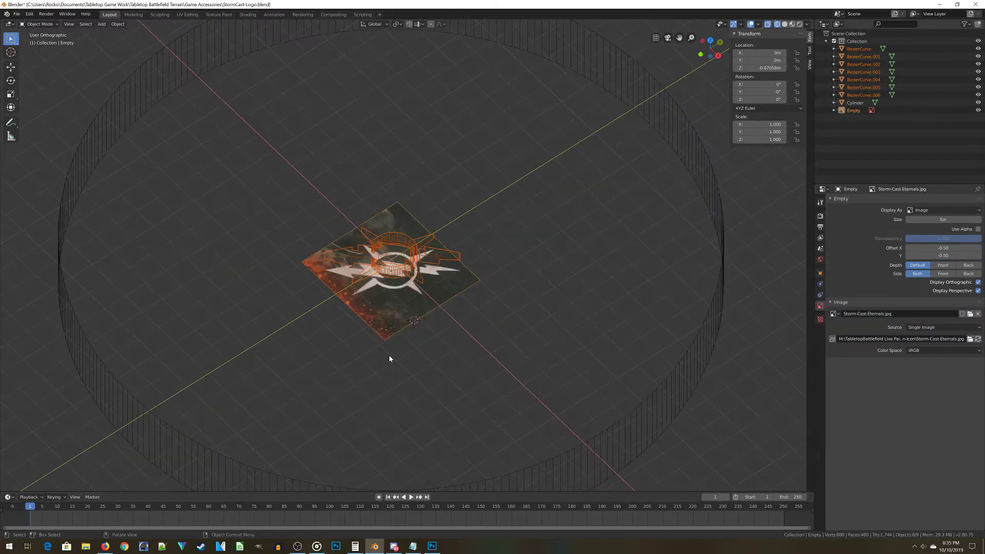
pyautogui.press('a')
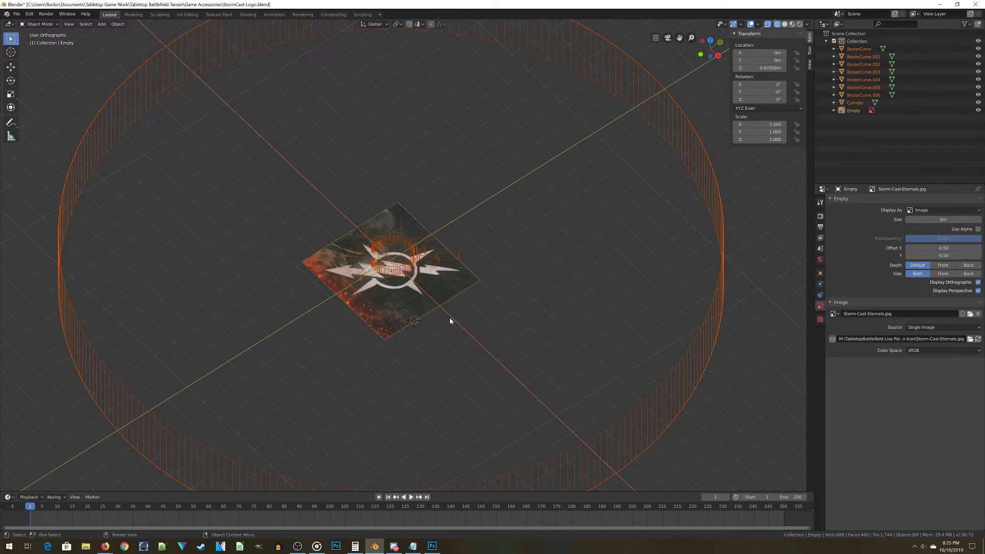
pyautogui.hotkey('alt', 'a')
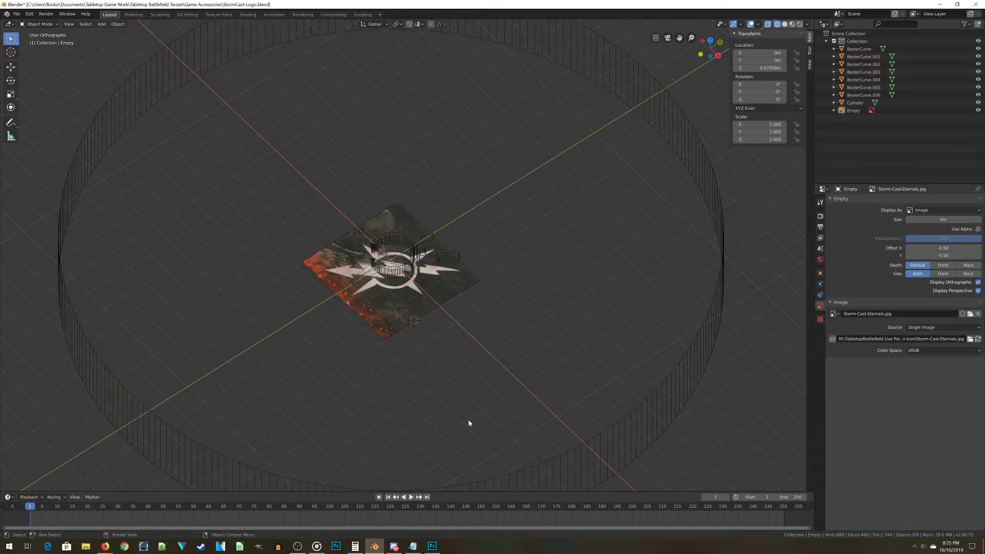
# Step: Hide the Storm-Cast-Eternals reference image
pyautogui.moveTo(469, 422); pyautogui.dragTo(439, 352, button='middle')
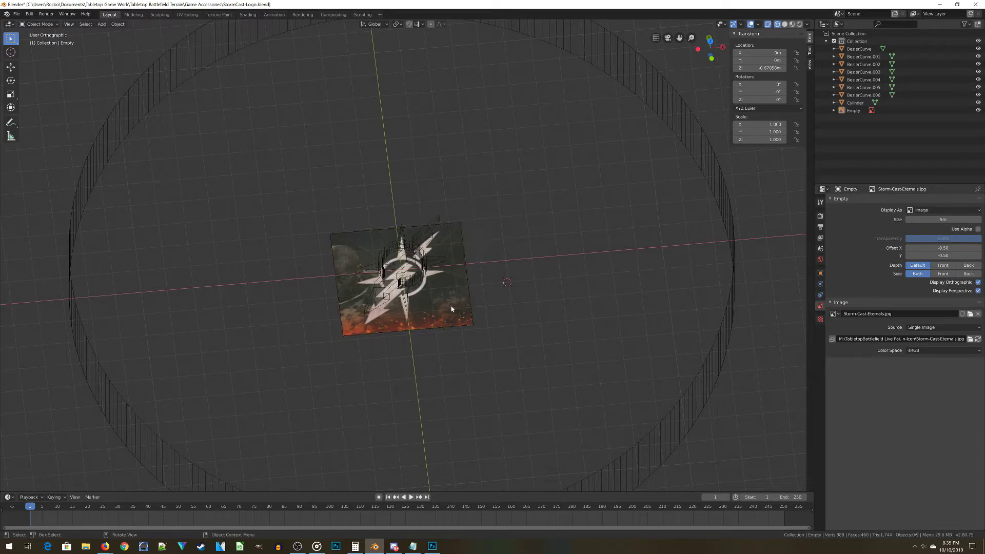
pyautogui.click(463, 302)
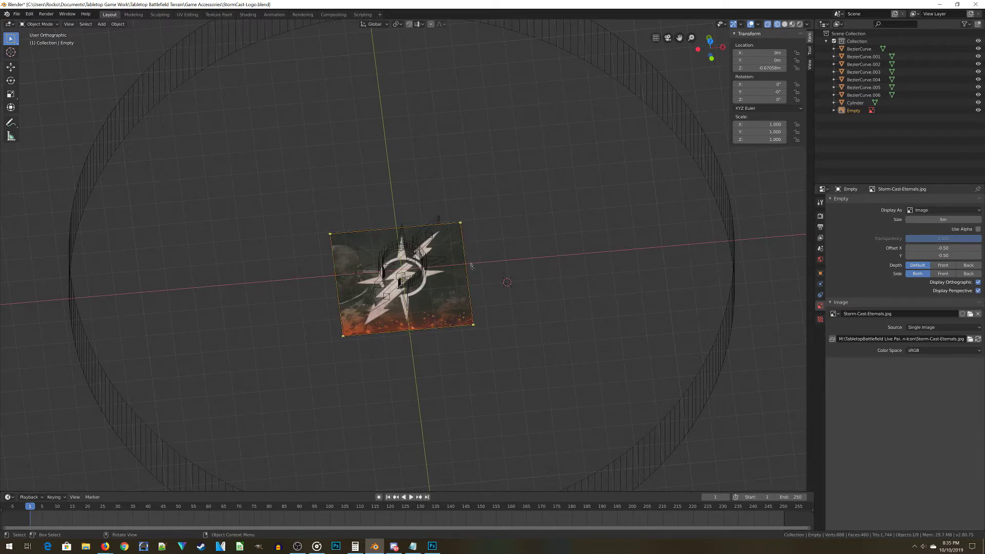
pyautogui.press('h')
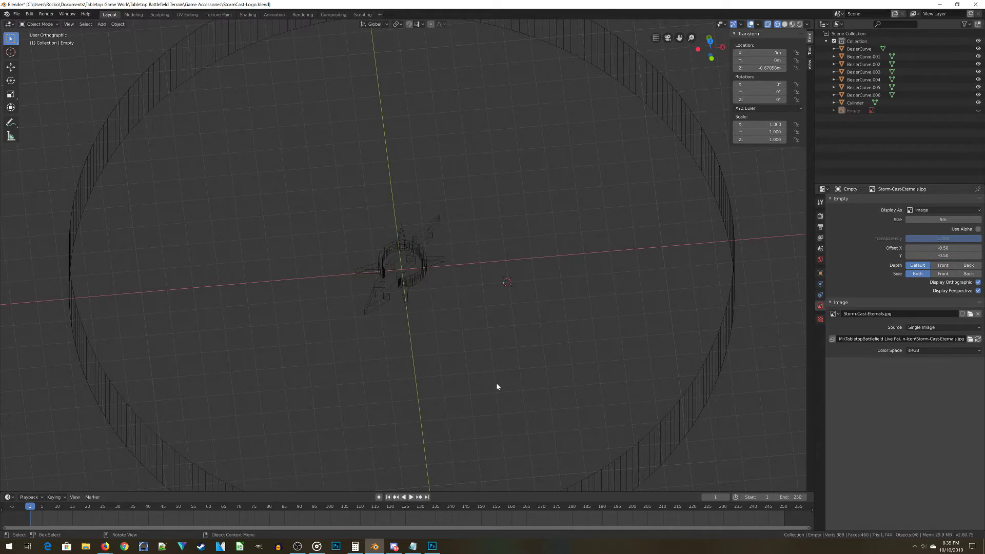
# Step: Select all seven symbol pieces without the cylinder and join them into a single mesh object
pyautogui.scroll(2, 516, 371)
pyautogui.scroll(-2, 456, 301)
pyautogui.moveTo(307, 174); pyautogui.dragTo(543, 385)
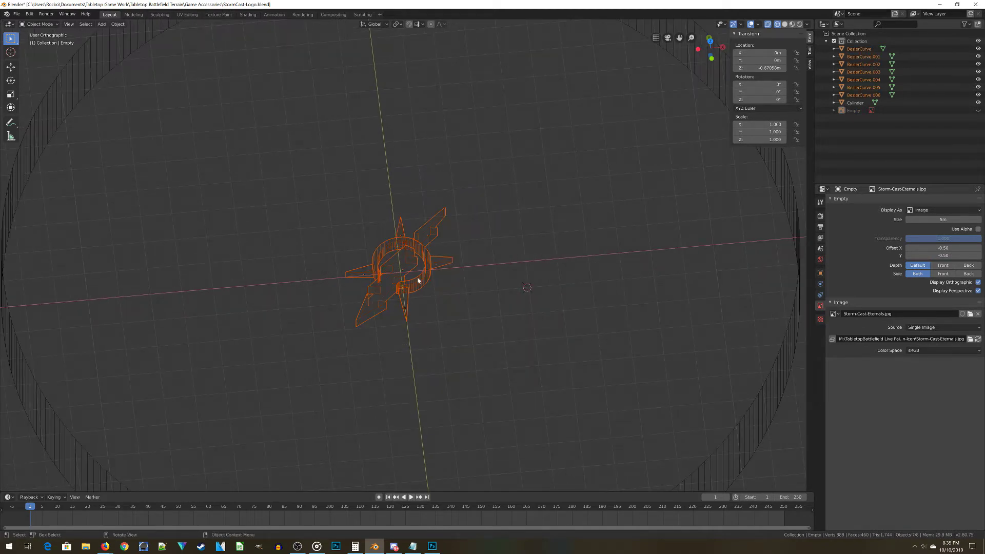
pyautogui.moveTo(409, 282); pyautogui.dragTo(416, 352, button='middle')
pyautogui.scroll(3, 417, 353)
pyautogui.scroll(3, 404, 277)
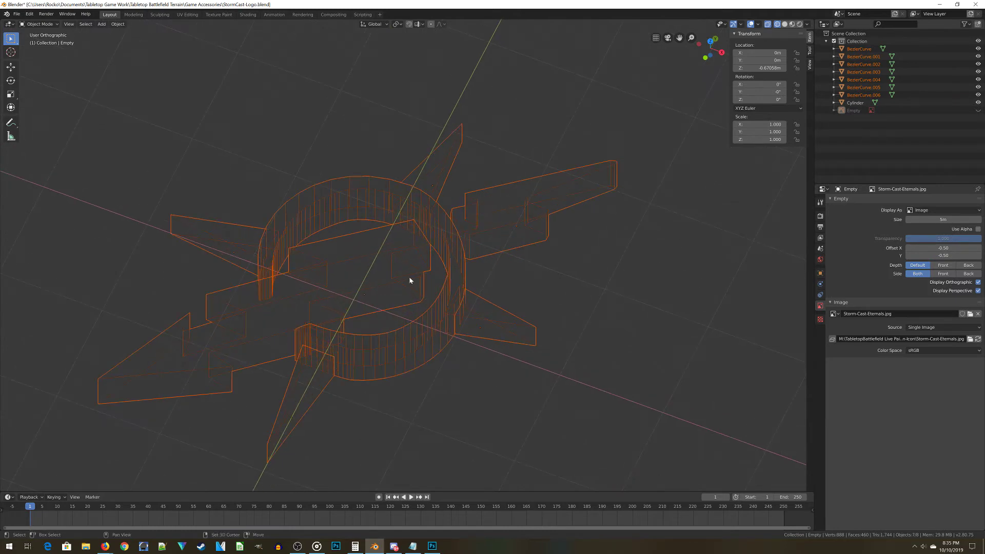
pyautogui.keyDown('shift'); pyautogui.click(418, 281); pyautogui.keyUp('shift')
pyautogui.moveTo(420, 282); pyautogui.dragTo(377, 316, button='middle')
pyautogui.hotkey('ctrl', 'j')
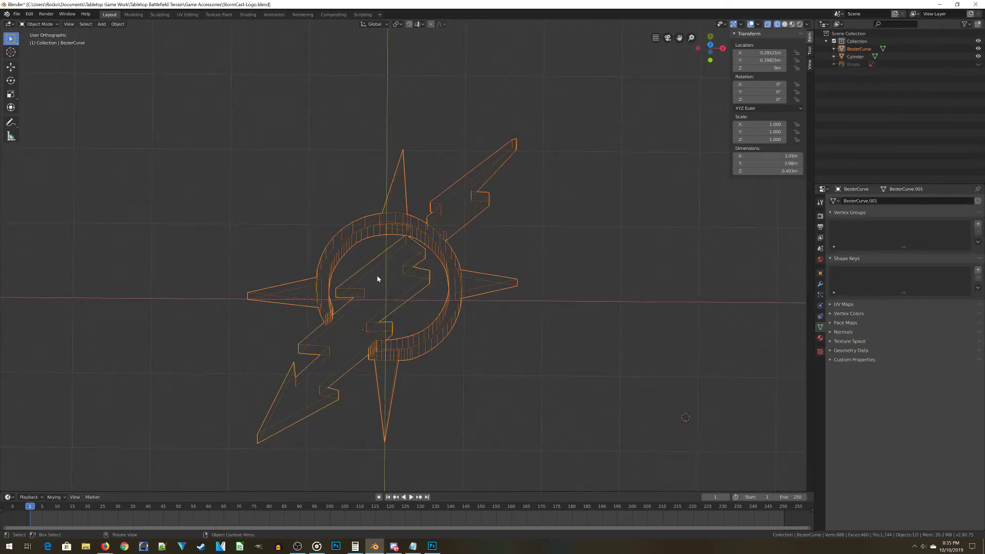
# Step: Recalculate the normals of the joined symbol's entire mesh to the outside in Edit Mode and view it from the top
pyautogui.scroll(-3, 446, 380)
pyautogui.moveTo(445, 380); pyautogui.dragTo(447, 359, button='middle')
pyautogui.scroll(2, 447, 359)
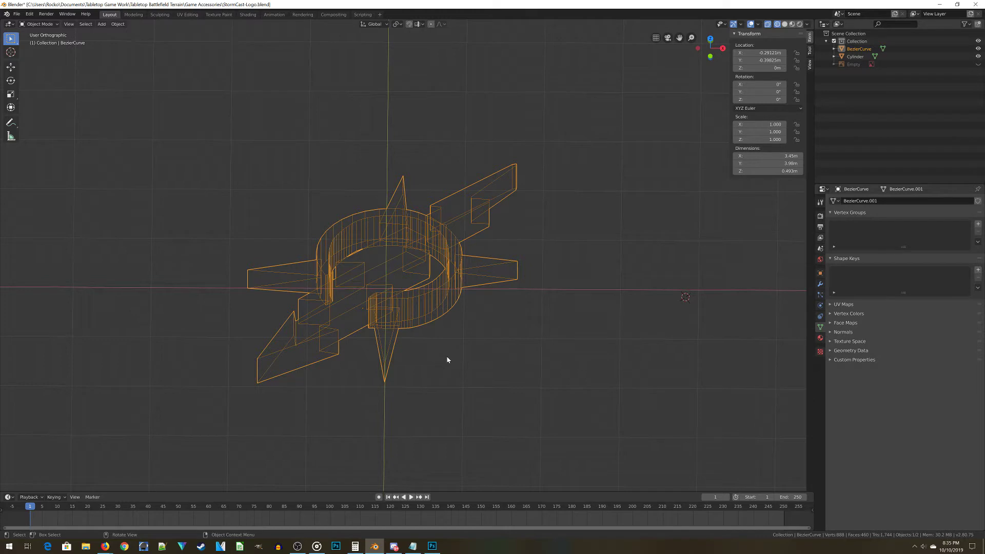
pyautogui.moveTo(390, 315); pyautogui.dragTo(393, 316, button='middle')
pyautogui.press('Tab')
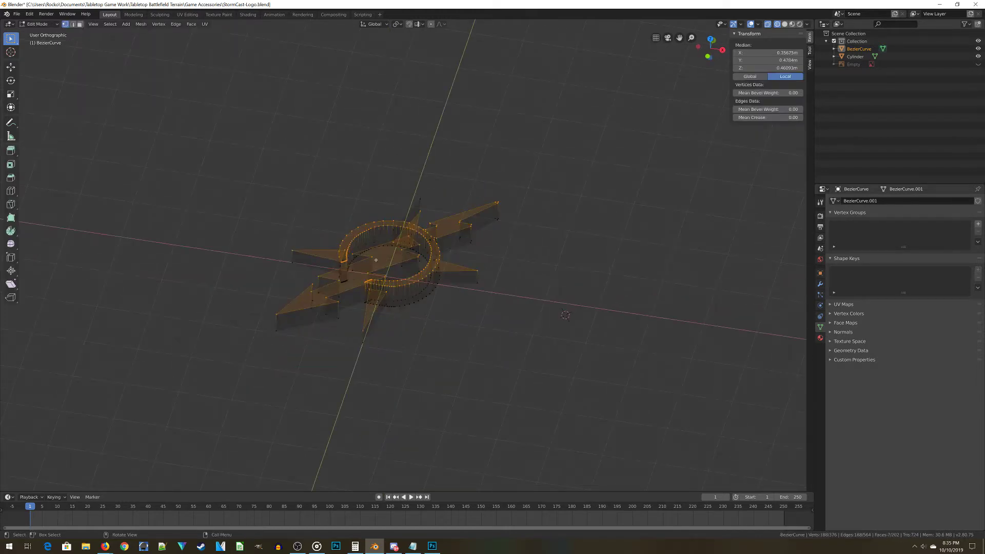
pyautogui.scroll(3, 428, 359)
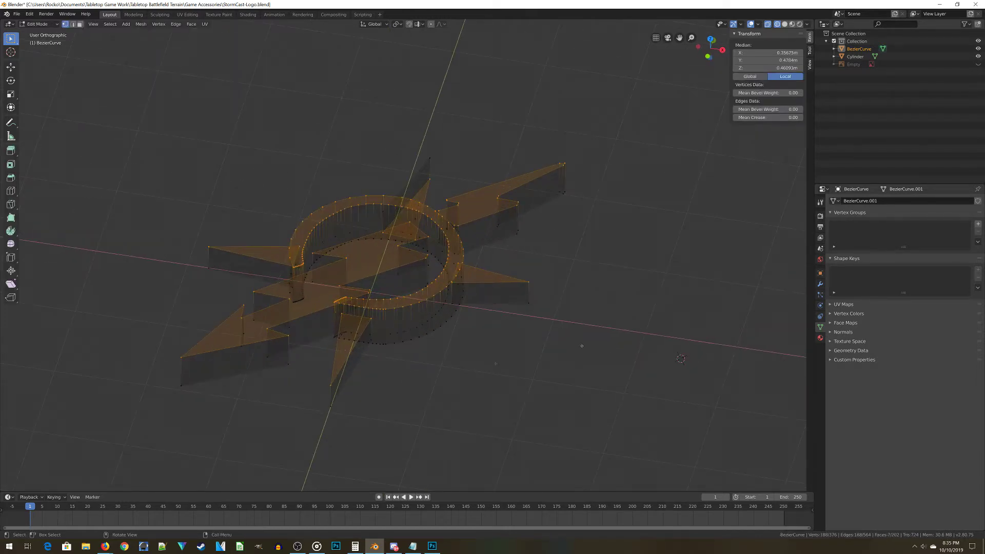
pyautogui.press('a')
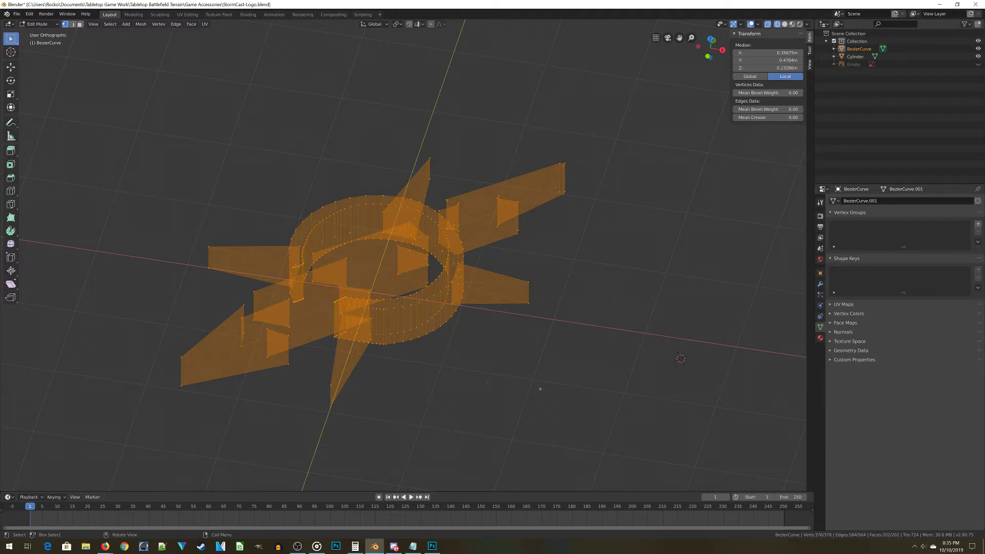
pyautogui.click(140, 26)
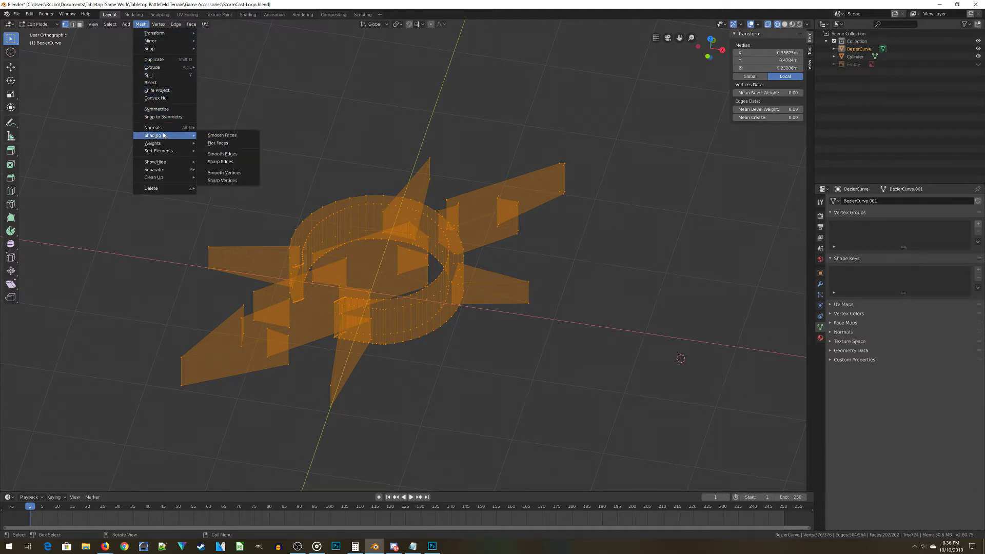
pyautogui.moveTo(159, 131)
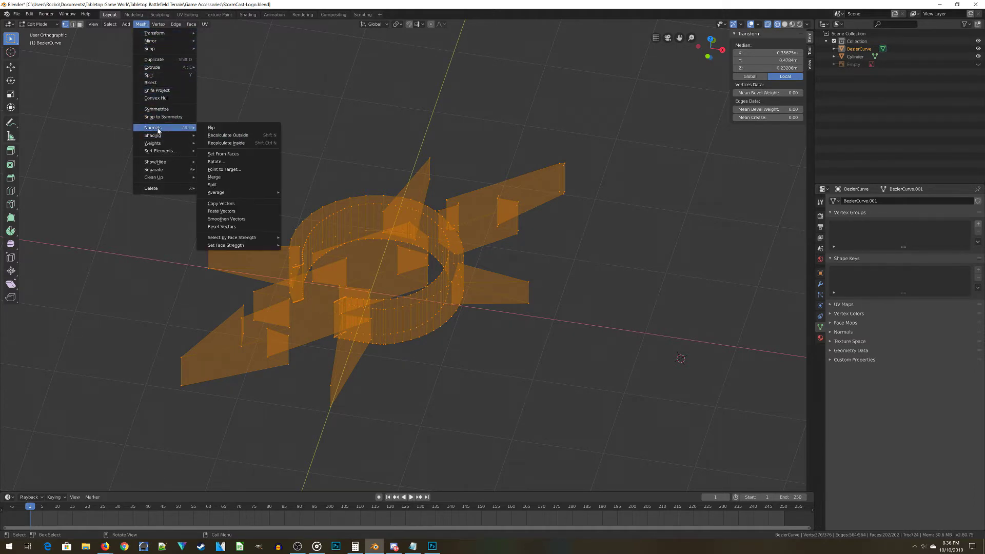
pyautogui.click(249, 137)
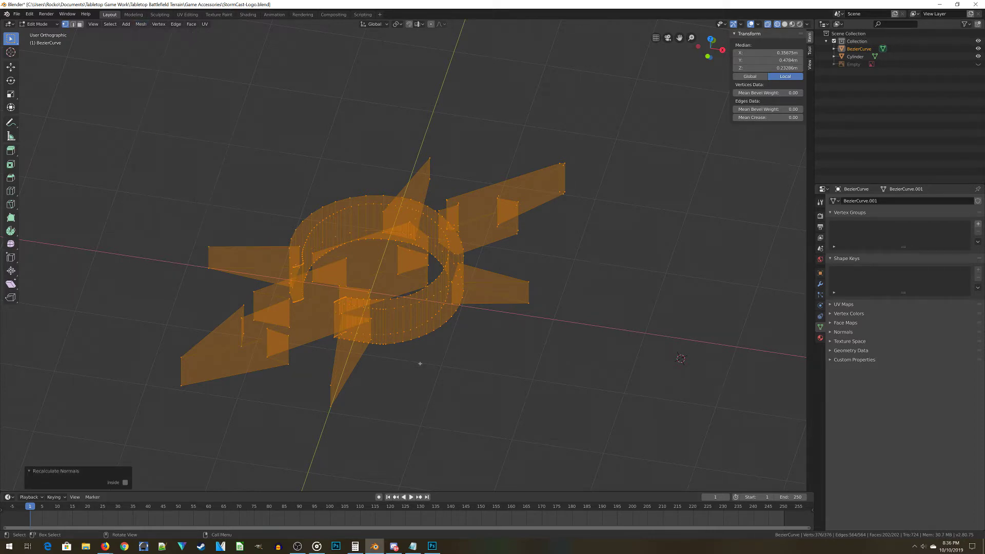
pyautogui.press('KP_7')
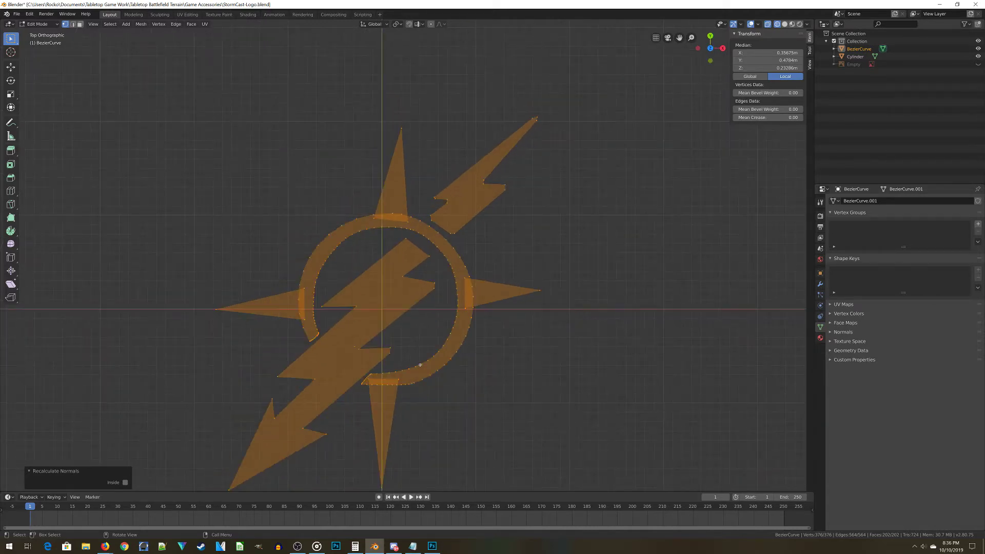
# Step: Return to Object Mode and scale the joined symbol up uniformly by about 4.86 so it fills most of the cylinder
pyautogui.scroll(-10, 420, 365)
pyautogui.press('Tab')
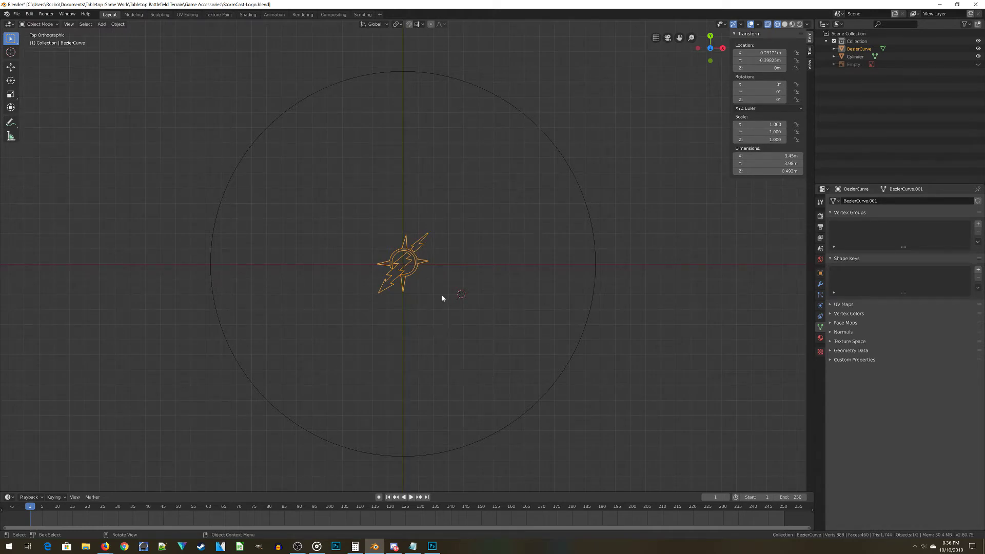
pyautogui.press('s')
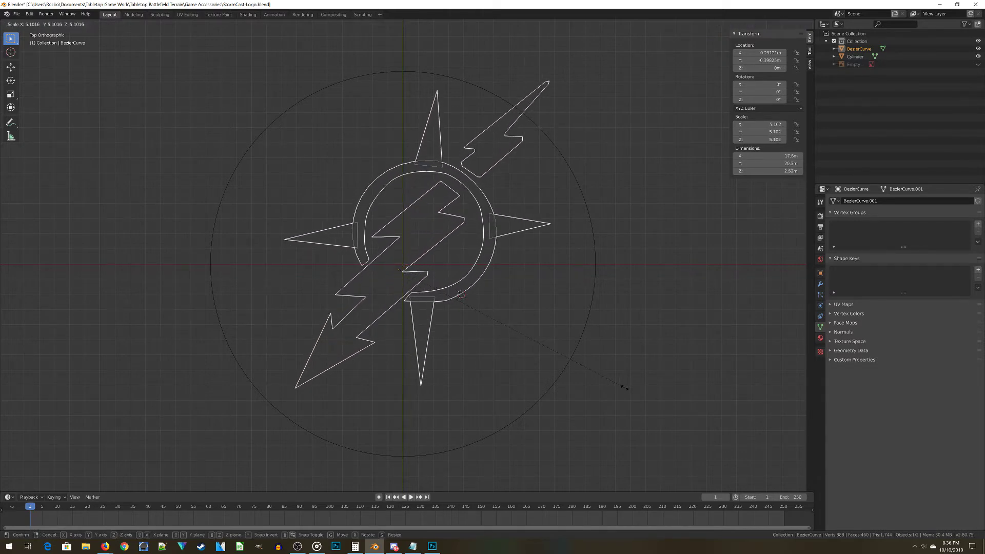
pyautogui.click(618, 251)
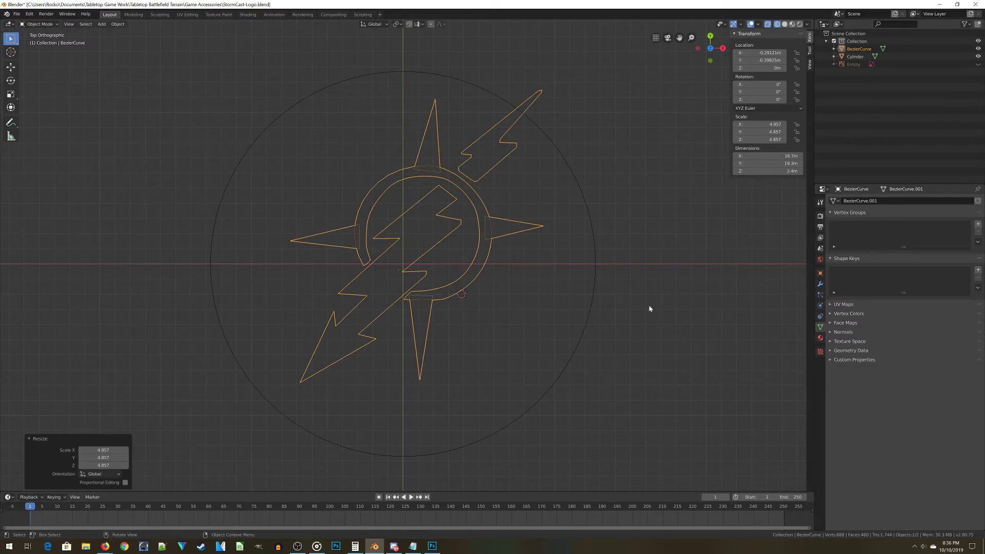
# Step: Move the symbol about 1.42 m in -X and 1.6 m in -Y toward the cylinder's centre and scale it by about 0.964
pyautogui.press('g')
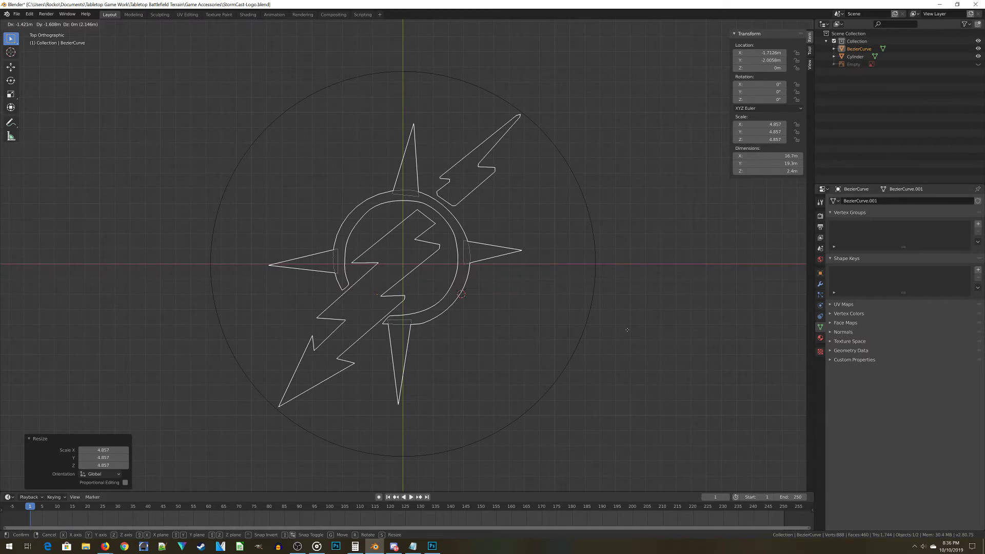
pyautogui.click(626, 330)
pyautogui.press('s')
pyautogui.click(589, 360)
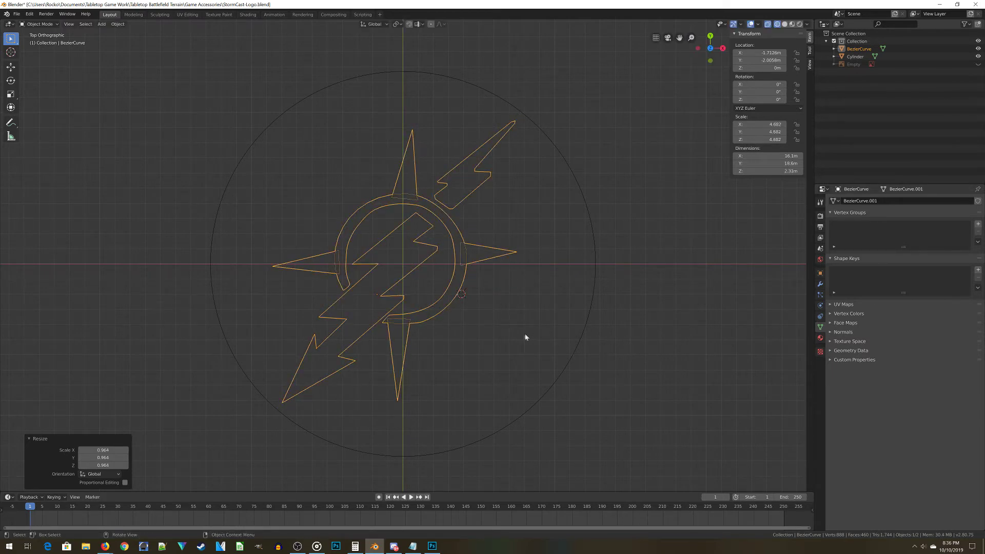
pyautogui.scroll(2, 362, 306)
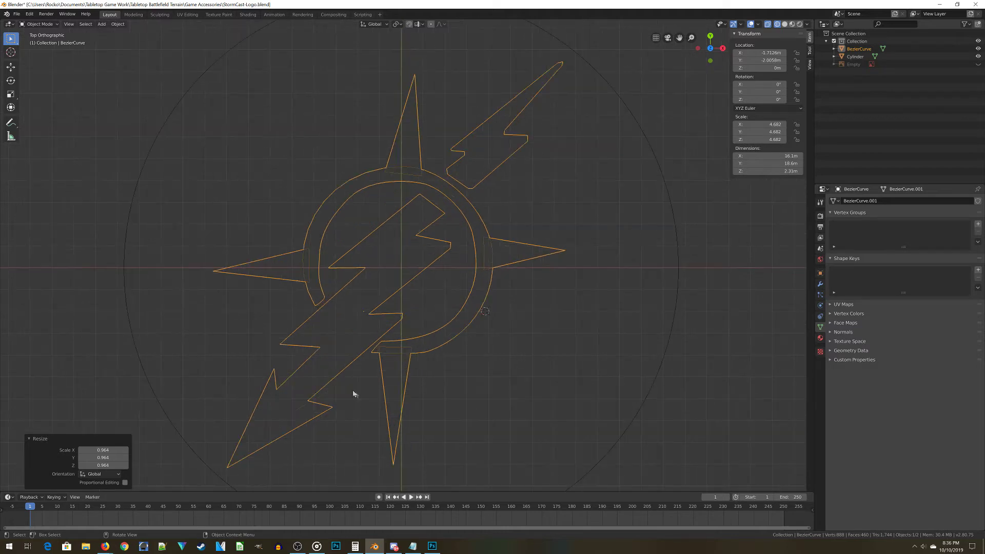
pyautogui.scroll(-4, 424, 298)
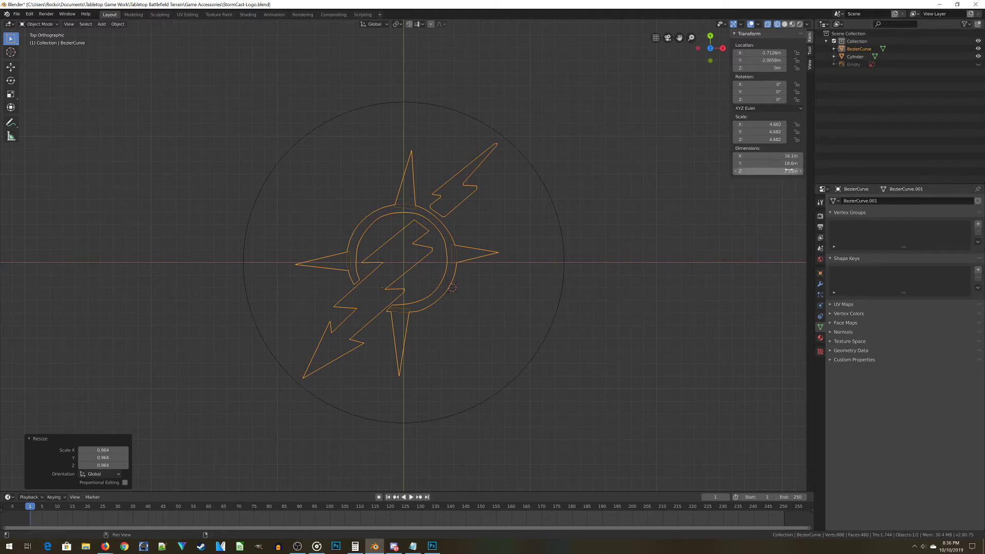
# Step: Set the symbol's Z dimension to 3.5 m and view it on the cylinder in solid shading
pyautogui.click(759, 171)
pyautogui.write('3.5')
pyautogui.press('Return')
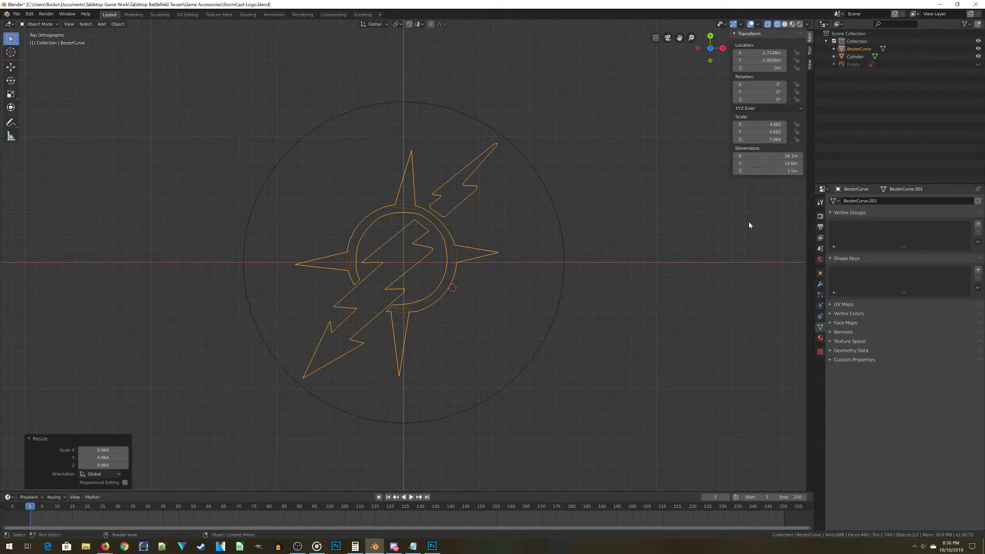
pyautogui.moveTo(602, 340); pyautogui.dragTo(551, 306, button='middle')
pyautogui.press('z')
pyautogui.click(585, 308)
pyautogui.scroll(4, 532, 321)
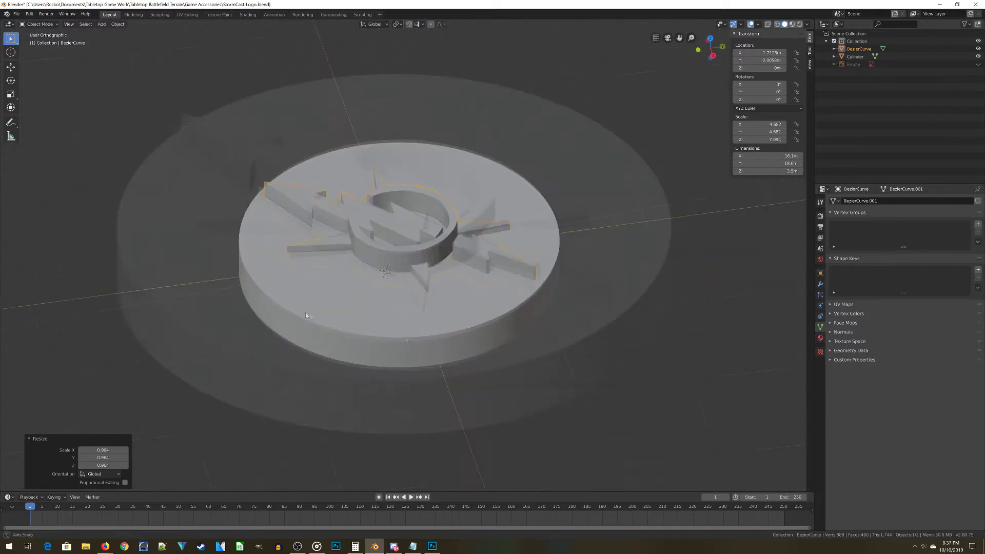
pyautogui.moveTo(436, 339)
pyautogui.mouseDown(button='middle')
pyautogui.moveTo(339, 353)
pyautogui.moveTo(216, 330)
pyautogui.mouseUp(button='middle')
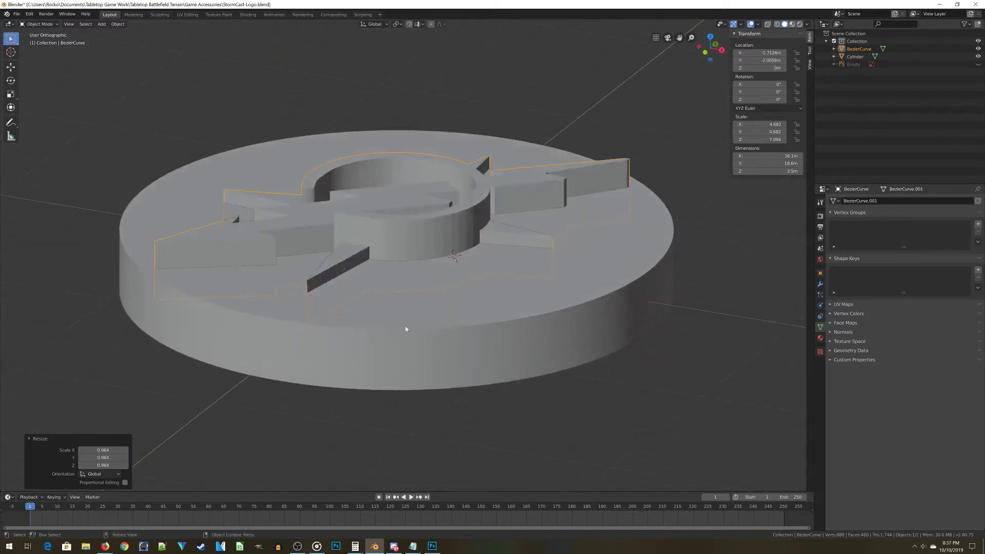
pyautogui.scroll(3, 405, 325)
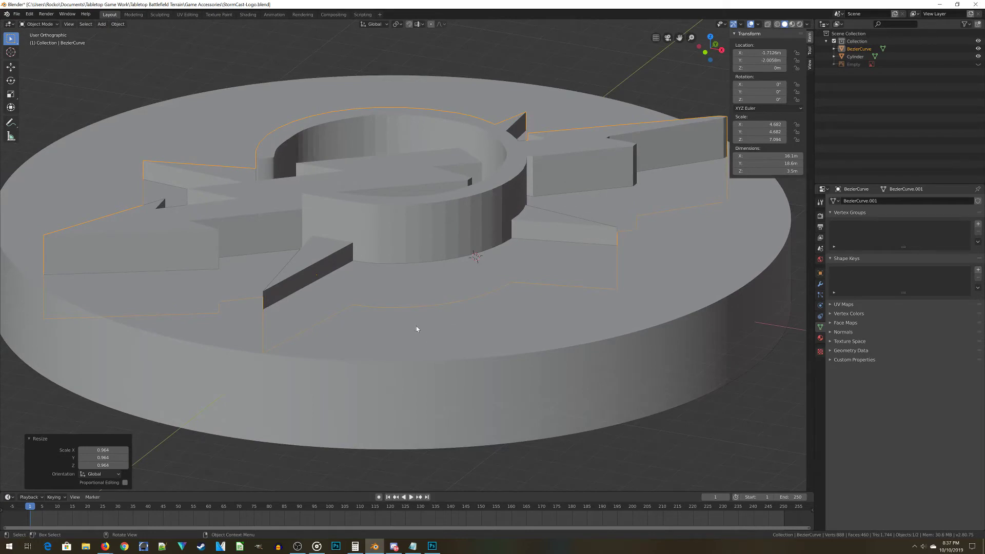
# Step: Raise the symbol about 0.966 m along Z in front wireframe view so its lower edge stays slightly inside the cylinder
pyautogui.press('KP_1')
pyautogui.scroll(-3, 415, 328)
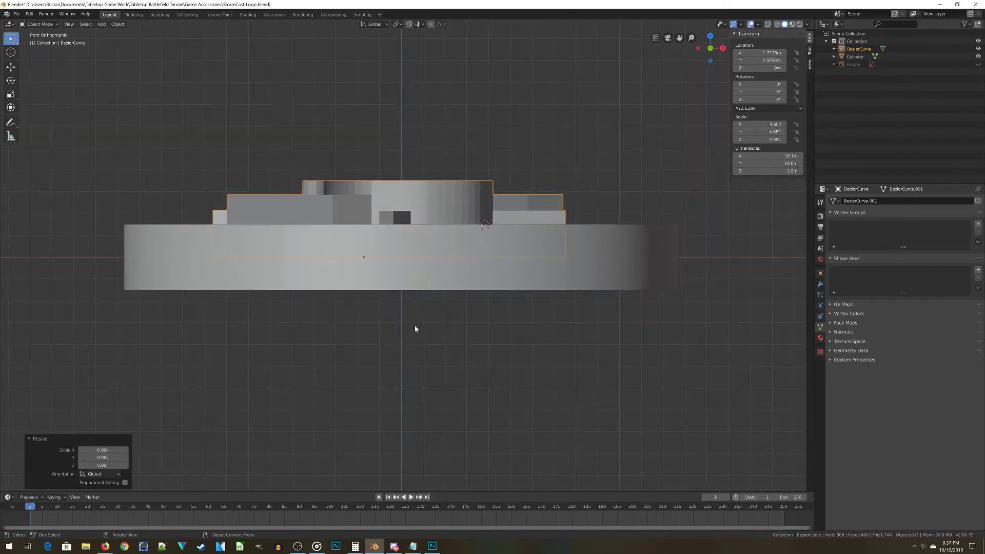
pyautogui.keyDown('shift'); pyautogui.scroll(2, 393, 231); pyautogui.keyUp('shift')
pyautogui.scroll(2, 395, 248)
pyautogui.press('z')
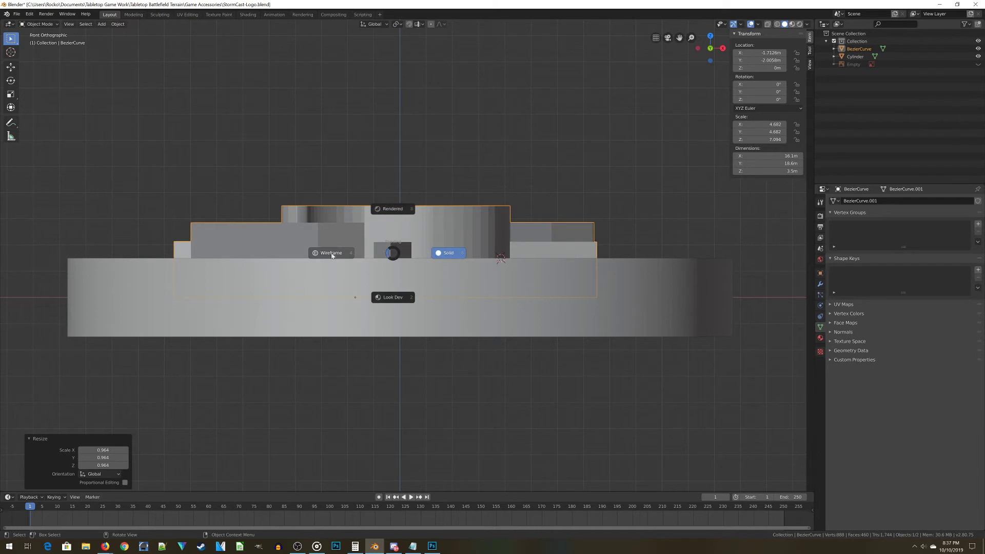
pyautogui.press('4')
pyautogui.press('g')
pyautogui.press('z')
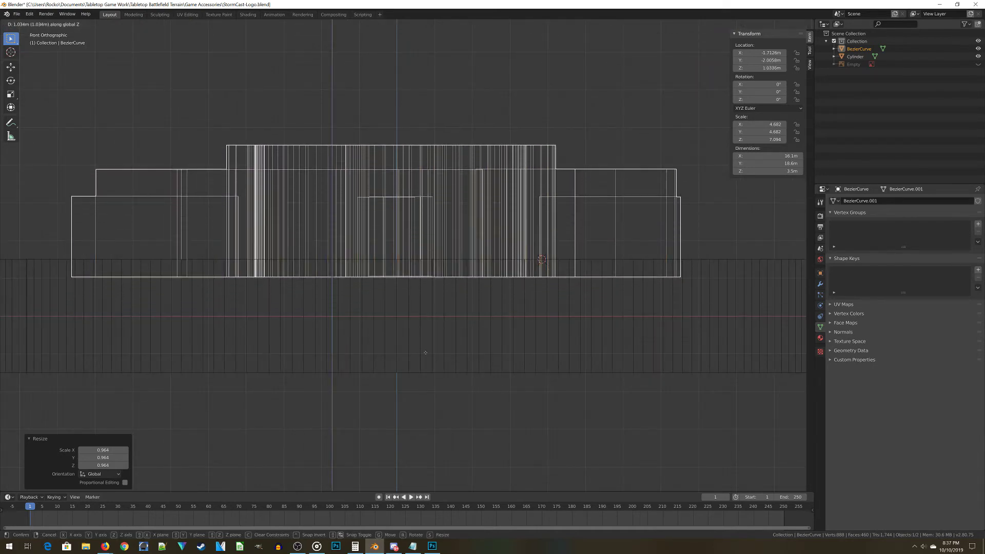
pyautogui.click(434, 355)
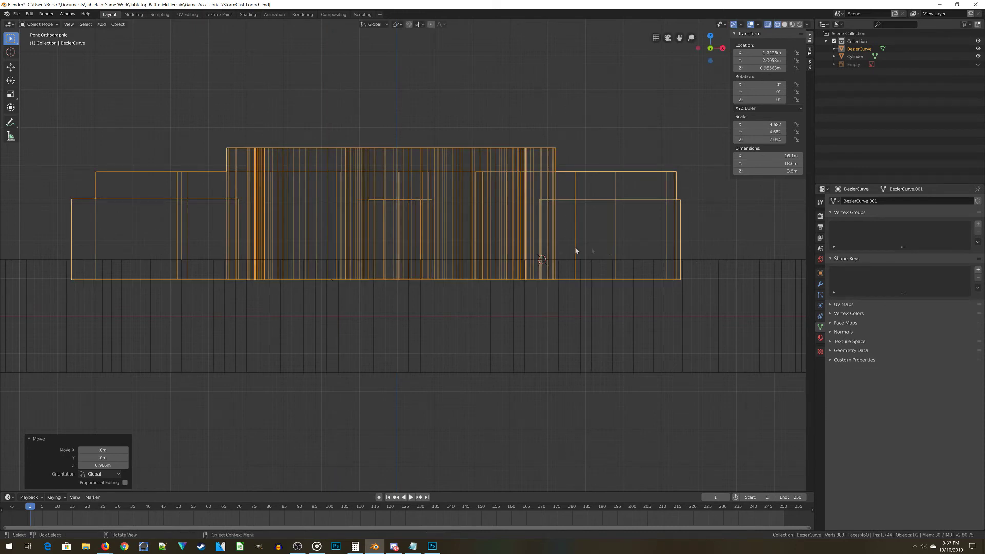
# Step: Examine how far the symbol sinks into the cylinder in front wireframe view and at an angle in solid shading
pyautogui.scroll(1, 184, 262)
pyautogui.keyDown('shift'); pyautogui.moveTo(15, 318); pyautogui.dragTo(337, 380, button='middle'); pyautogui.keyUp('shift')
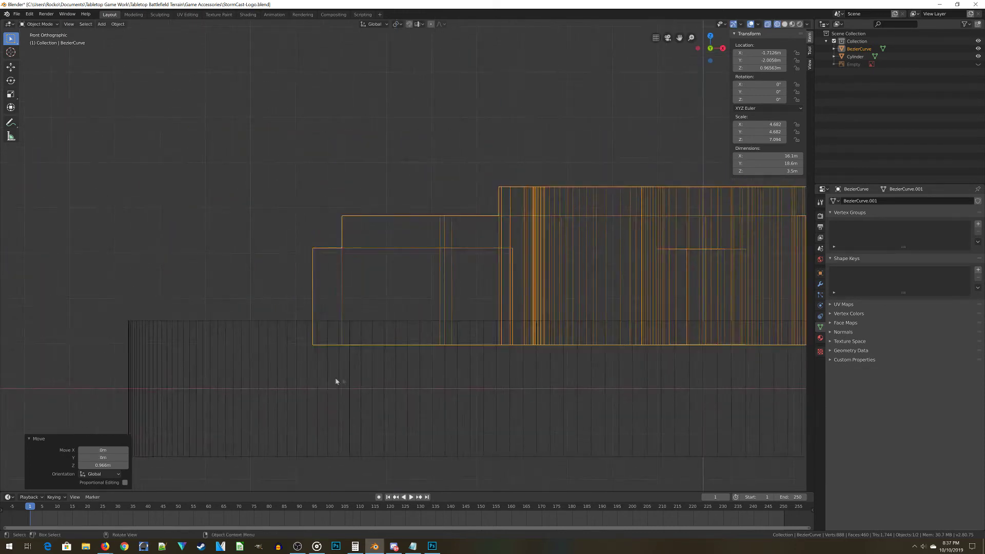
pyautogui.scroll(3, 379, 365)
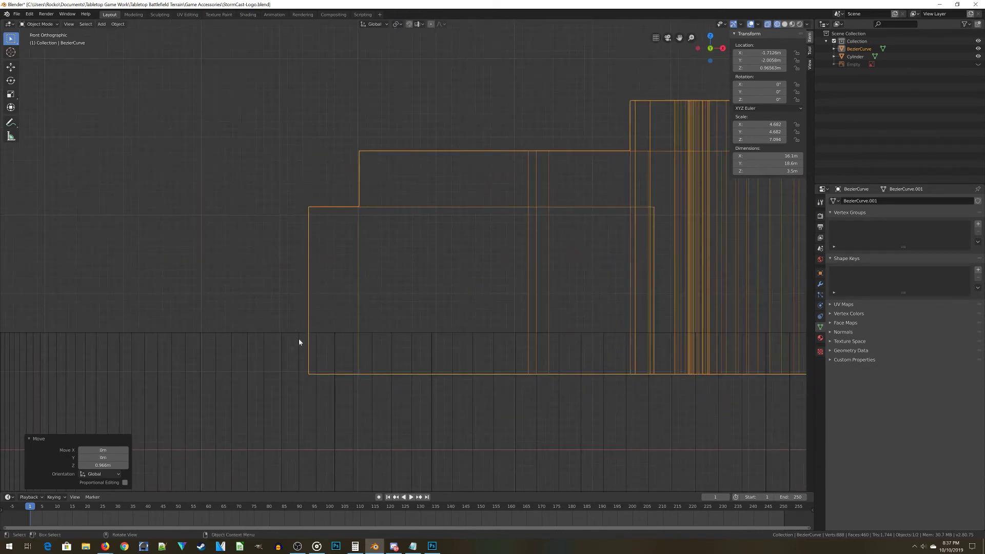
pyautogui.scroll(-3, 300, 359)
pyautogui.keyDown('shift'); pyautogui.moveTo(310, 380); pyautogui.dragTo(276, 404, button='middle'); pyautogui.keyUp('shift')
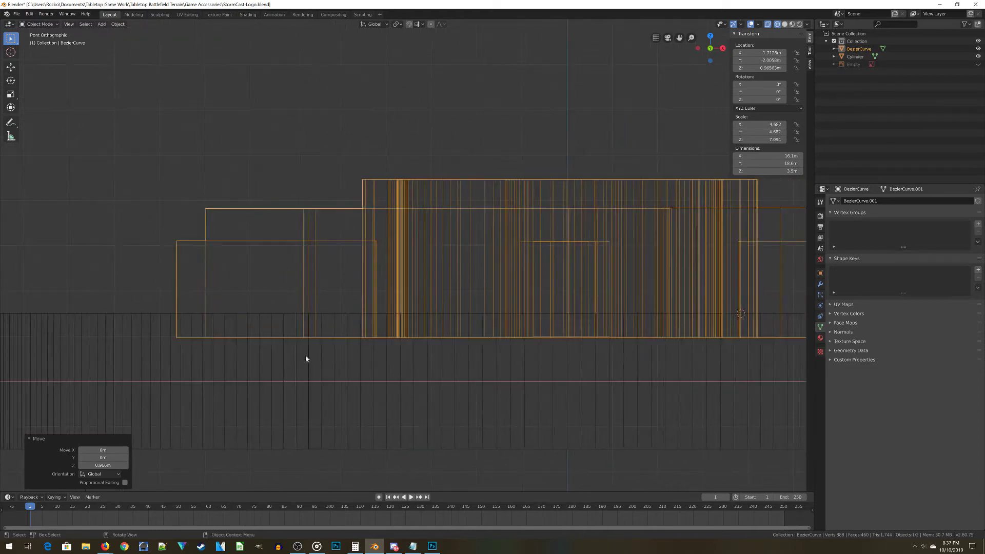
pyautogui.scroll(-3, 359, 354)
pyautogui.moveTo(565, 354)
pyautogui.mouseDown(button='middle')
pyautogui.moveTo(633, 332)
pyautogui.moveTo(597, 327)
pyautogui.moveTo(455, 367)
pyautogui.moveTo(492, 367)
pyautogui.mouseUp(button='middle')
pyautogui.press('z')
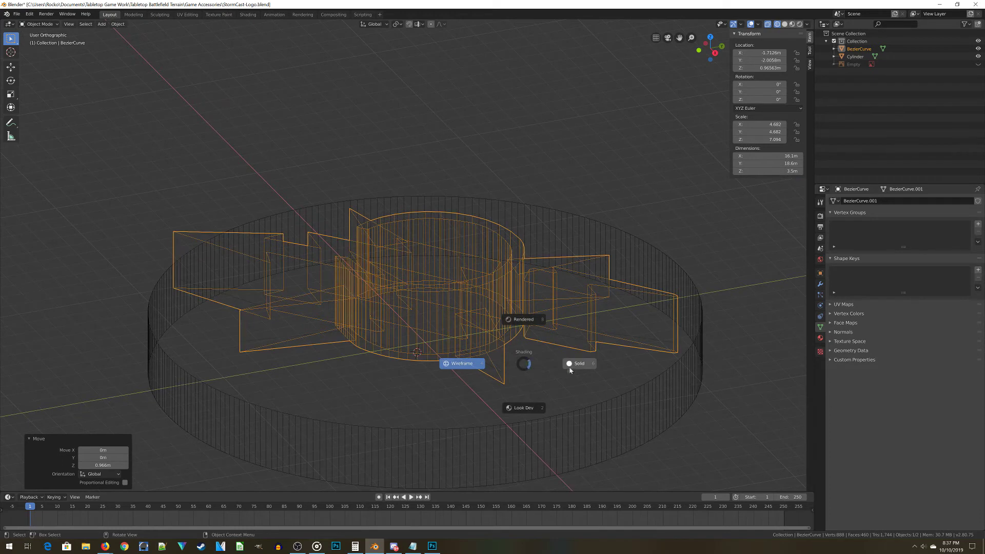
pyautogui.click(574, 363)
pyautogui.moveTo(370, 406)
pyautogui.mouseDown(button='middle')
pyautogui.moveTo(352, 399)
pyautogui.moveTo(469, 394)
pyautogui.moveTo(450, 385)
pyautogui.moveTo(390, 400)
pyautogui.moveTo(271, 380)
pyautogui.moveTo(313, 392)
pyautogui.moveTo(374, 385)
pyautogui.mouseUp(button='middle')
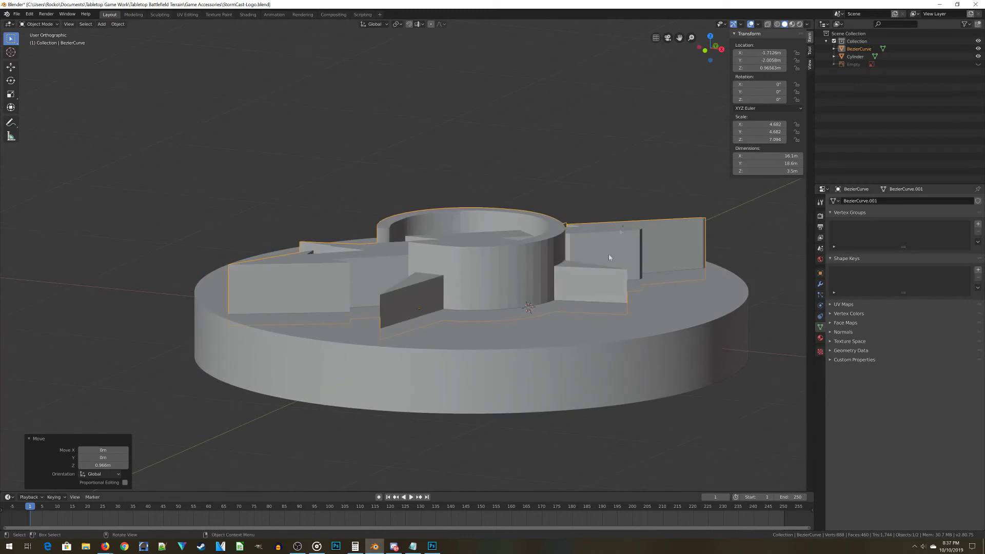
# Step: Set the symbol's Z dimension to 2.5 m and check its overlap with the cylinder in front wireframe view
pyautogui.click(768, 171)
pyautogui.press('BackSpace')
pyautogui.write('2')
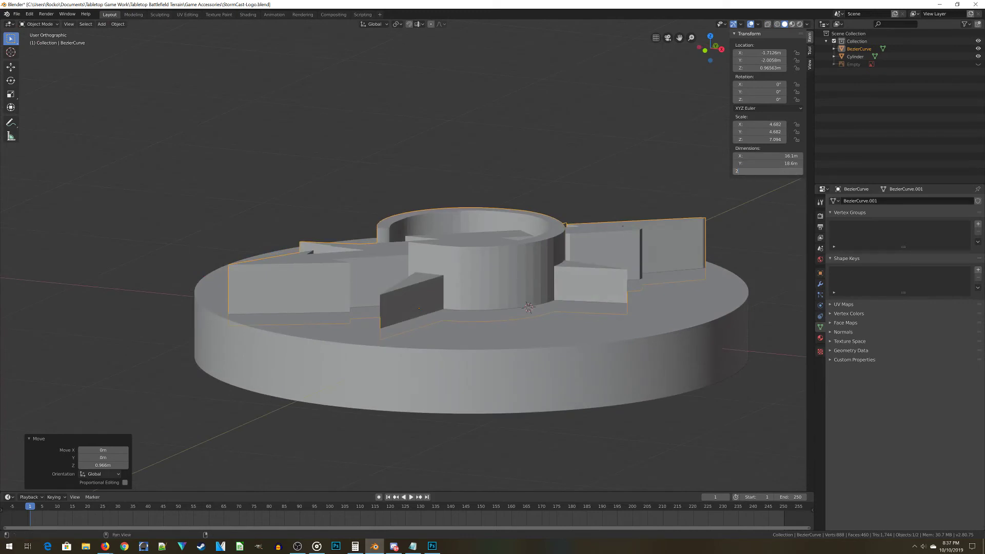
pyautogui.write('.5')
pyautogui.press('Return')
pyautogui.press('z')
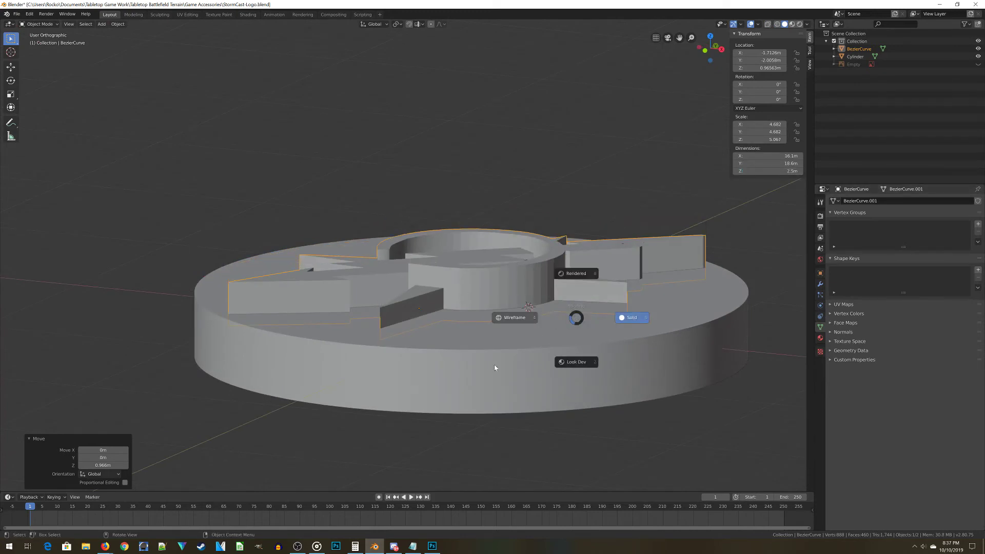
pyautogui.click(494, 366)
pyautogui.press('KP_1')
pyautogui.scroll(3, 494, 364)
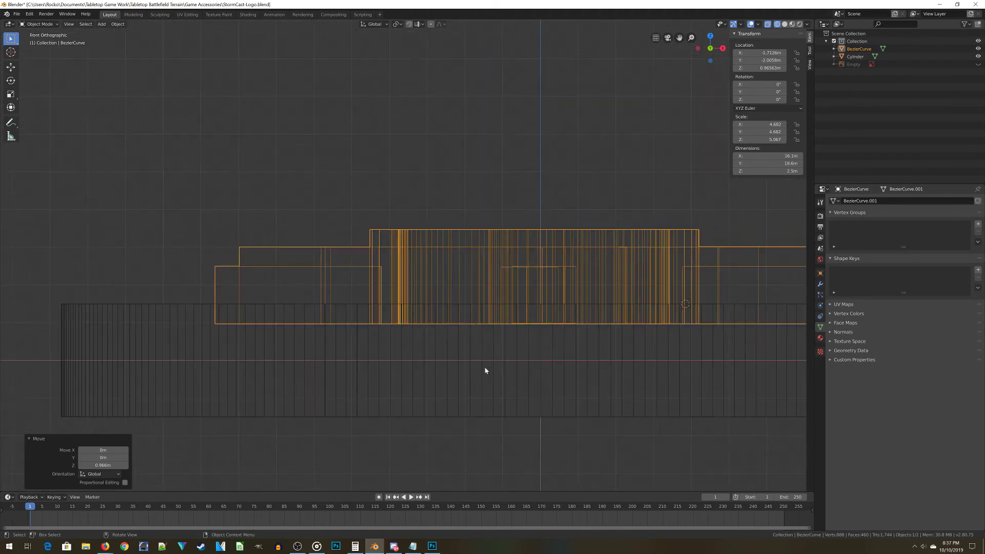
# Step: Return to solid shading at an angled view and save the StormCast-Logo.blend file
pyautogui.press('z')
pyautogui.click(514, 327)
pyautogui.press('z')
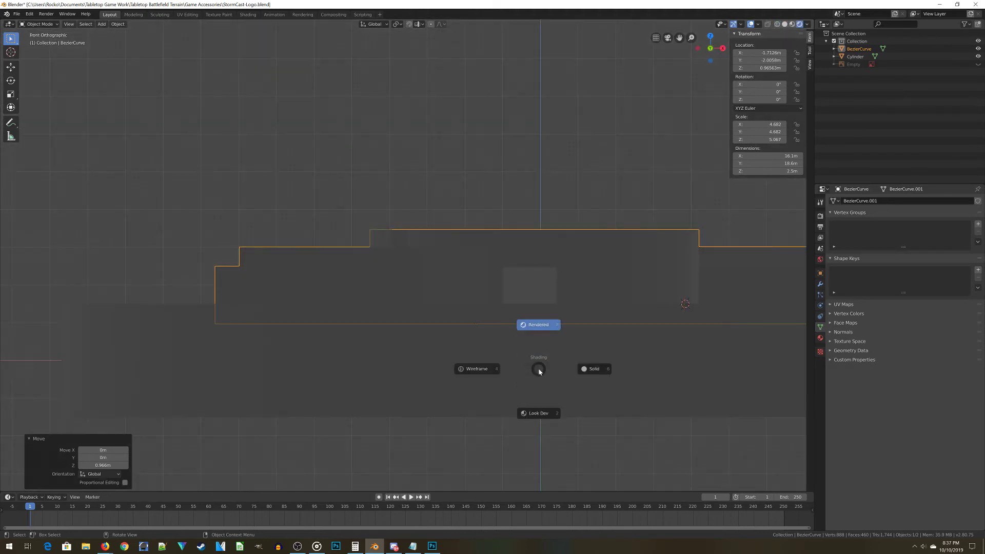
pyautogui.click(579, 371)
pyautogui.moveTo(584, 361); pyautogui.dragTo(552, 356, button='middle')
pyautogui.hotkey('ctrl', 's')
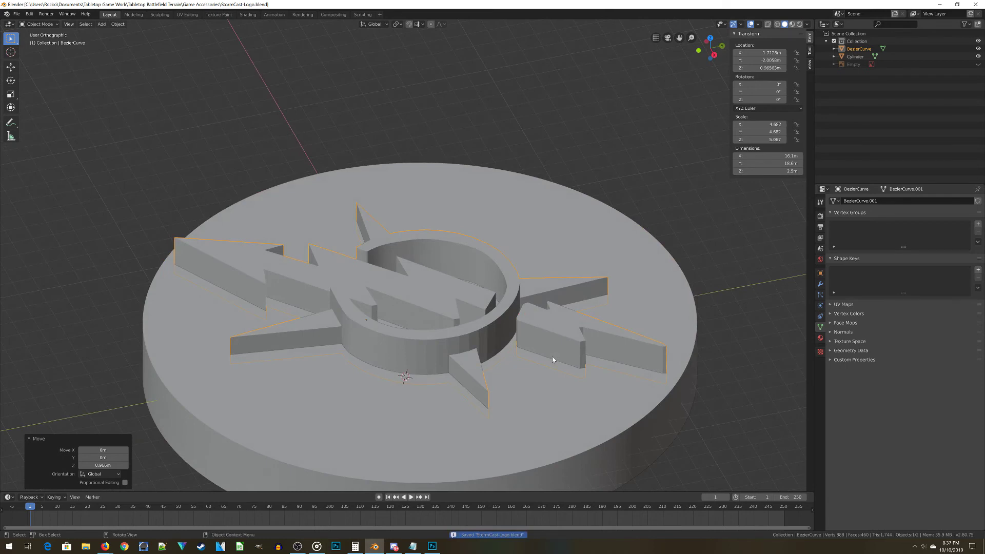
# Step: Duplicate the symbol from the top view and place the copy about 33.9 m away in -X, beside the cylinder
pyautogui.press('KP_7')
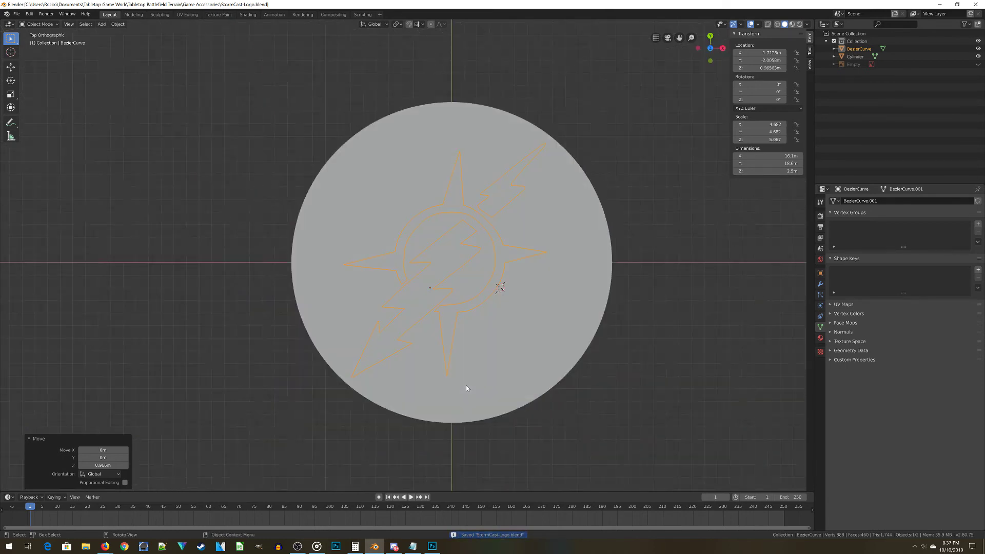
pyautogui.hotkey('shift', 'd')
pyautogui.press('x')
pyautogui.click(31, 385)
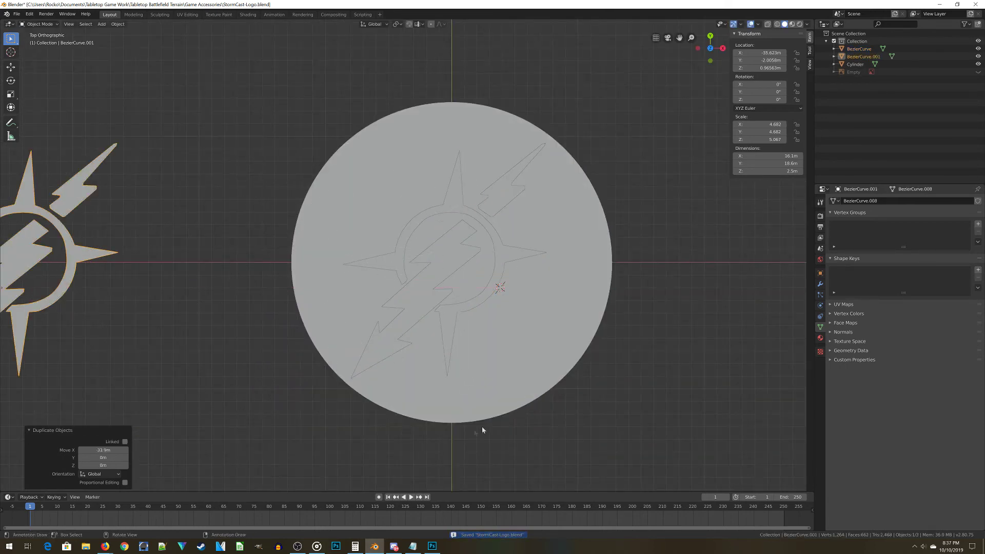
# Step: Select the original symbol together with the cylinder and join them into one object with the cylinder active
pyautogui.moveTo(482, 426); pyautogui.dragTo(447, 290, button='middle')
pyautogui.click(454, 288)
pyautogui.scroll(1, 444, 300)
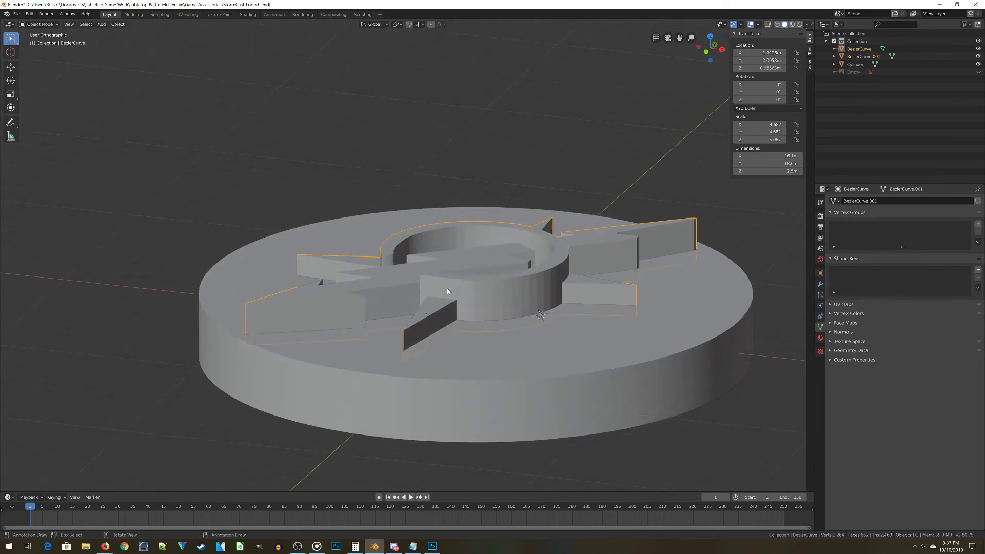
pyautogui.click(503, 396)
pyautogui.scroll(-3, 507, 386)
pyautogui.hotkey('ctrl', 'j')
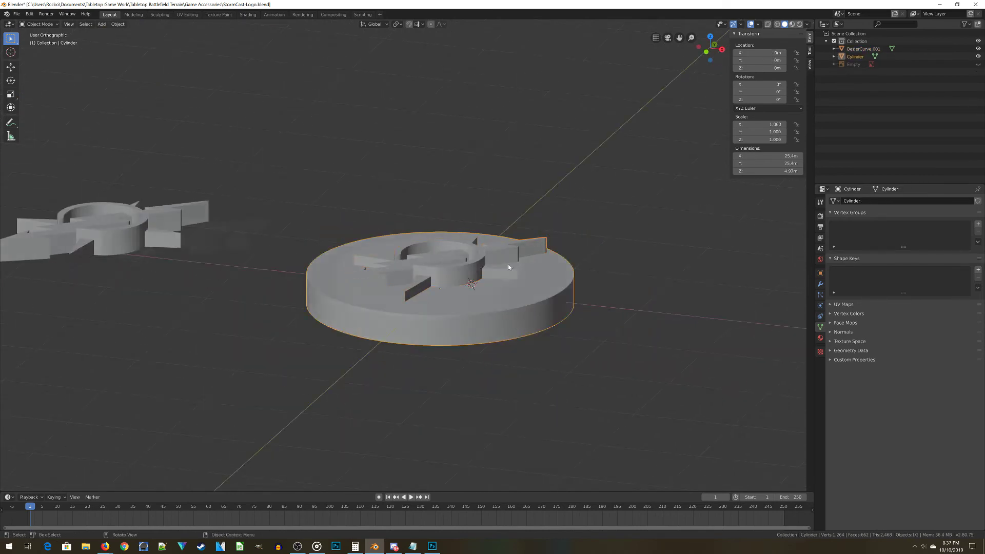
# Step: Save the blend file and examine the joined symbol and base from several angles
pyautogui.moveTo(507, 386); pyautogui.dragTo(366, 403, button='middle')
pyautogui.hotkey('ctrl', 's')
pyautogui.scroll(2, 483, 296)
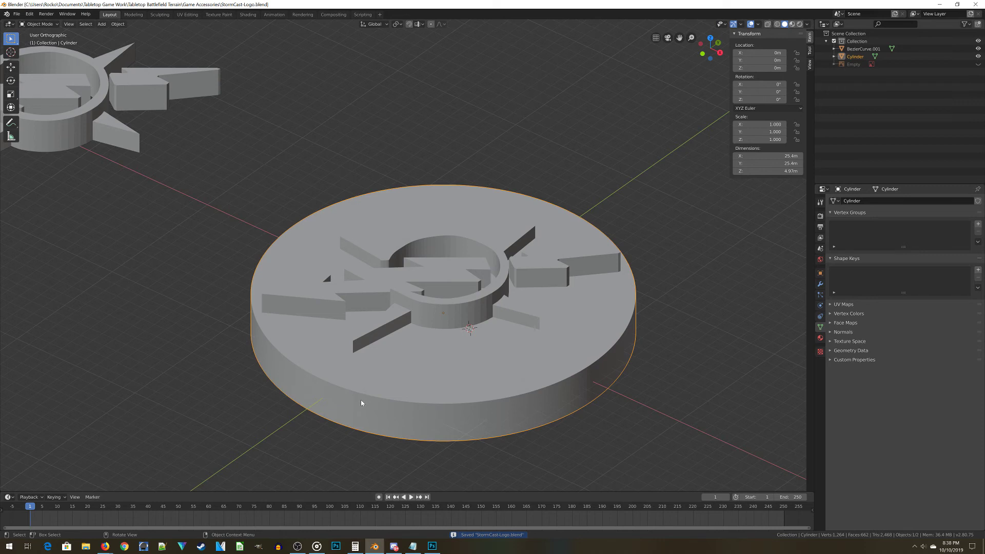
pyautogui.moveTo(491, 329); pyautogui.dragTo(470, 306, button='middle')
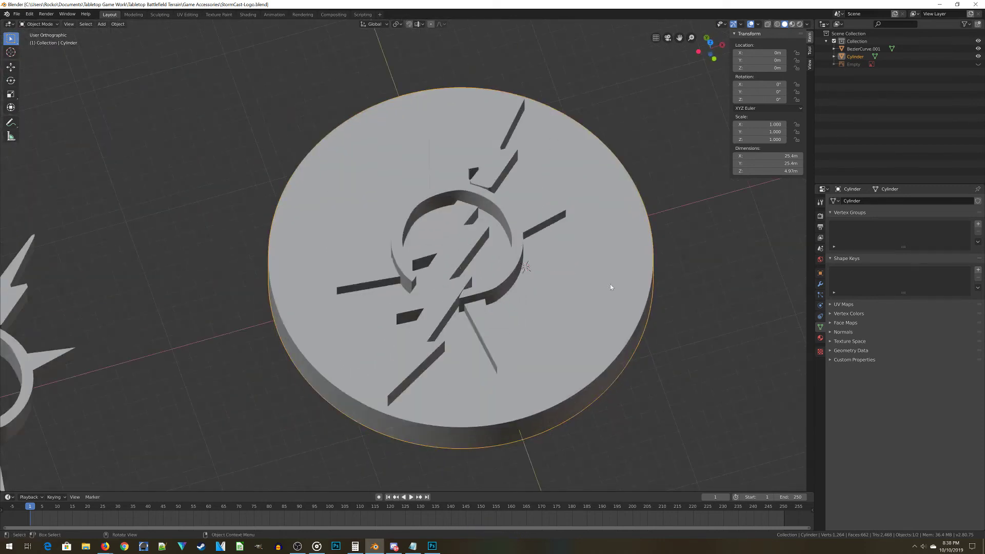
pyautogui.moveTo(611, 286); pyautogui.dragTo(548, 222, button='middle')
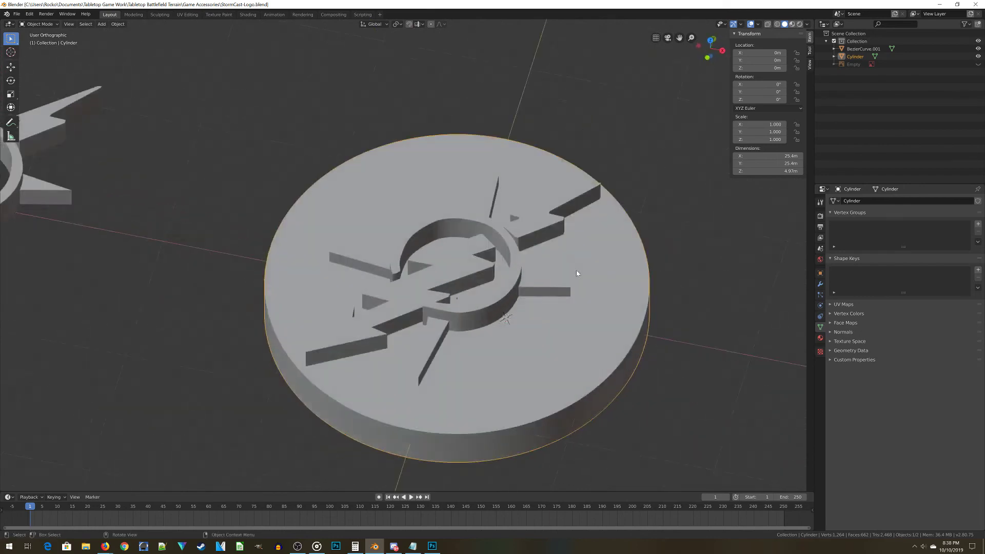